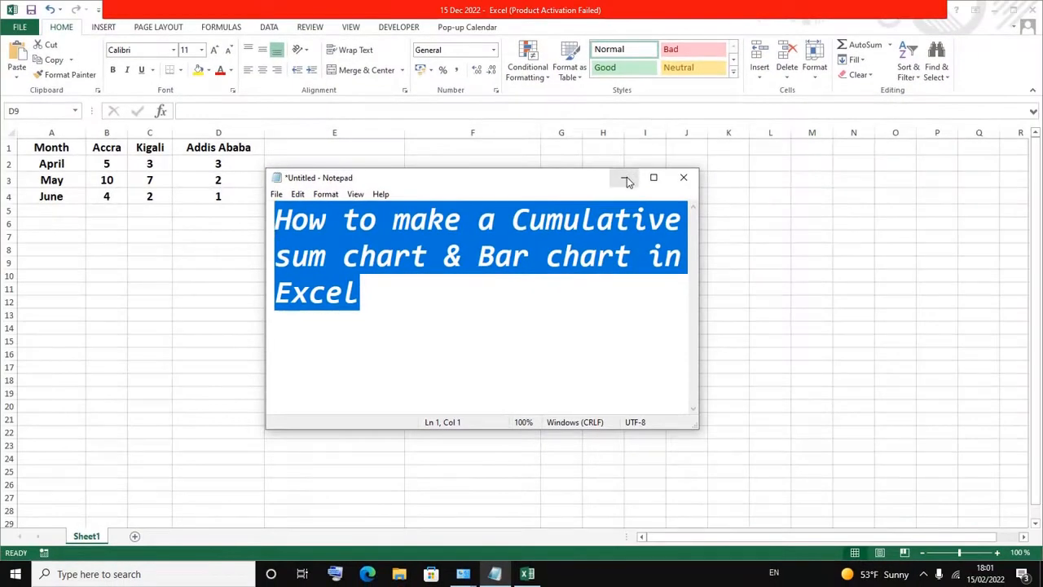
Minimize the Notepad window and examine the April to June rows and the Accra, Kigali and Addis Ababa columns of the table
{"action": "left_click", "coordinate": [625, 179]}
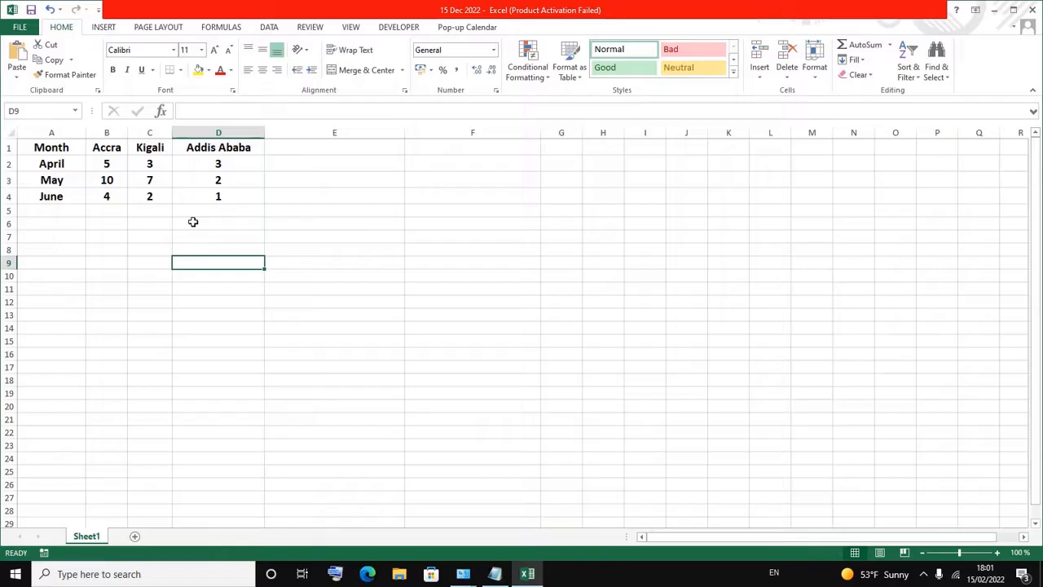
{"action": "left_click", "coordinate": [125, 192]}
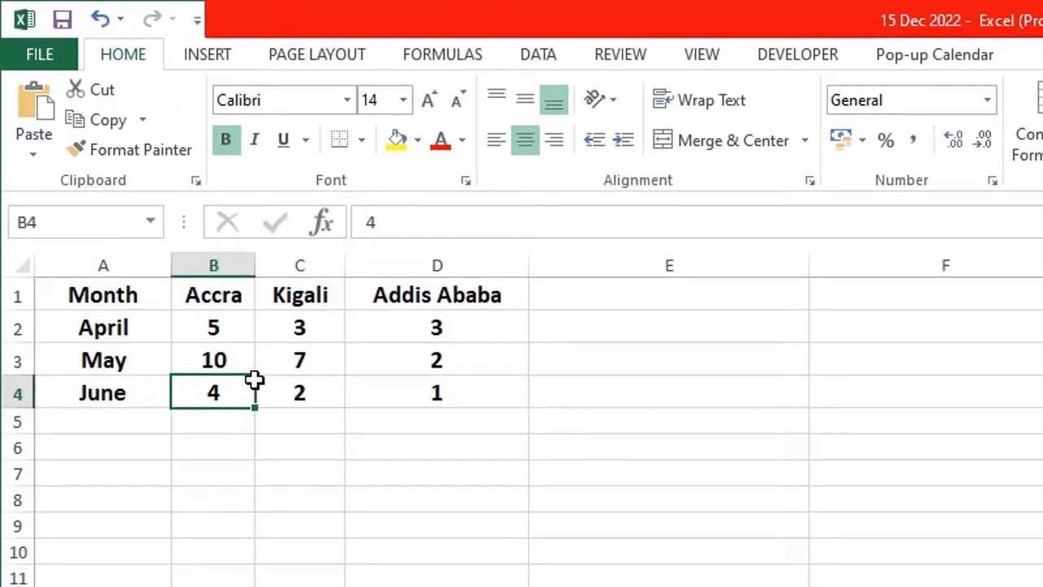
{"action": "left_click", "coordinate": [12, 326]}
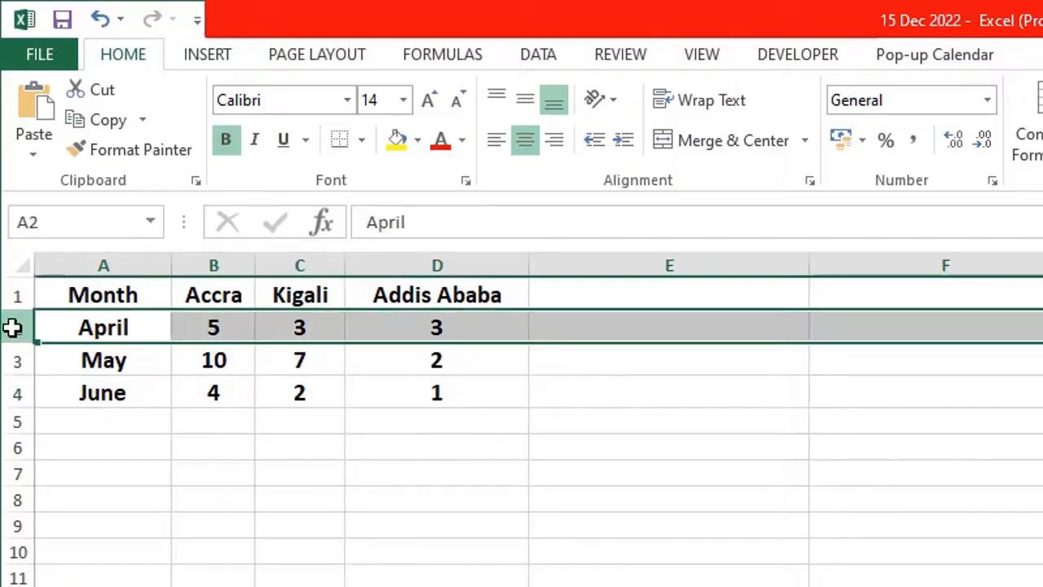
{"action": "left_click", "coordinate": [15, 361]}
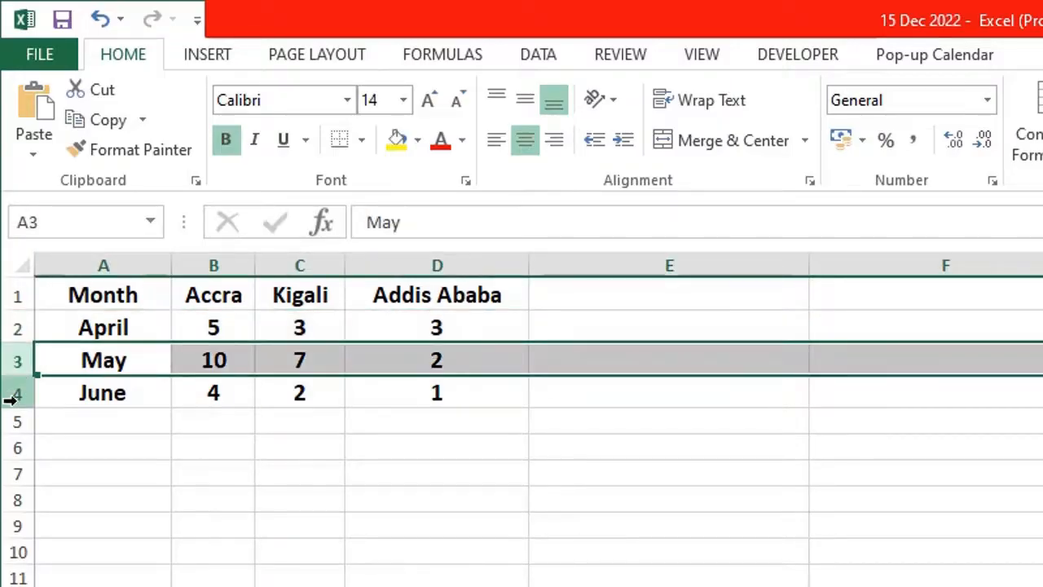
{"action": "left_click", "coordinate": [13, 397]}
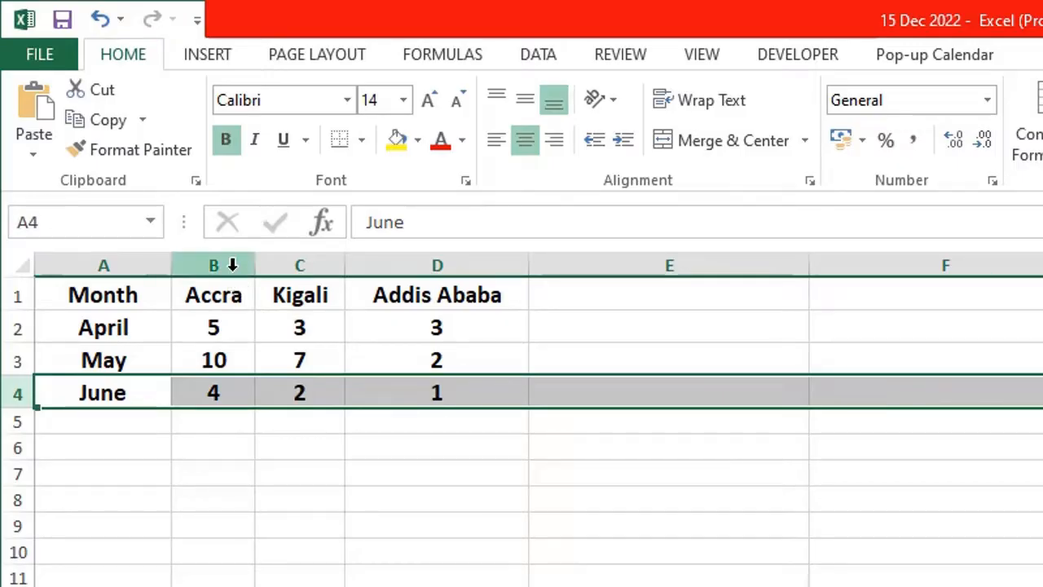
{"action": "left_click", "coordinate": [233, 265]}
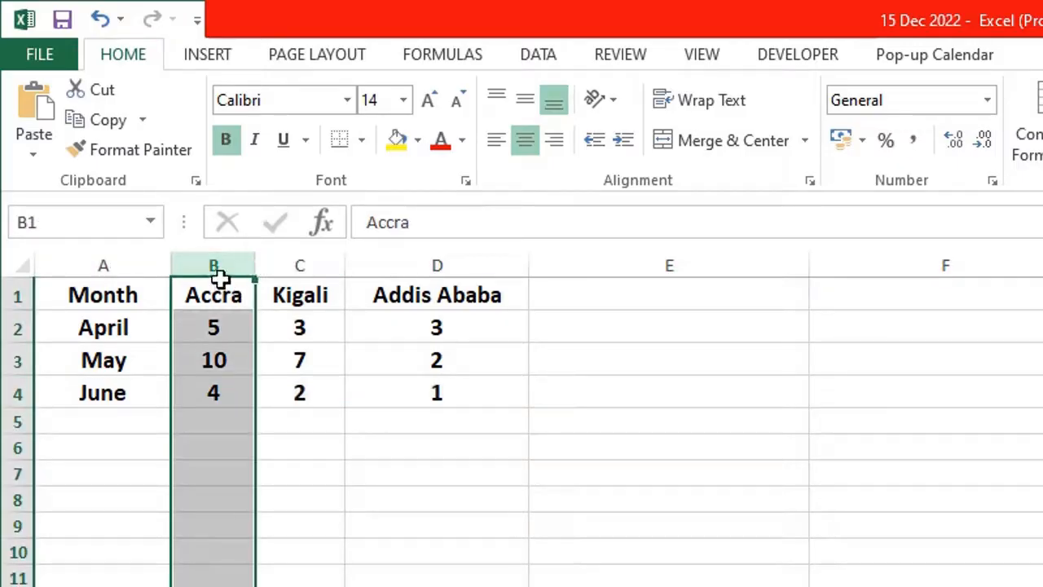
{"action": "left_click", "coordinate": [306, 263]}
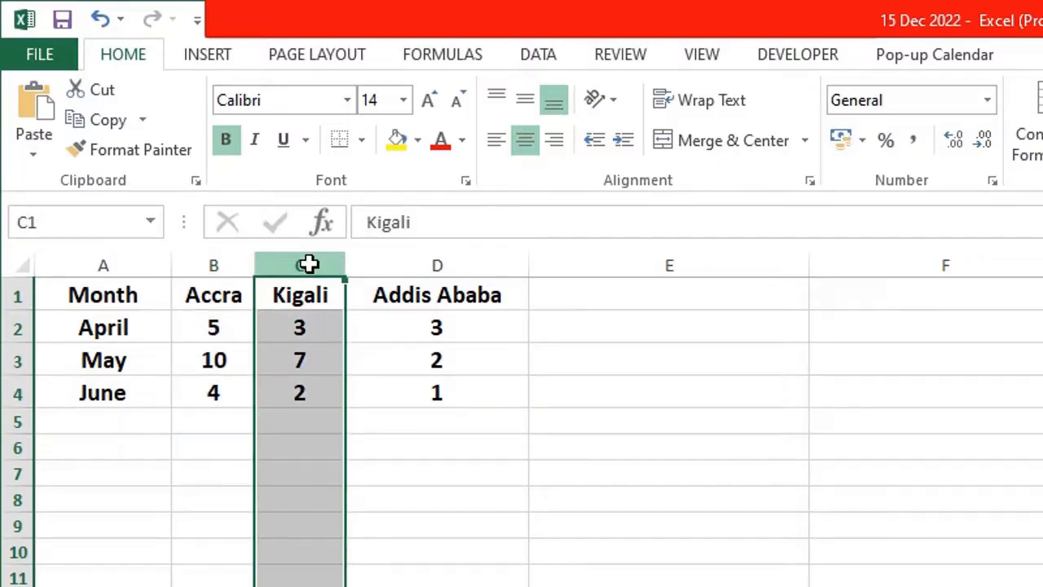
{"action": "left_click", "coordinate": [437, 261]}
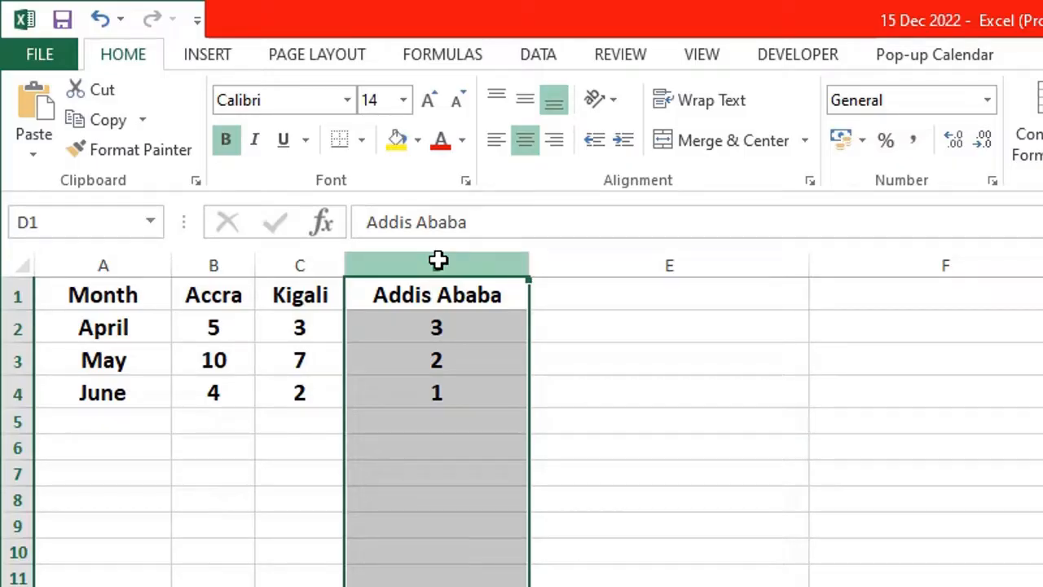
{"action": "left_click", "coordinate": [226, 329]}
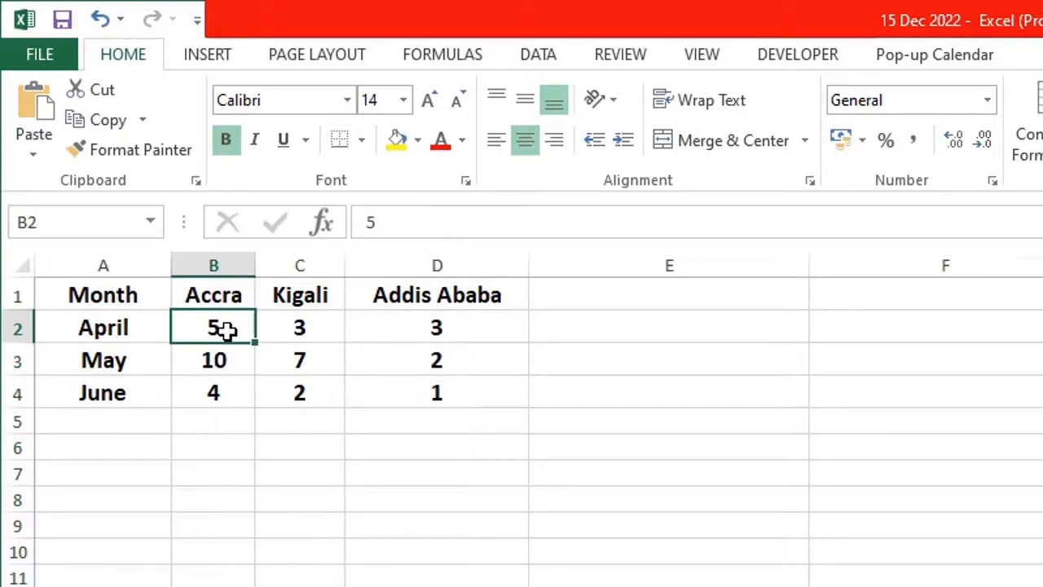
{"action": "left_click_drag", "start_coordinate": [225, 328], "coordinate": [440, 393]}
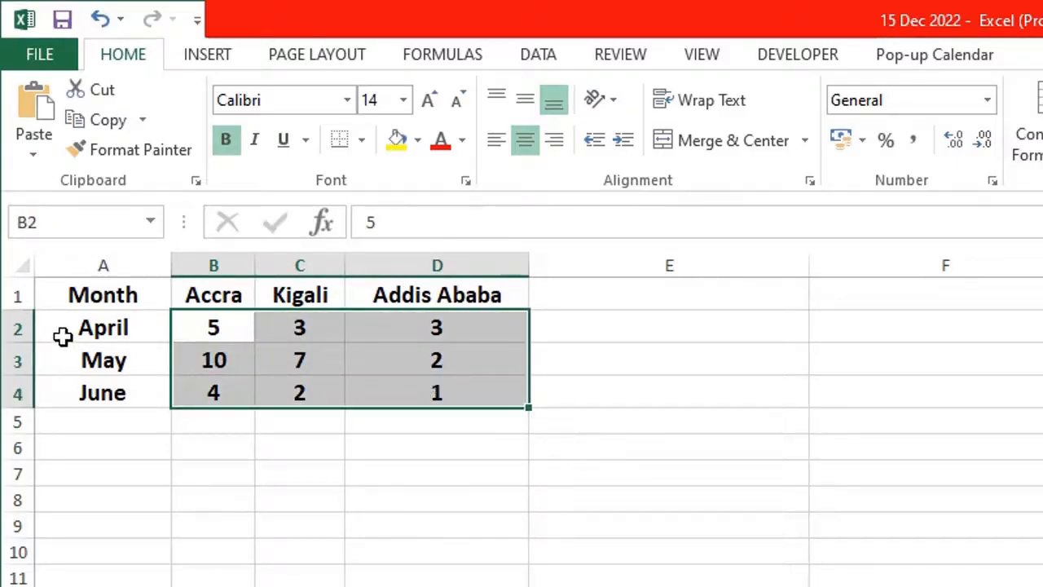
{"action": "left_click", "coordinate": [20, 326]}
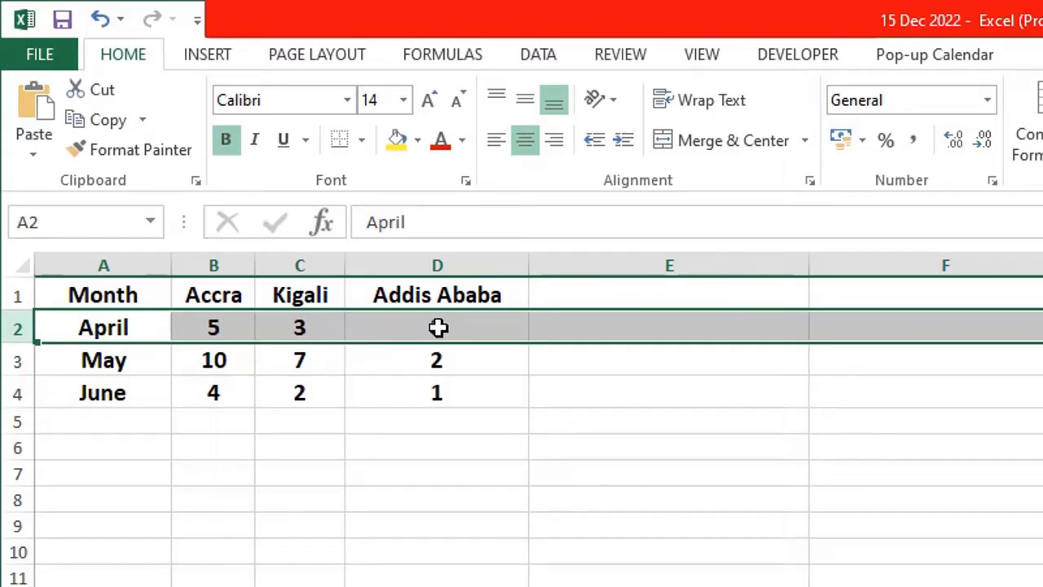
{"action": "left_click", "coordinate": [14, 363]}
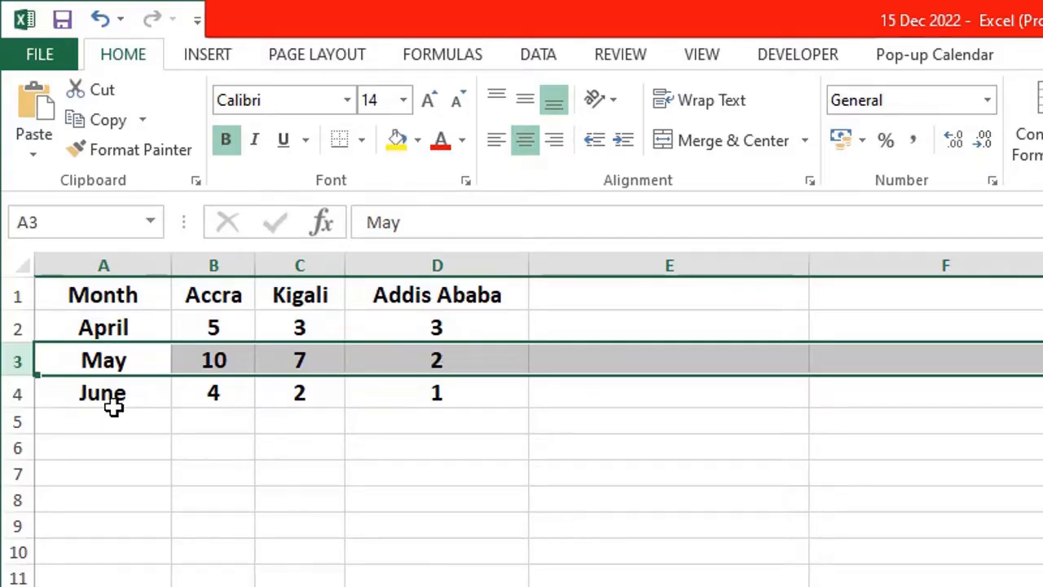
{"action": "left_click", "coordinate": [16, 395]}
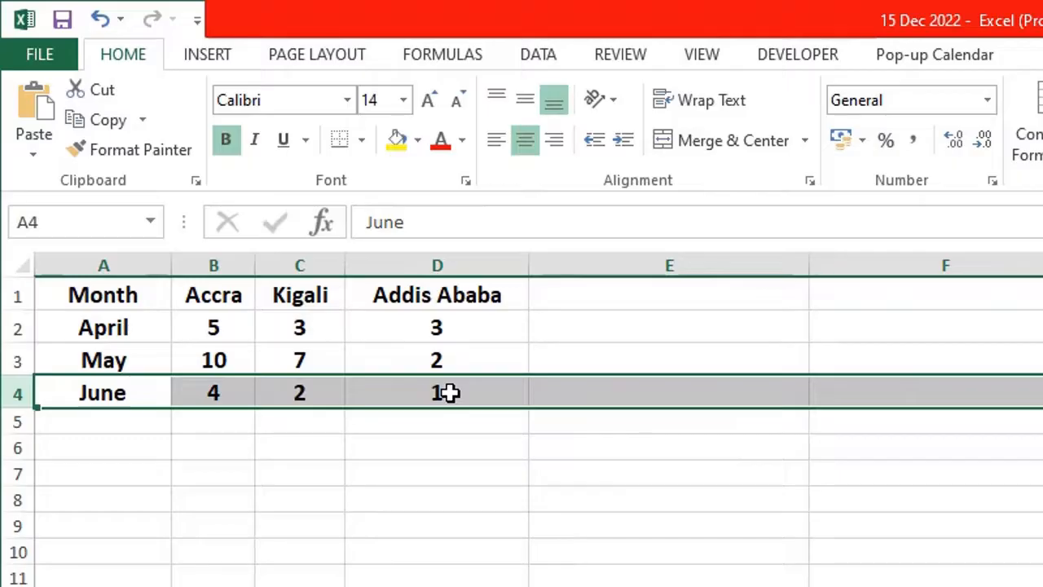
{"action": "left_click", "coordinate": [496, 441]}
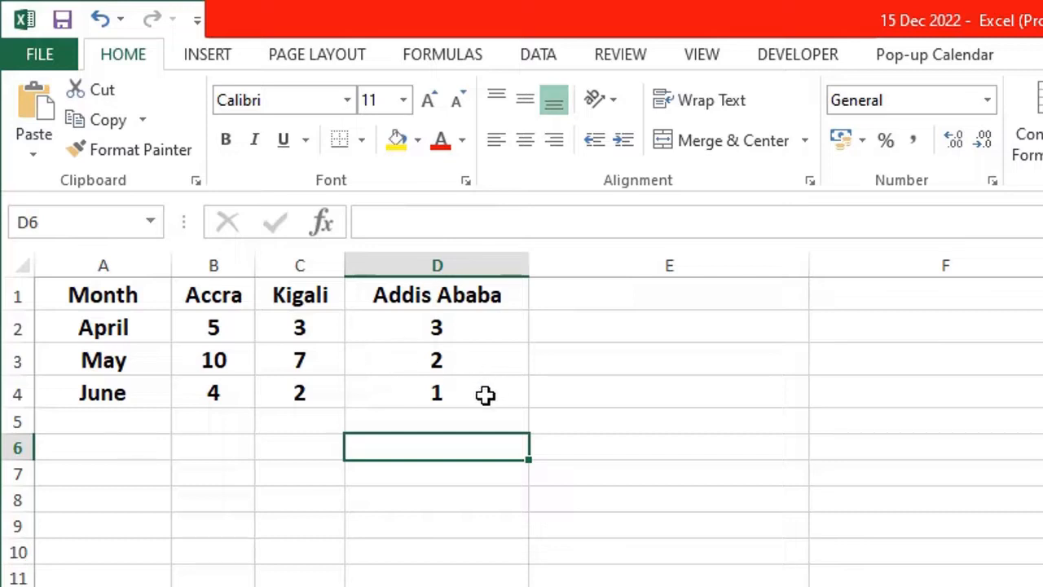
Insert a 2-D clustered column chart from the whole month and city table, A1:D4
{"action": "left_click", "coordinate": [486, 394]}
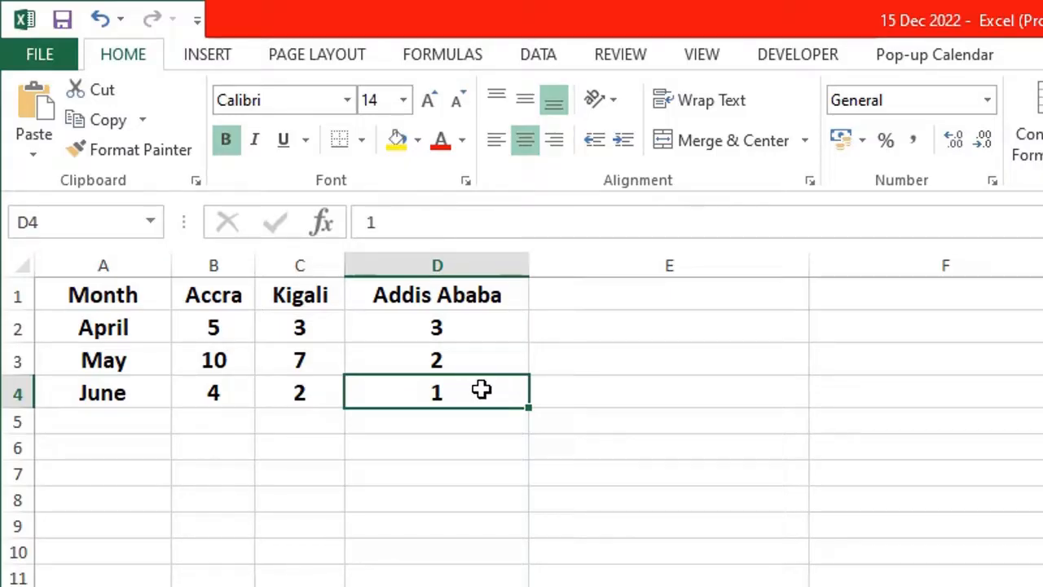
{"action": "left_click_drag", "start_coordinate": [481, 390], "coordinate": [77, 300]}
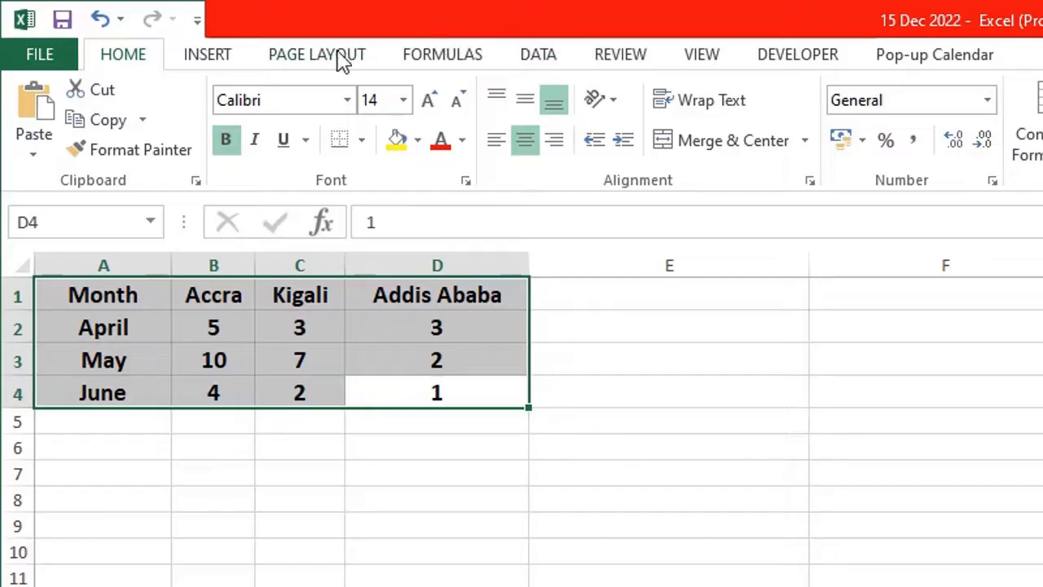
{"action": "left_click", "coordinate": [217, 63]}
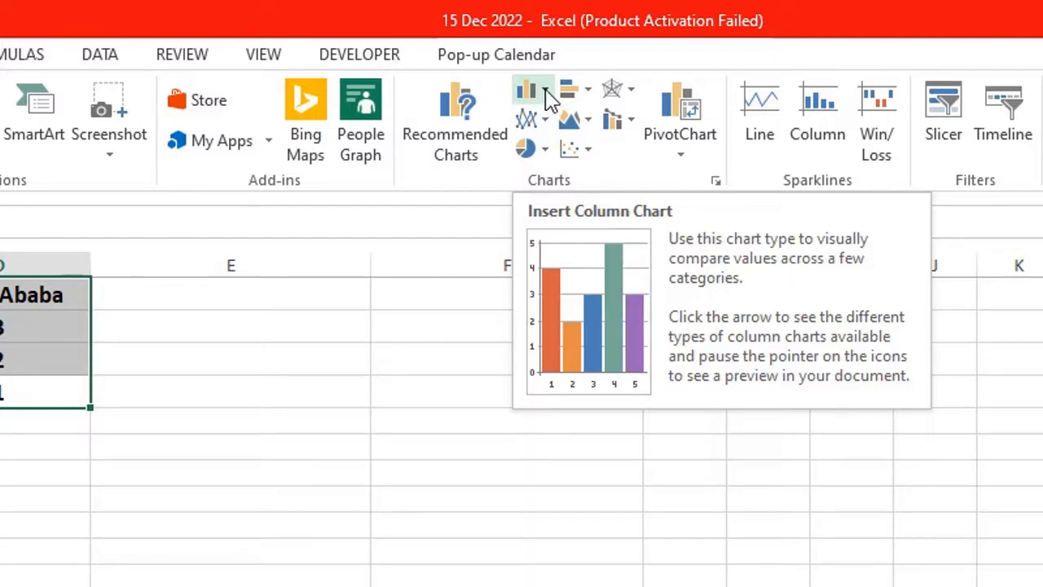
{"action": "left_click", "coordinate": [546, 91]}
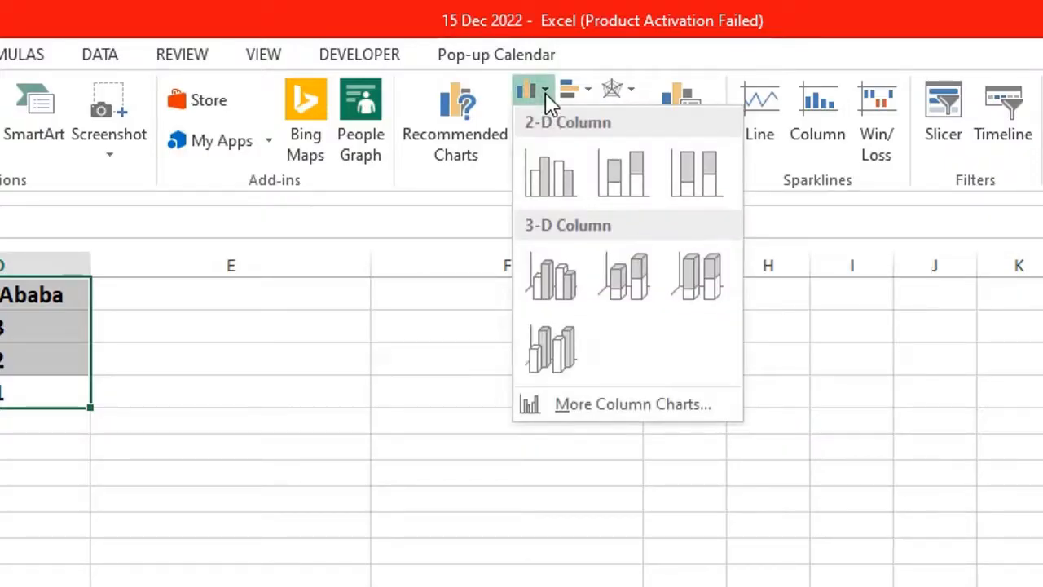
{"action": "left_click", "coordinate": [561, 189]}
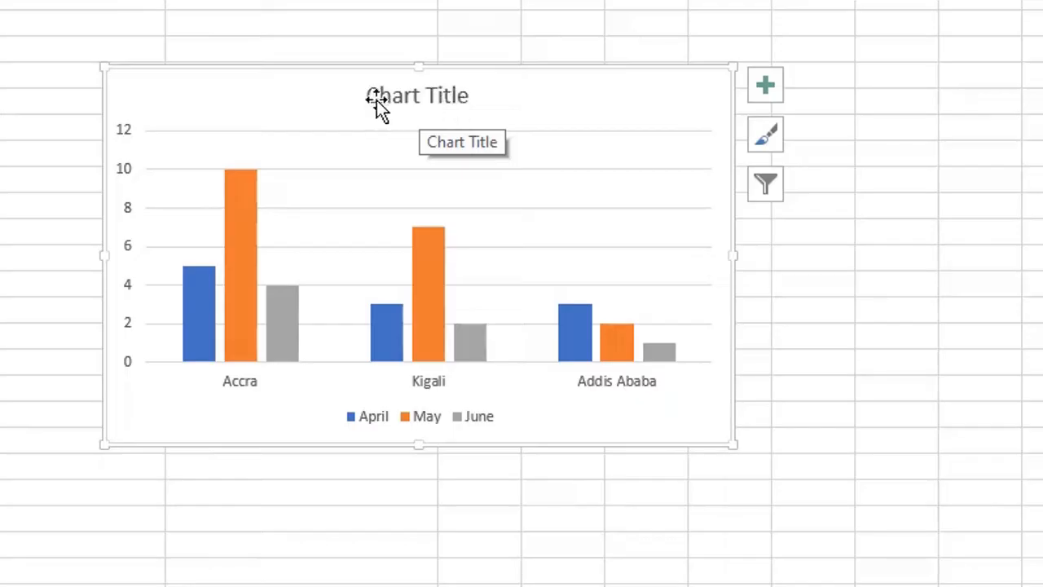
Change the column chart's title to "Enrollments per site"
{"action": "left_click", "coordinate": [455, 99]}
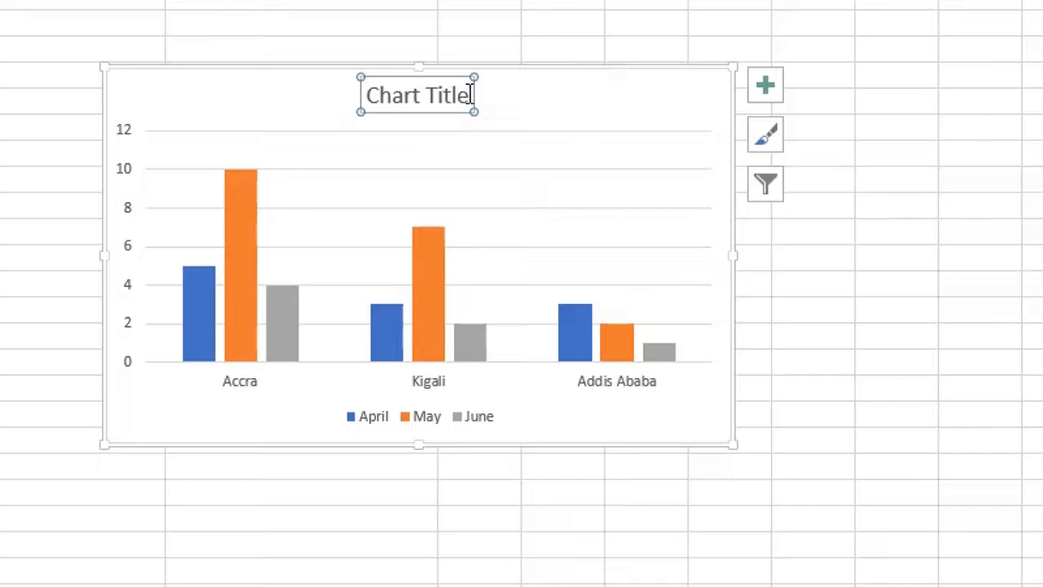
{"action": "left_click_drag", "start_coordinate": [470, 94], "coordinate": [369, 96]}
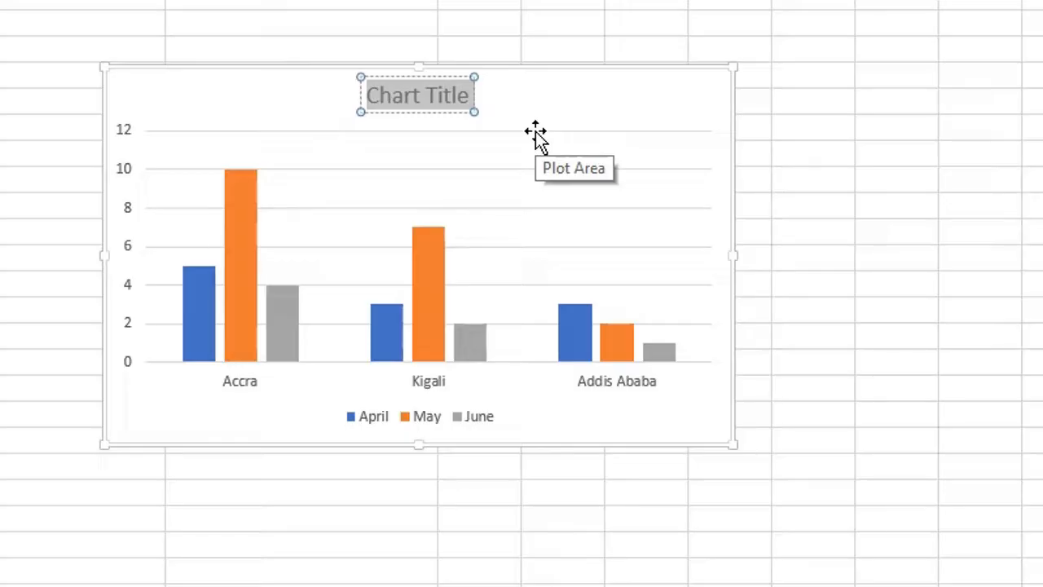
{"action": "type", "text": "En"}
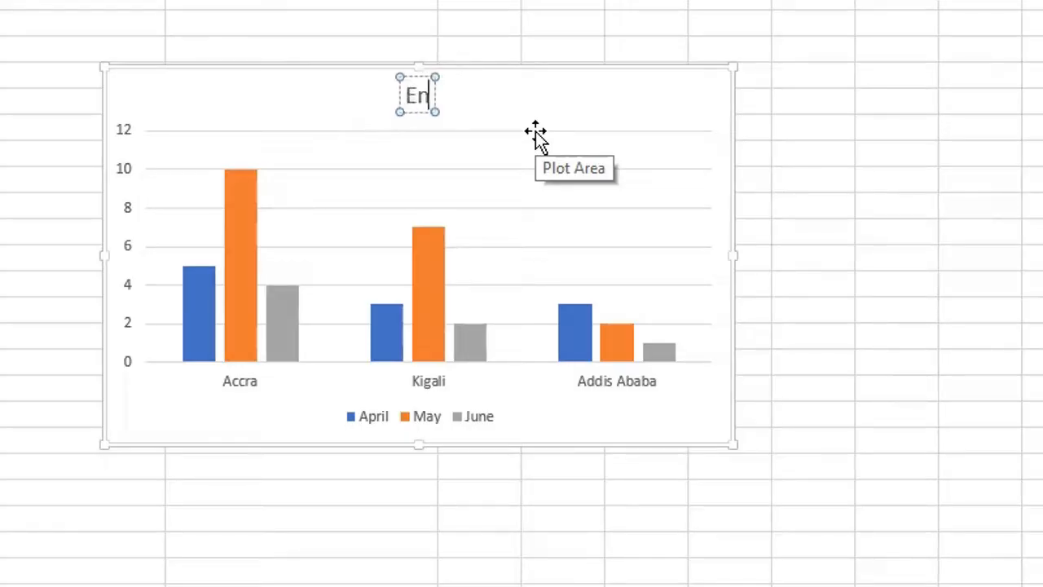
{"action": "type", "text": "rollme"}
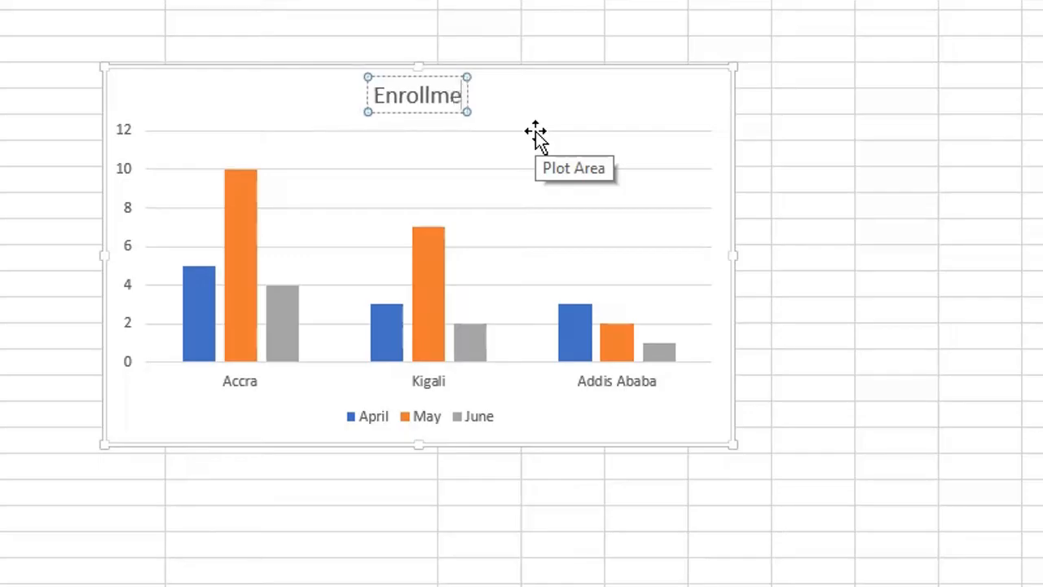
{"action": "type", "text": "nt"}
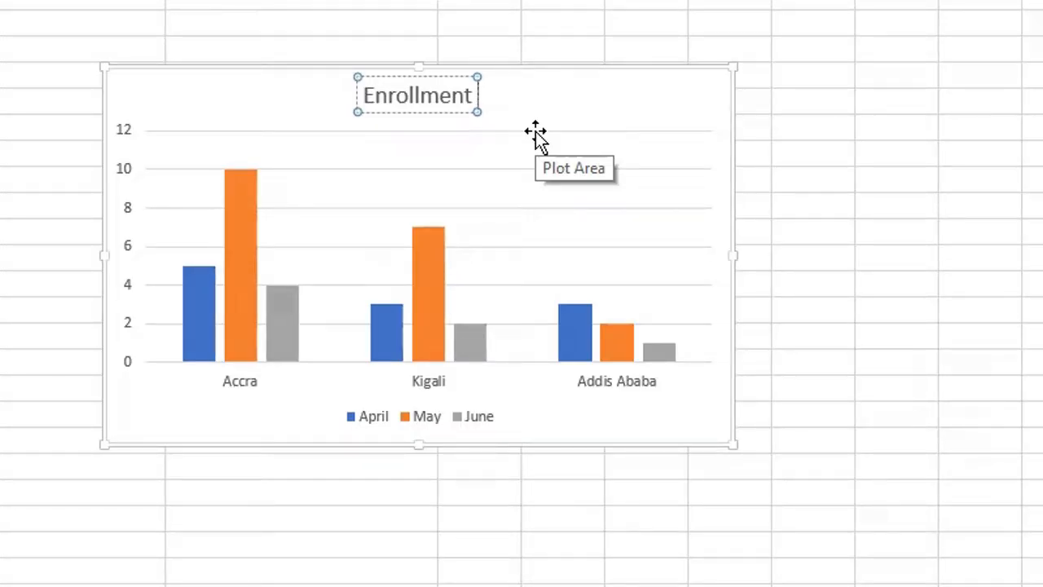
{"action": "type", "text": "s"}
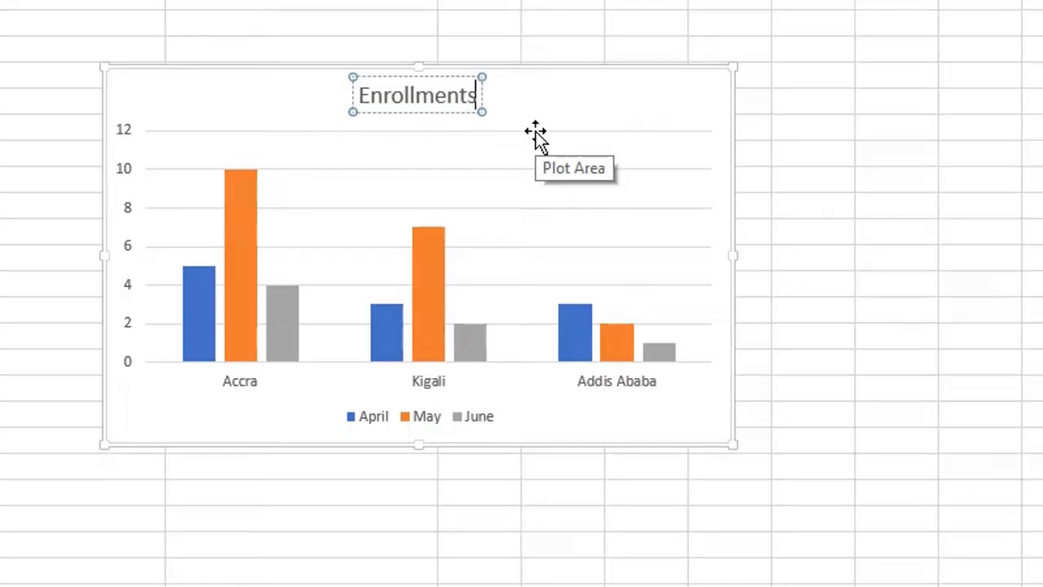
{"action": "type", "text": " per"}
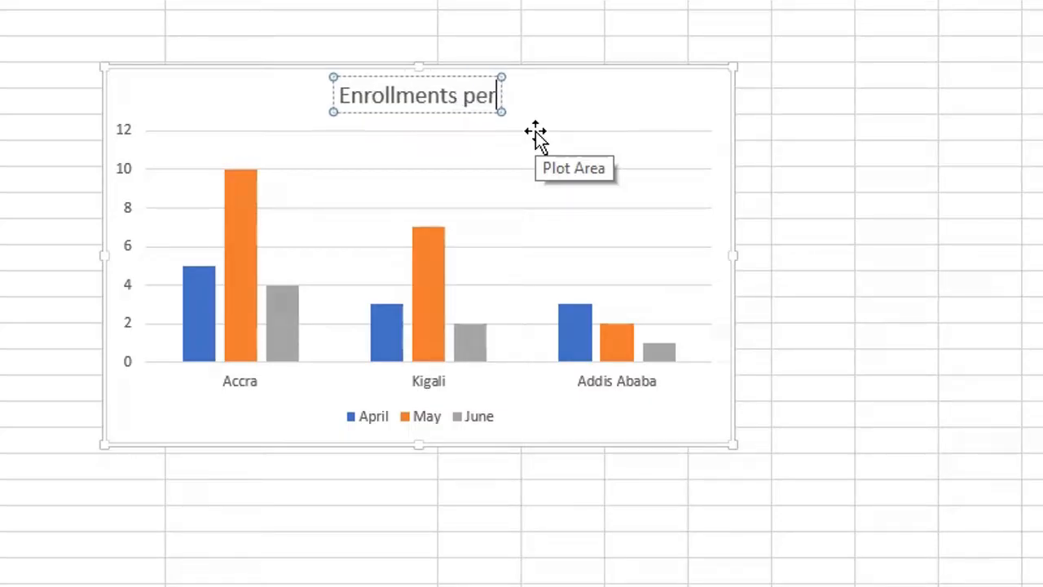
{"action": "type", "text": " site"}
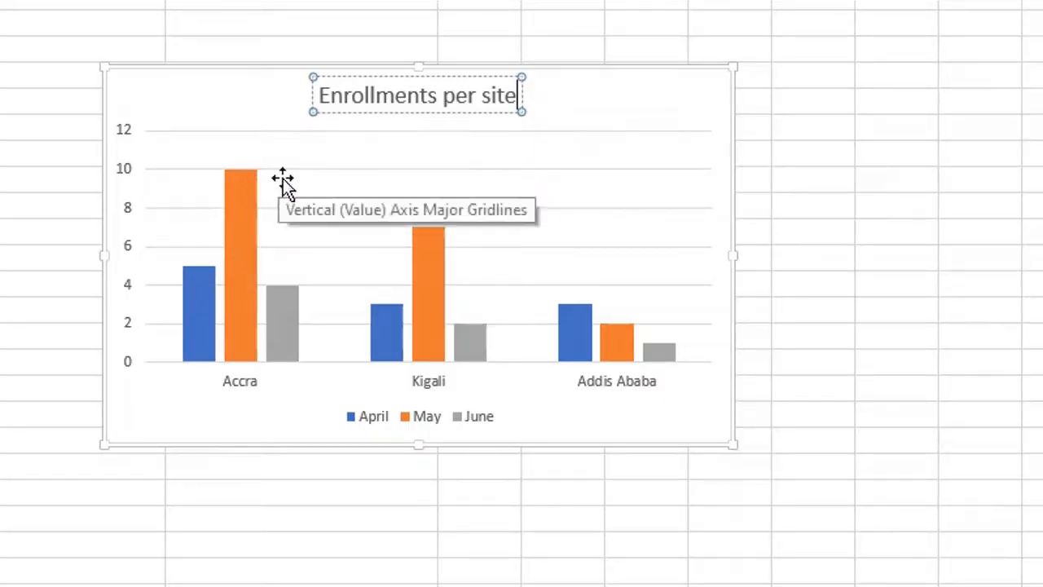
{"action": "left_click", "coordinate": [675, 87]}
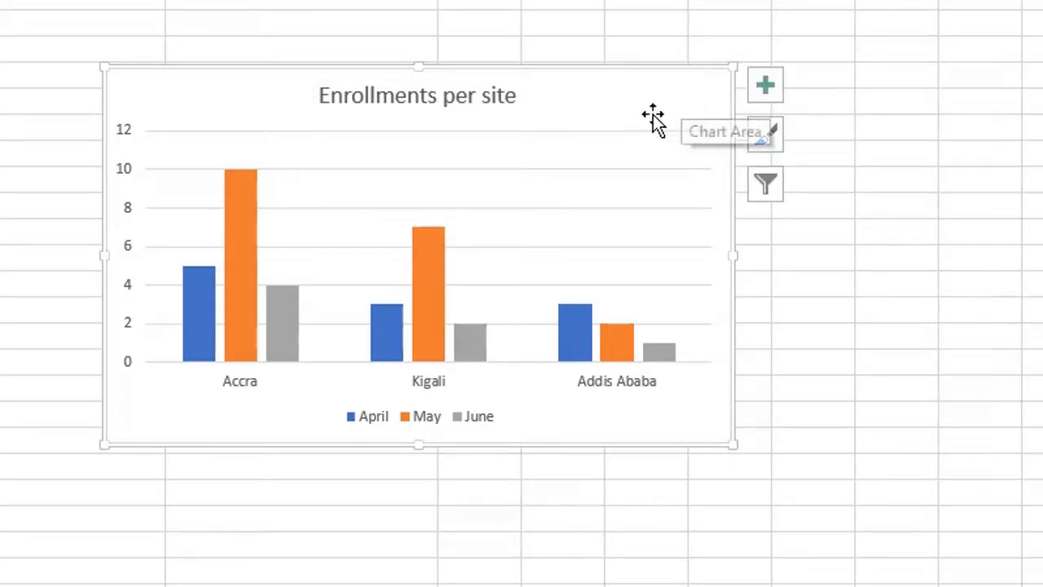
Add data labels to the columns of the Enrollments per site chart
{"action": "mouse_move", "coordinate": [436, 251]}
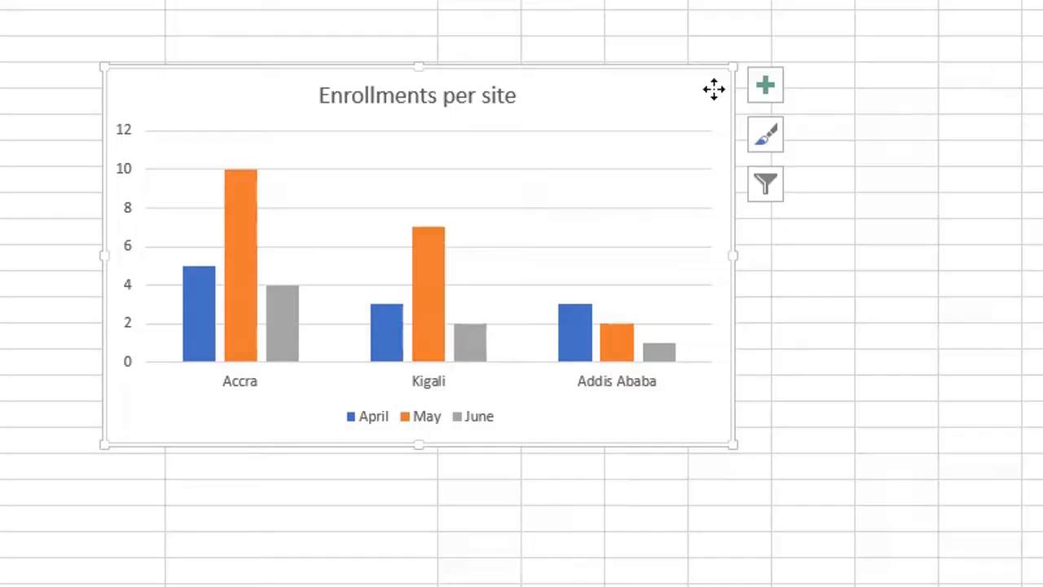
{"action": "left_click", "coordinate": [774, 91]}
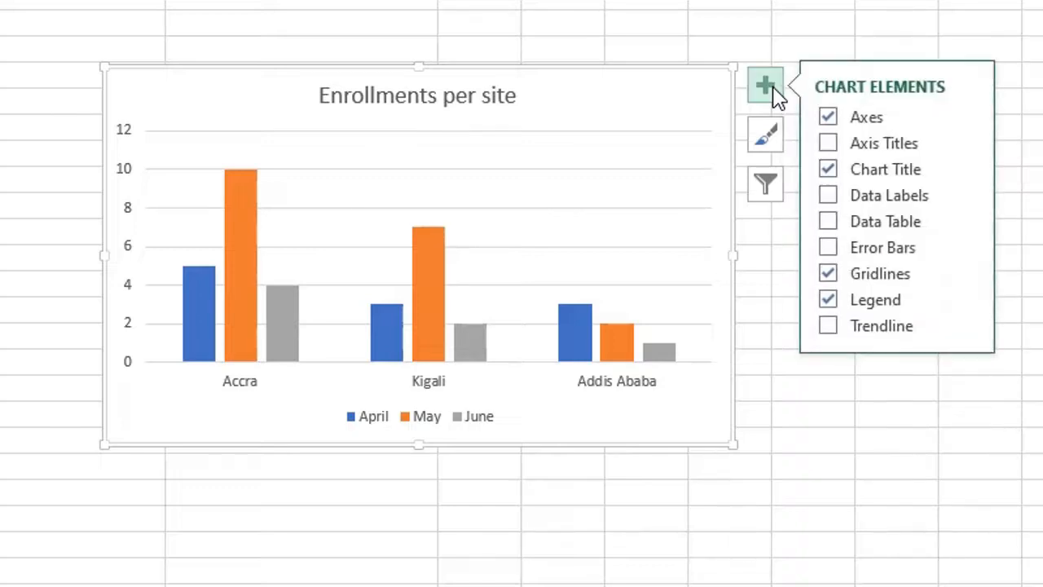
{"action": "left_click", "coordinate": [826, 199]}
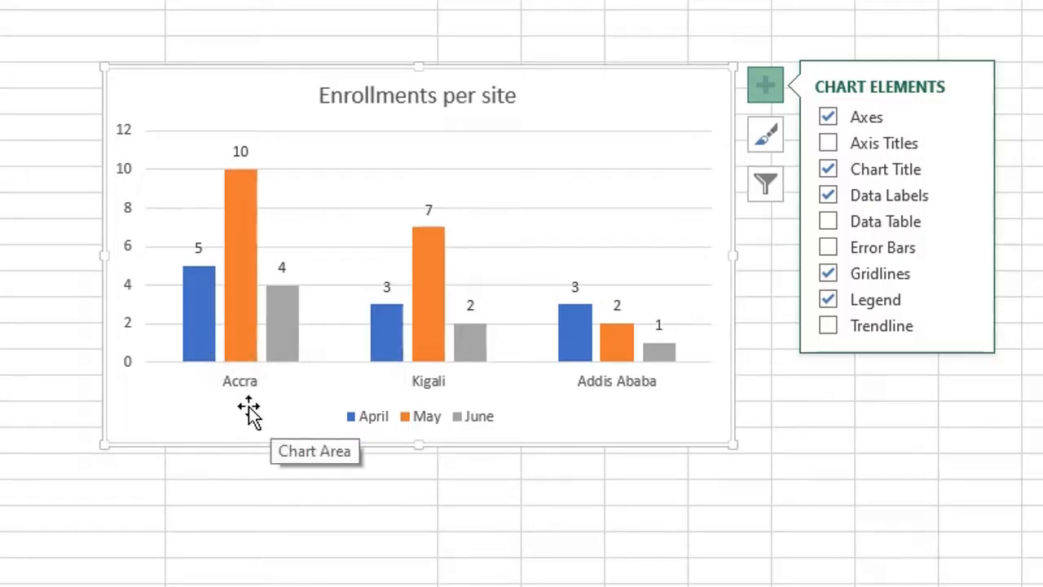
{"action": "mouse_move", "coordinate": [198, 302]}
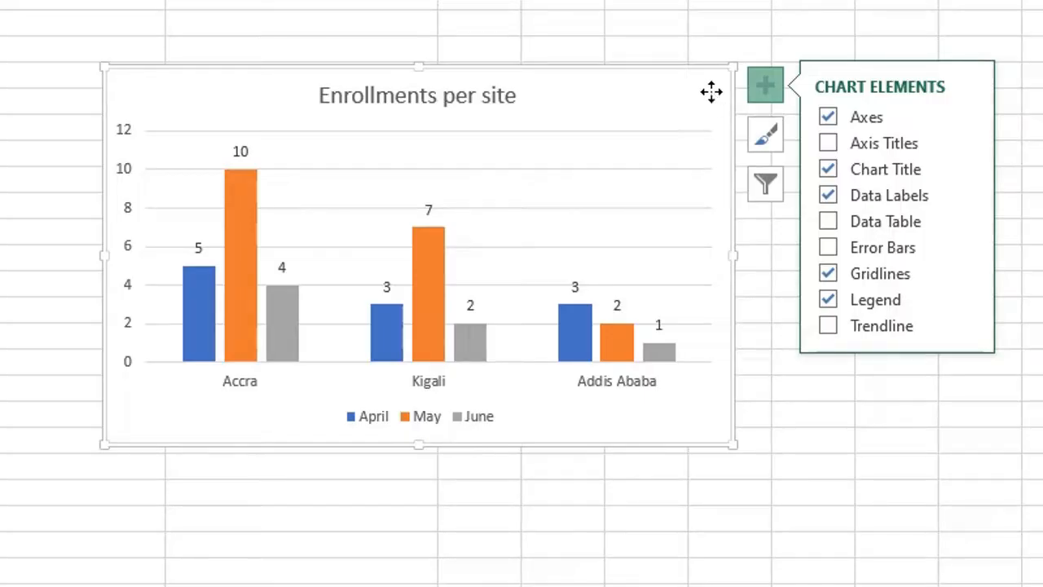
Switch the rows and columns of the Enrollments per site chart's data so the months form the horizontal axis
{"action": "right_click", "coordinate": [711, 95]}
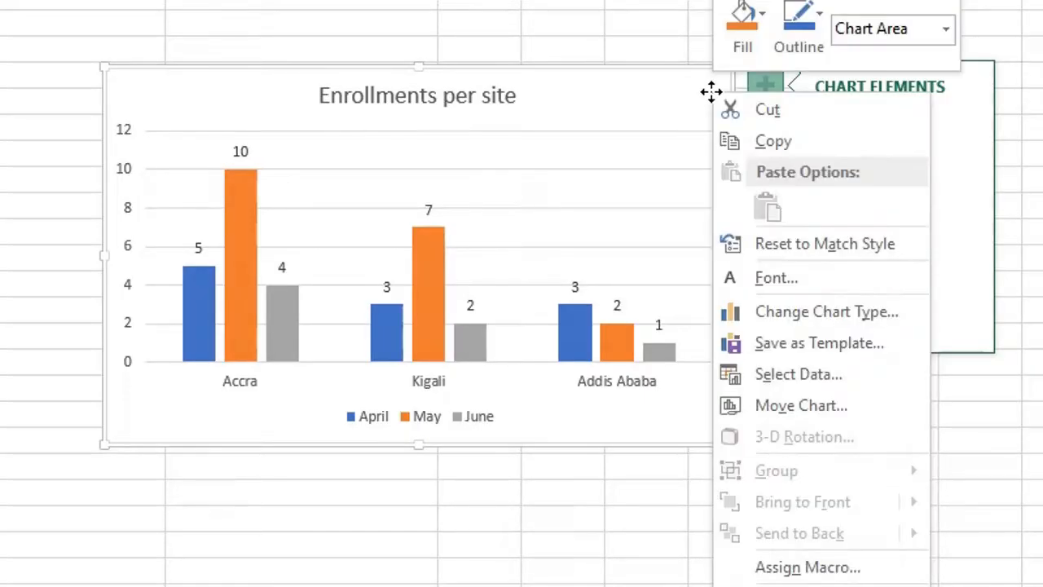
{"action": "key", "text": "Escape"}
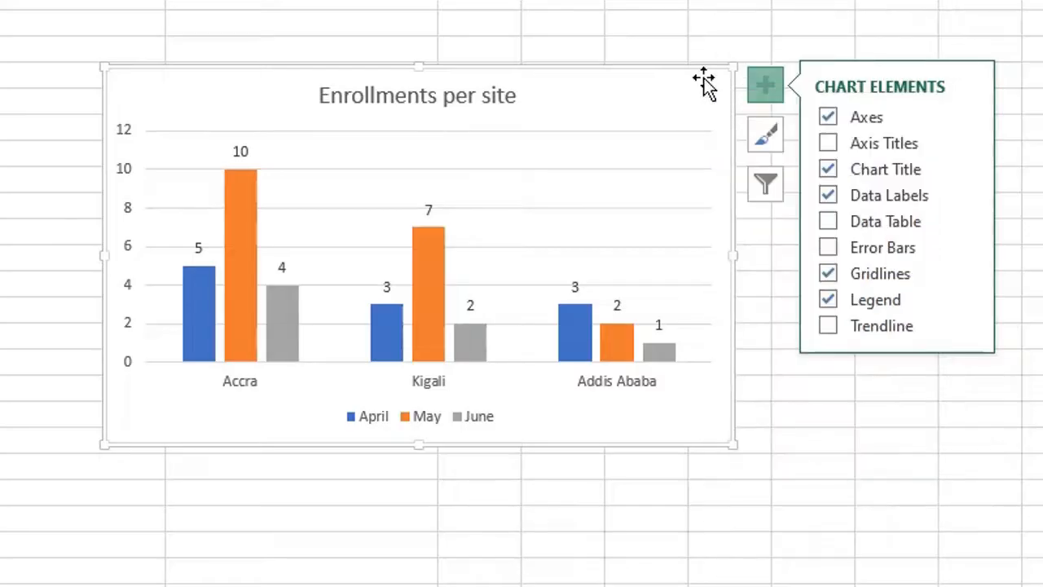
{"action": "right_click", "coordinate": [704, 79]}
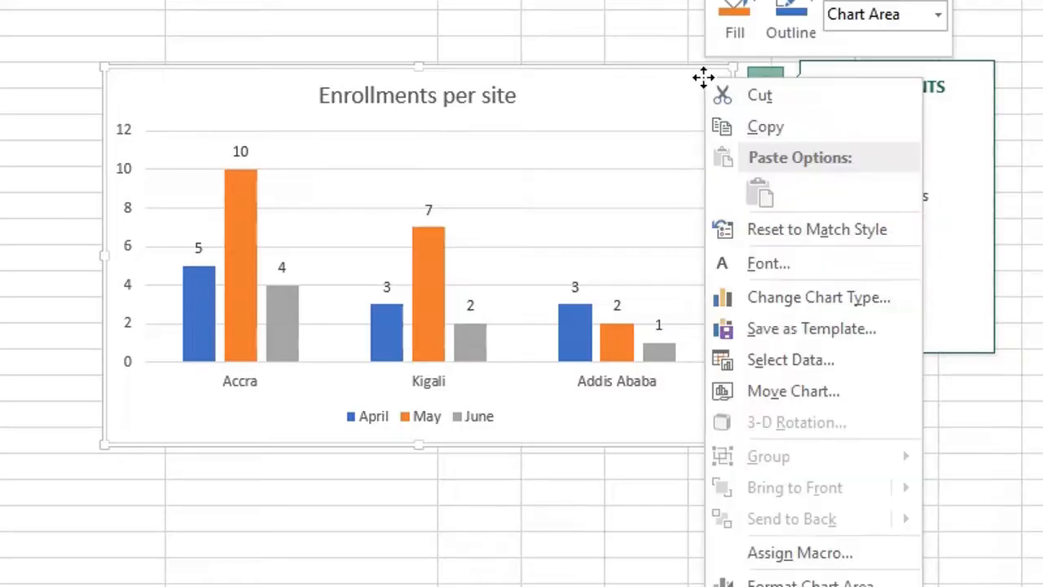
{"action": "left_click", "coordinate": [802, 376]}
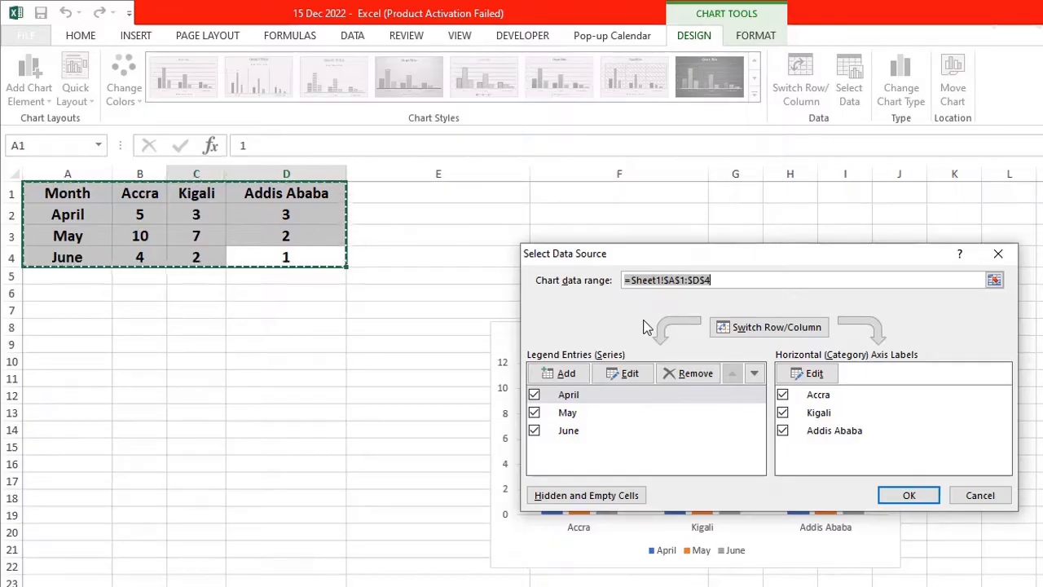
{"action": "left_click_drag", "start_coordinate": [787, 253], "coordinate": [963, 224]}
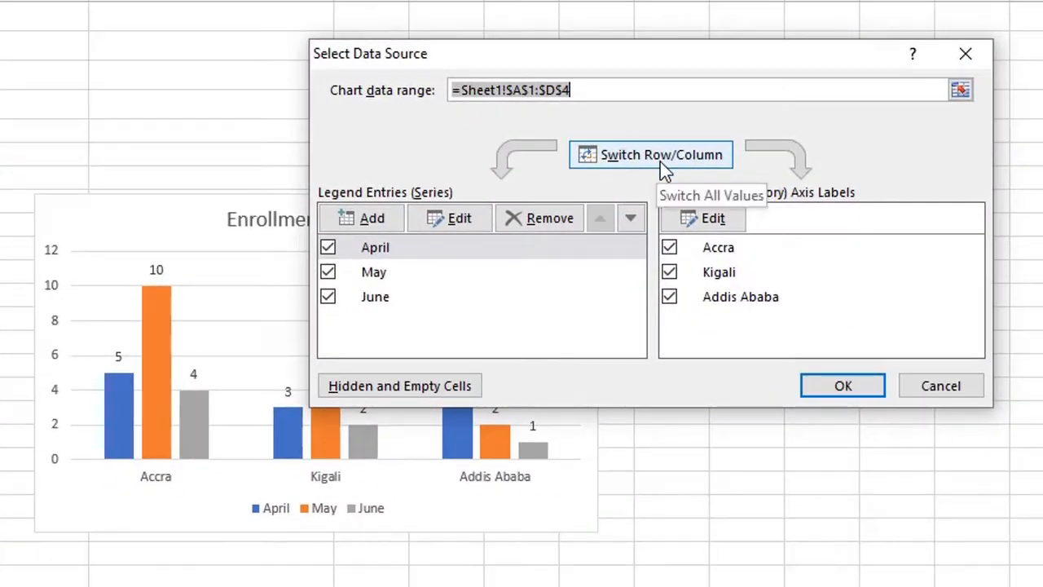
{"action": "left_click", "coordinate": [660, 161]}
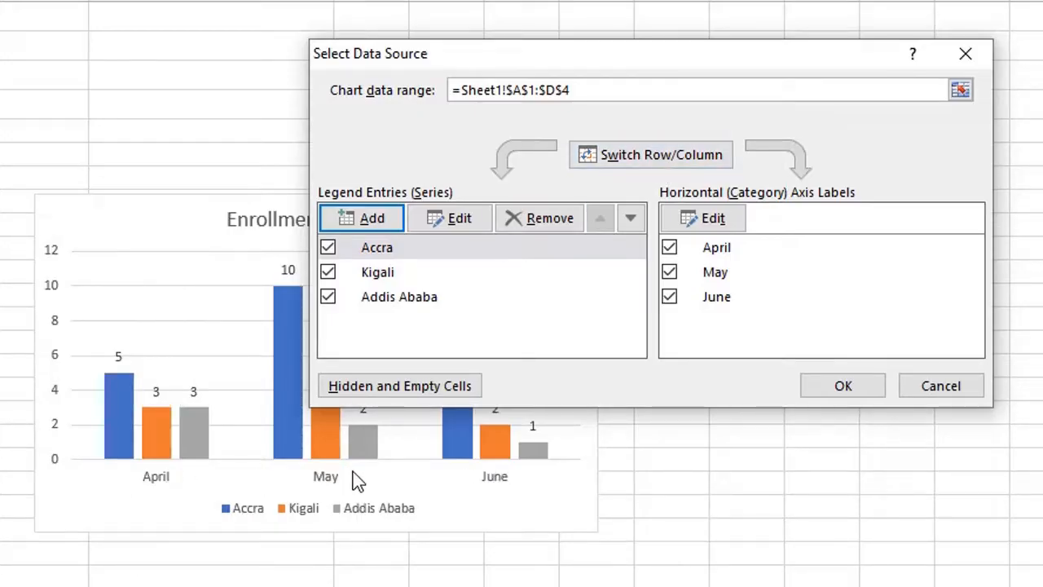
{"action": "left_click", "coordinate": [843, 388]}
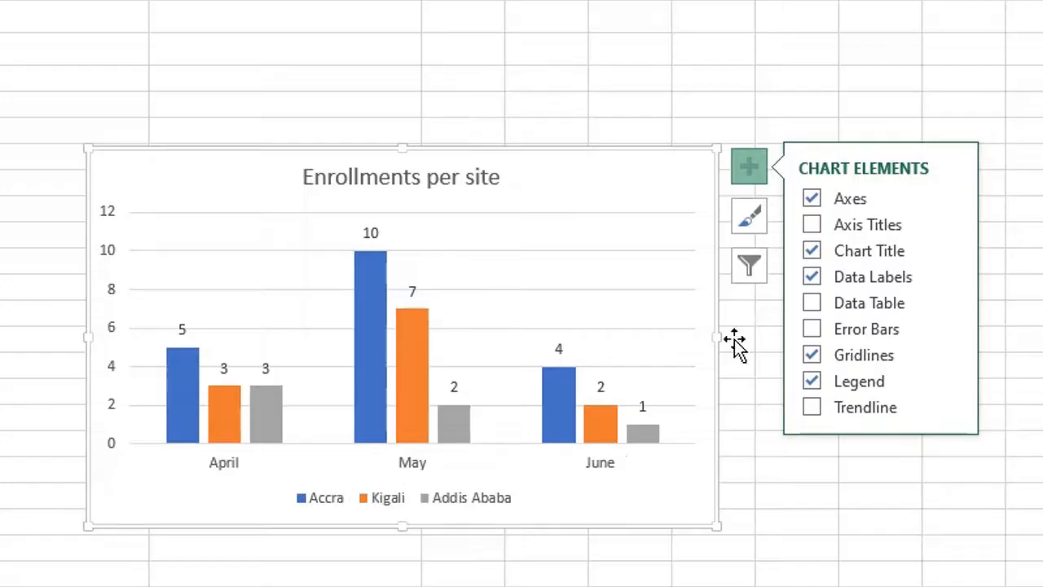
Switch the chart's rows and columns back so the cities form the horizontal axis and the months the legend
{"action": "right_click", "coordinate": [687, 177]}
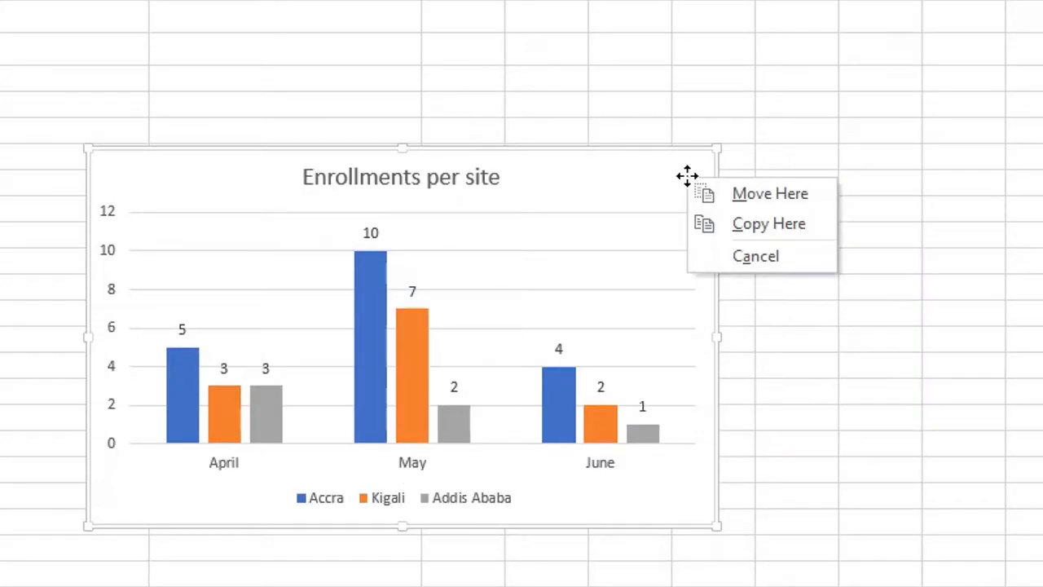
{"action": "key", "text": "Escape"}
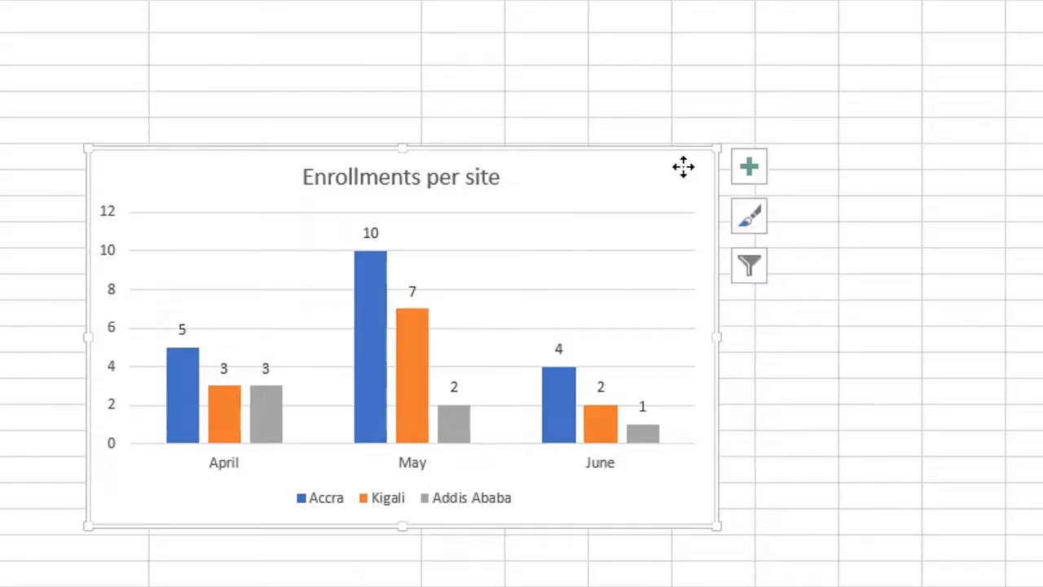
{"action": "right_click", "coordinate": [682, 167]}
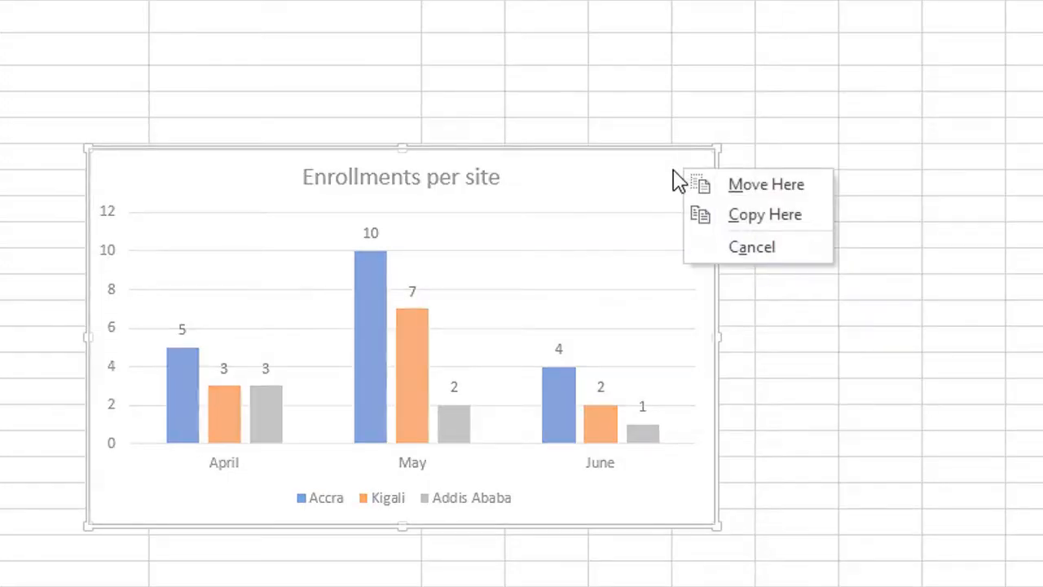
{"action": "key", "text": "Escape"}
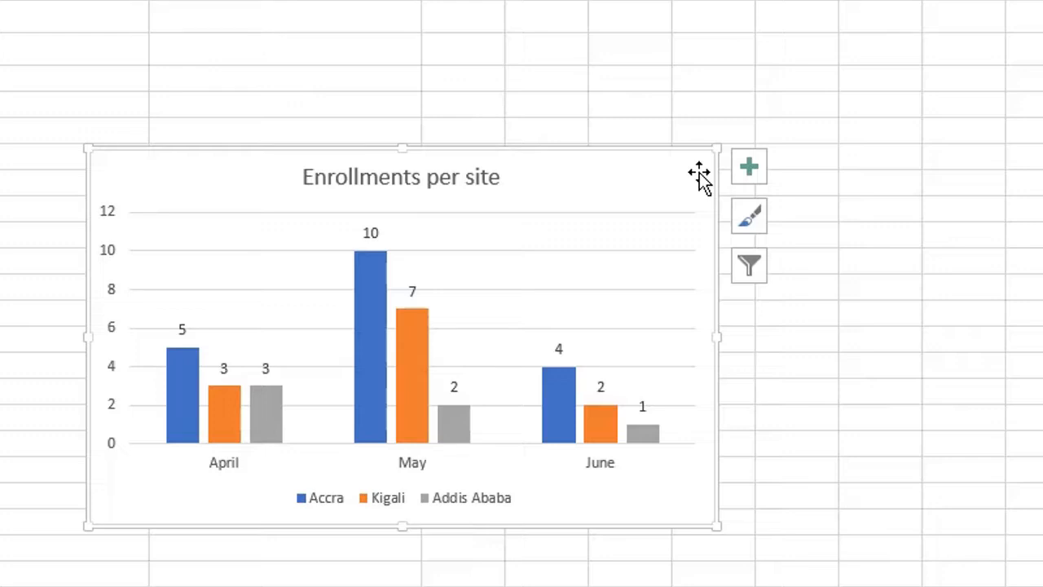
{"action": "right_click", "coordinate": [699, 174]}
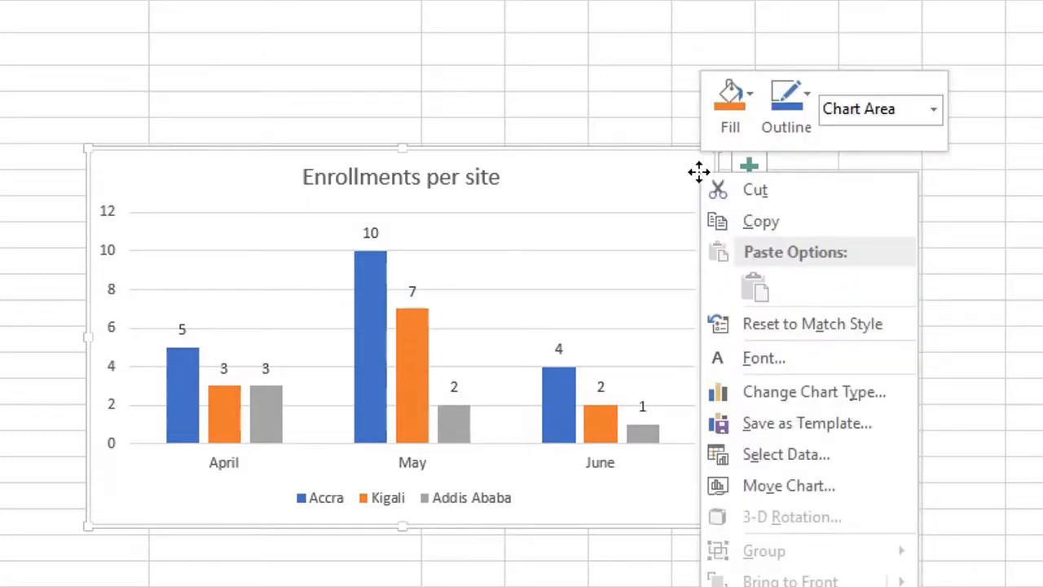
{"action": "left_click", "coordinate": [785, 456]}
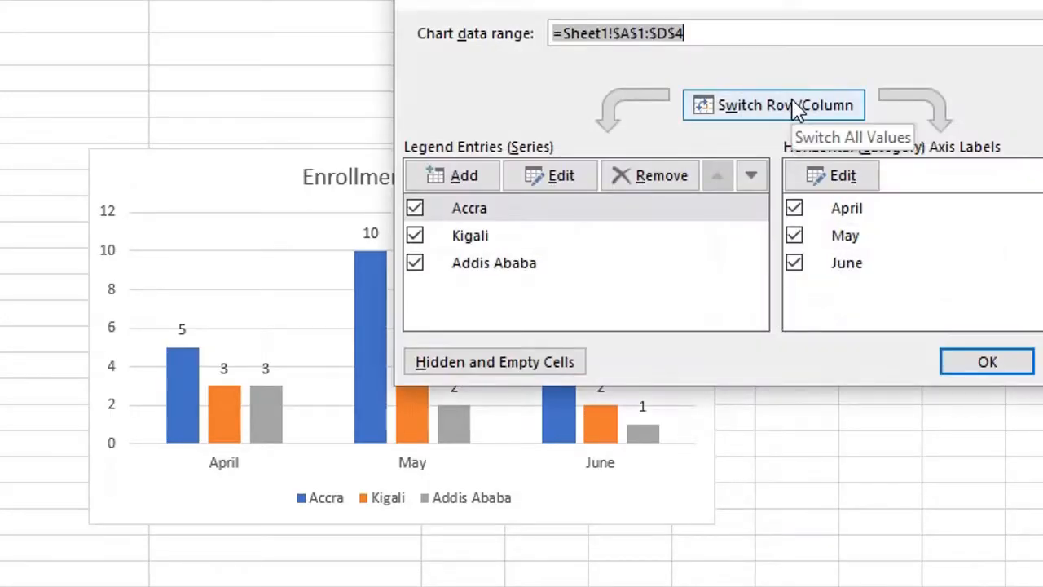
{"action": "left_click", "coordinate": [795, 109]}
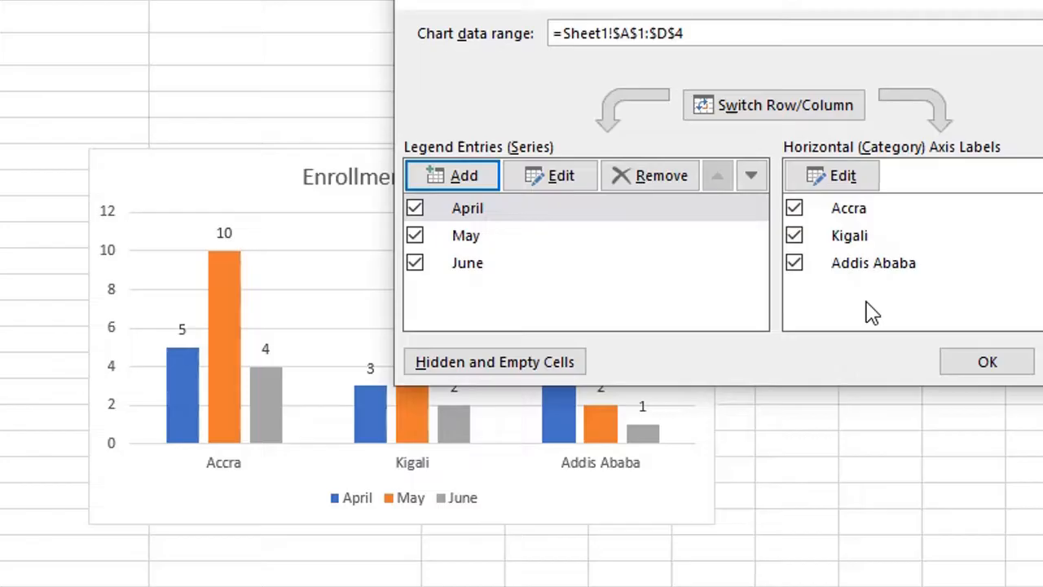
{"action": "left_click", "coordinate": [984, 364]}
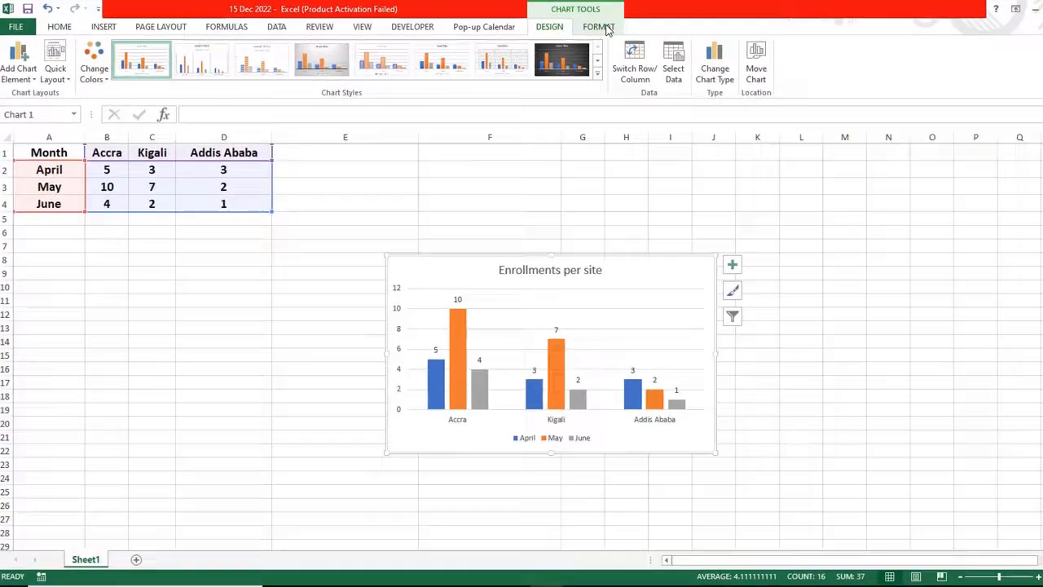
Format the chart's text with the WordArt style Fill - Black, Text 1, Shadow and make it bold
{"action": "left_click", "coordinate": [580, 24]}
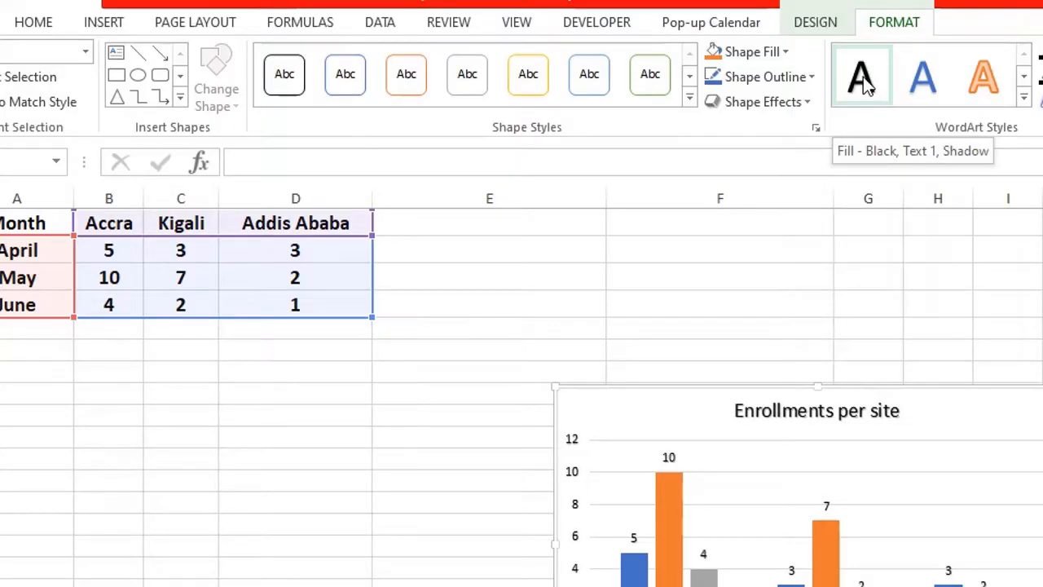
{"action": "left_click", "coordinate": [863, 77]}
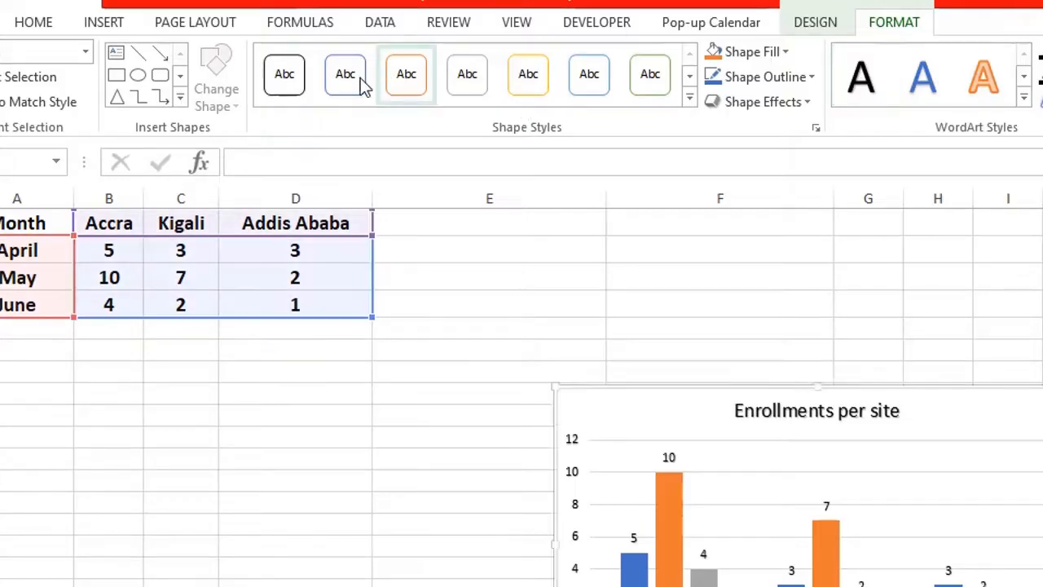
{"action": "left_click", "coordinate": [33, 23]}
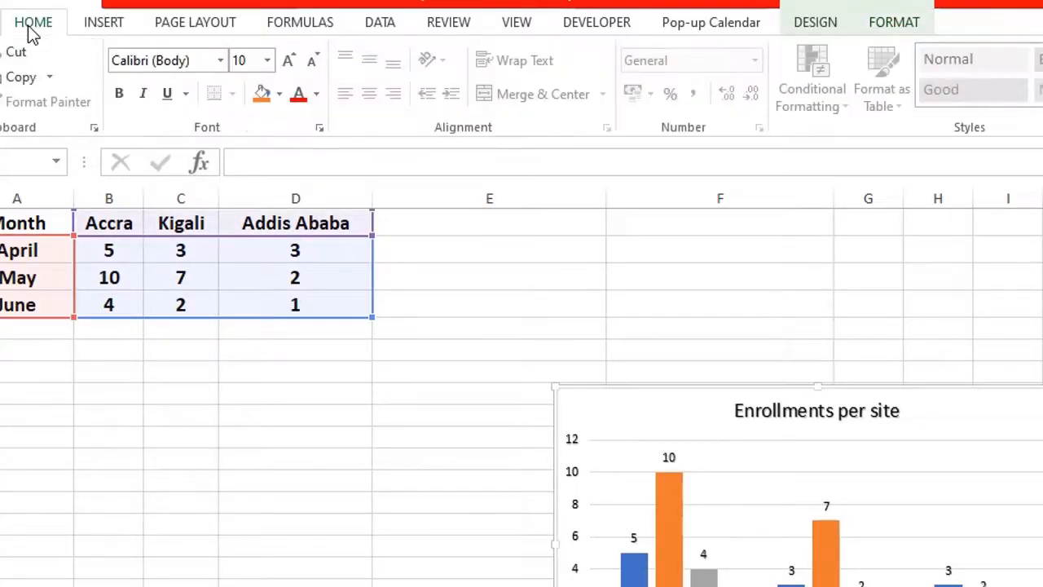
{"action": "left_click", "coordinate": [120, 94]}
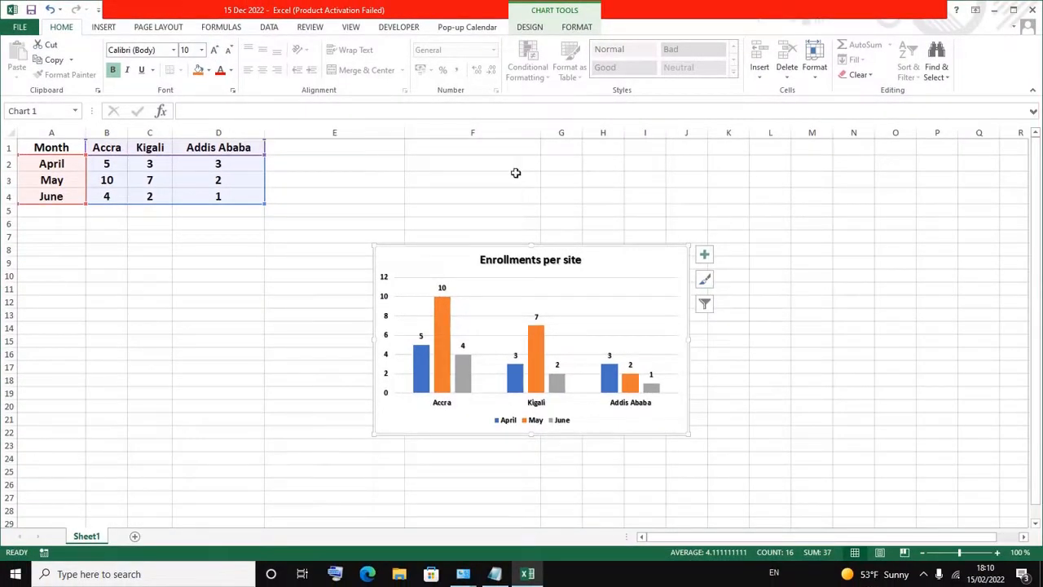
{"action": "left_click", "coordinate": [762, 278]}
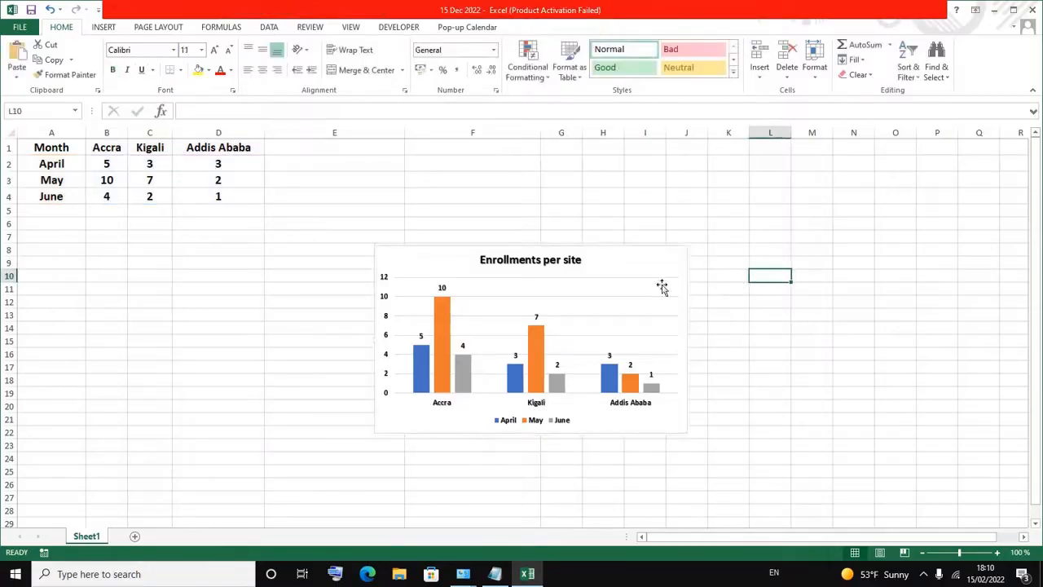
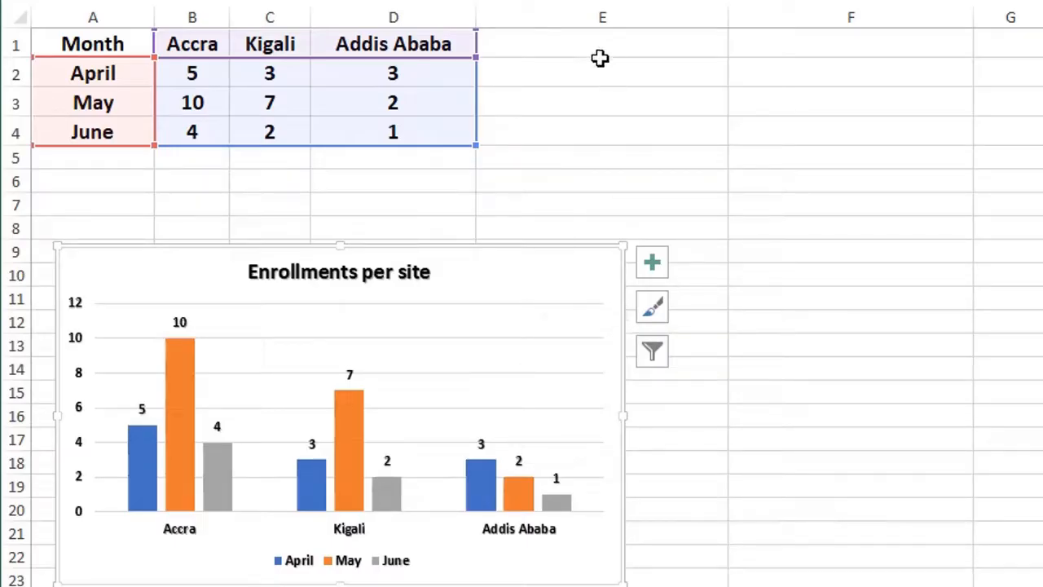
Enter the column header "Cumulative sum" in cell E1 beside Addis Ababa
{"action": "left_click", "coordinate": [551, 43]}
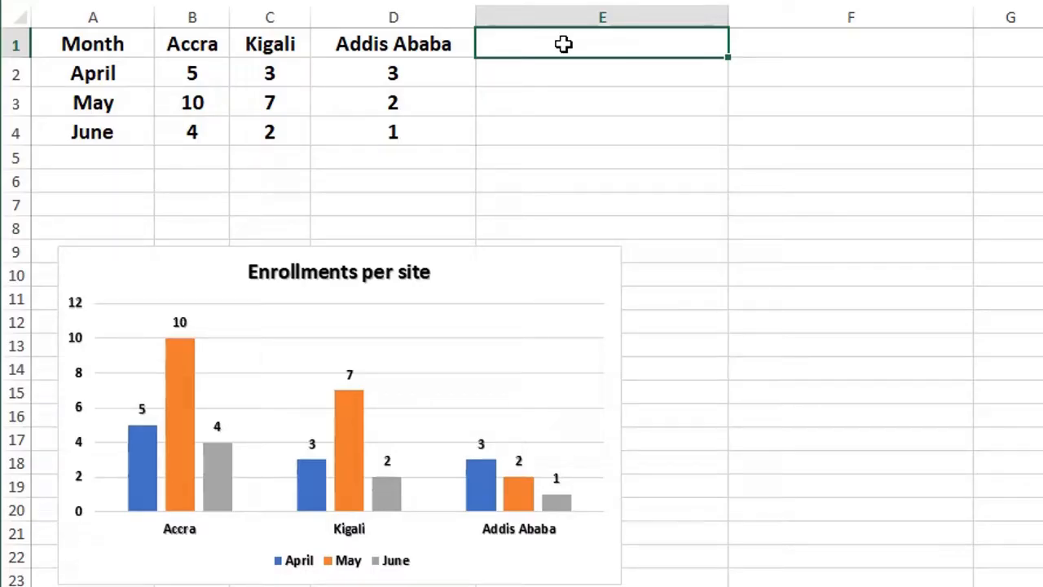
{"action": "type", "text": "Cumu"}
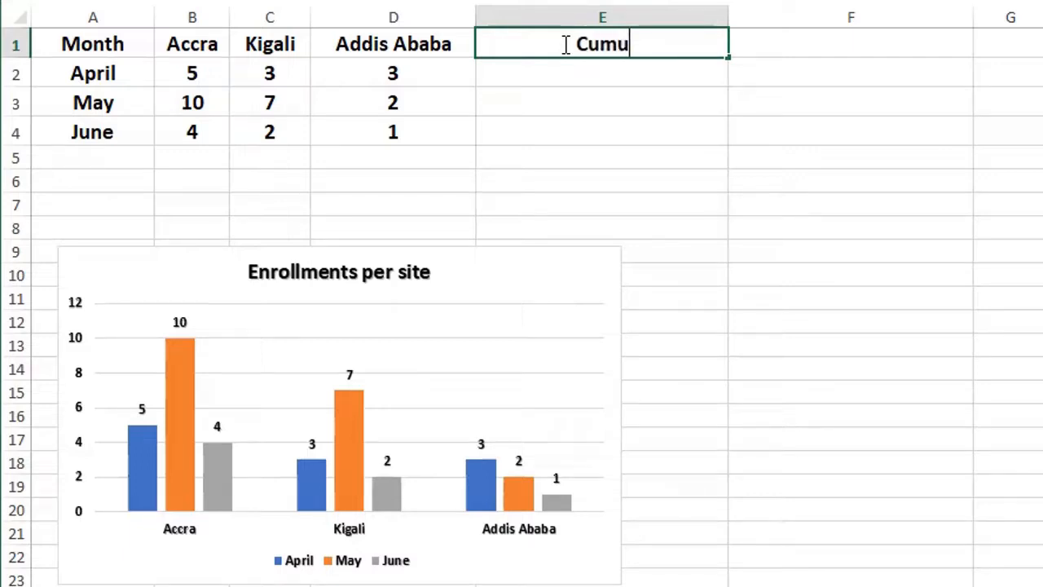
{"action": "type", "text": "lativ"}
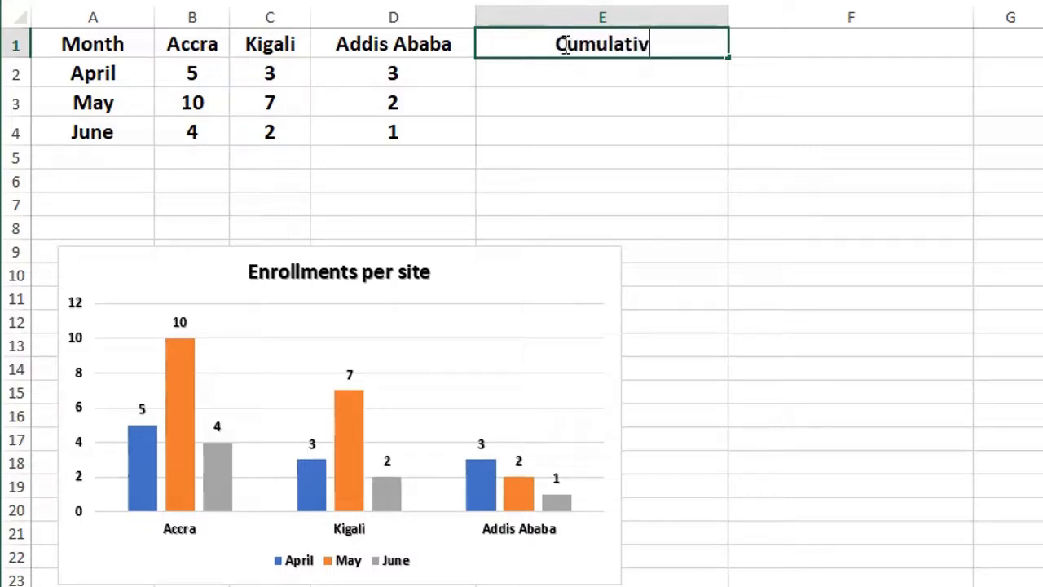
{"action": "type", "text": "e sum"}
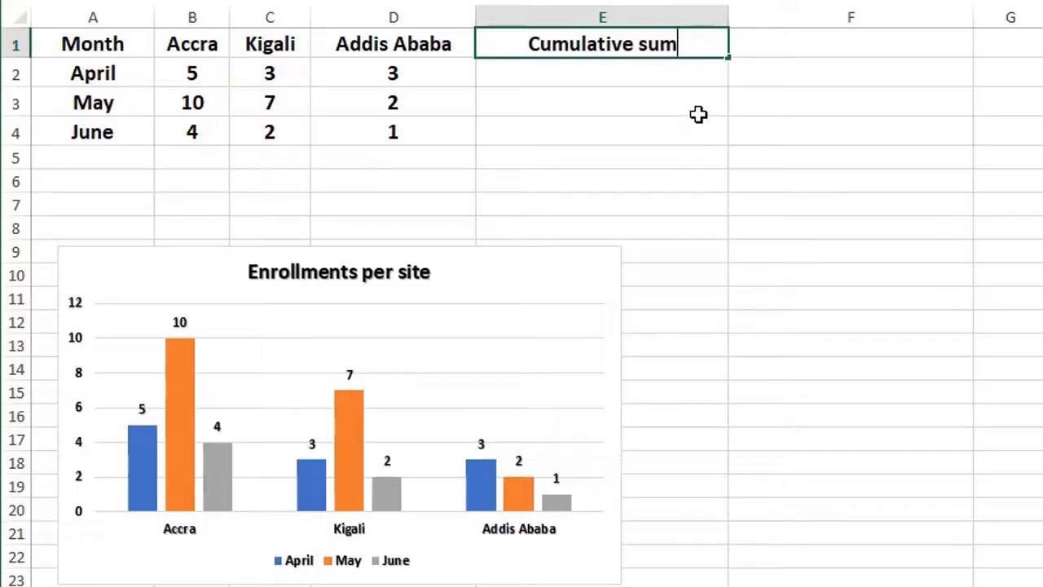
{"action": "left_click", "coordinate": [670, 80]}
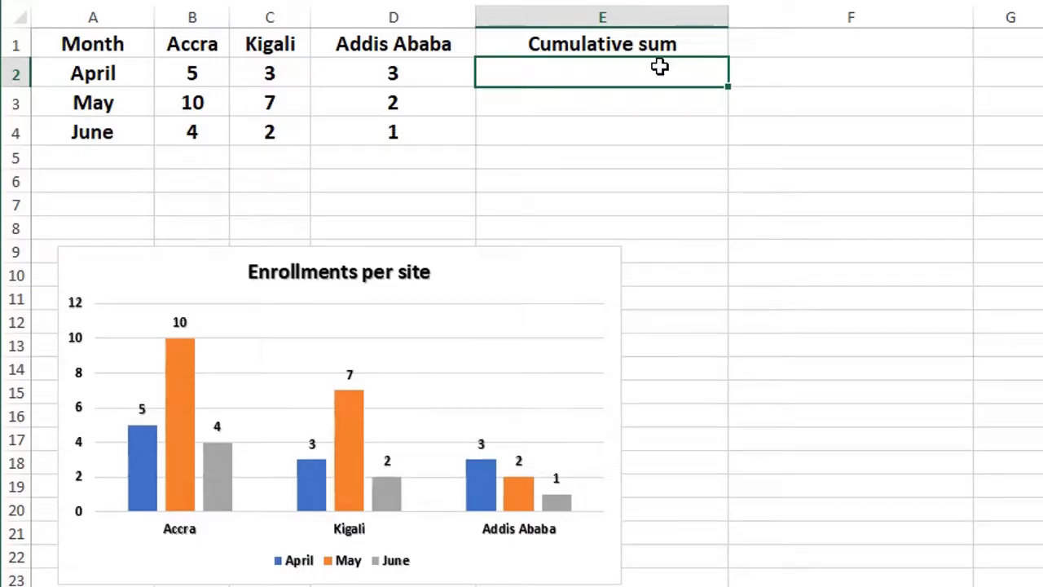
Enter the formula =B2+C2+D2 in cell E2 to add April's enrollments of the three cities
{"action": "double_click", "coordinate": [603, 79]}
{"action": "type", "text": "="}
{"action": "left_click", "coordinate": [210, 74]}
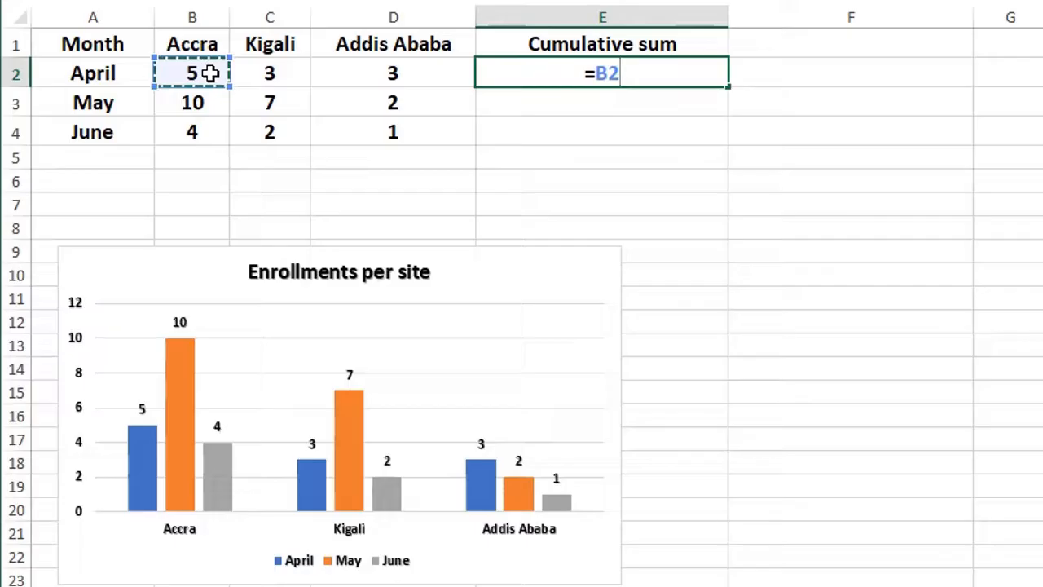
{"action": "type", "text": "+"}
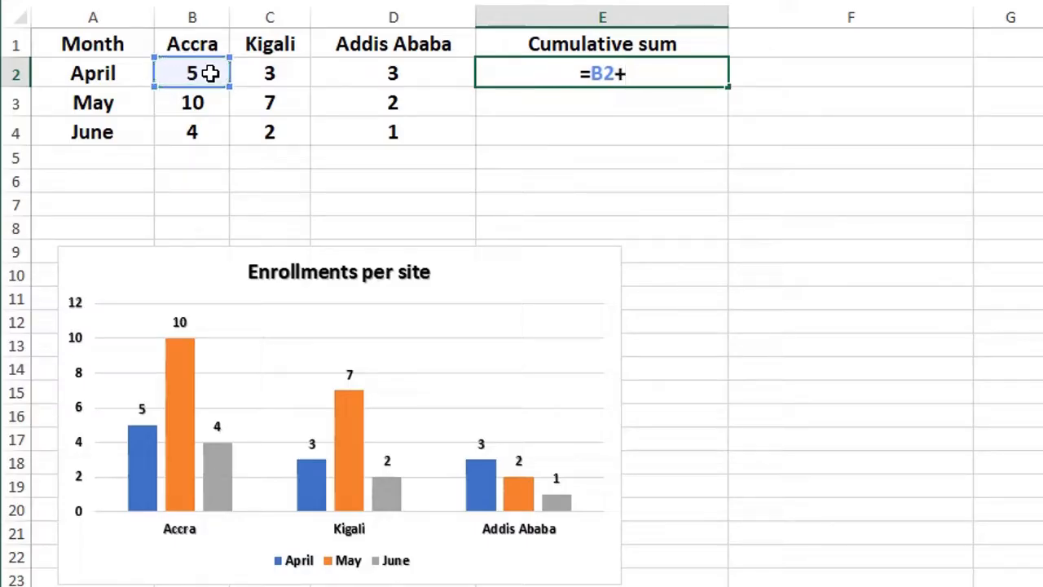
{"action": "left_click", "coordinate": [279, 75]}
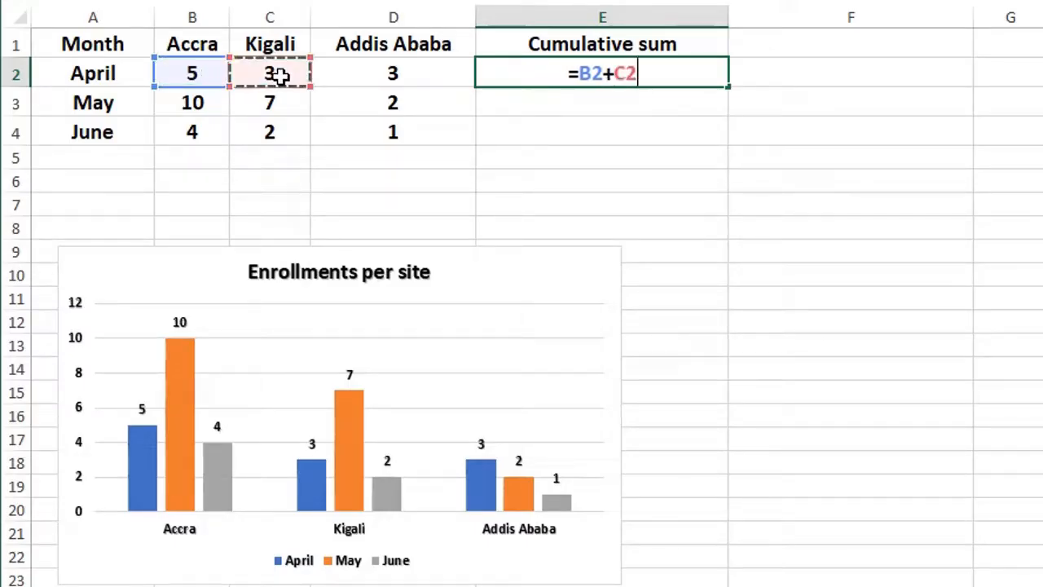
{"action": "type", "text": "+"}
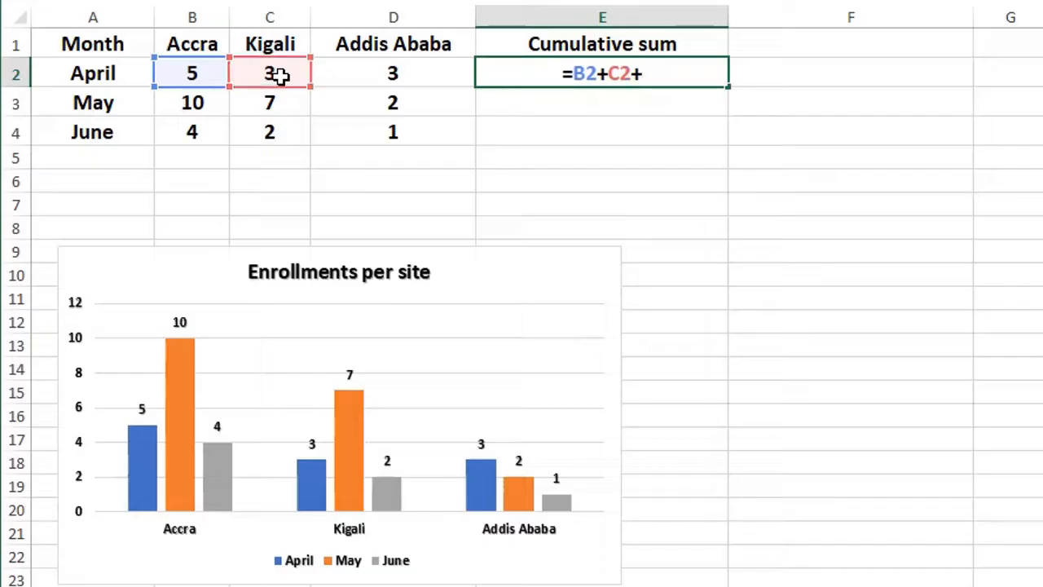
{"action": "left_click", "coordinate": [391, 73]}
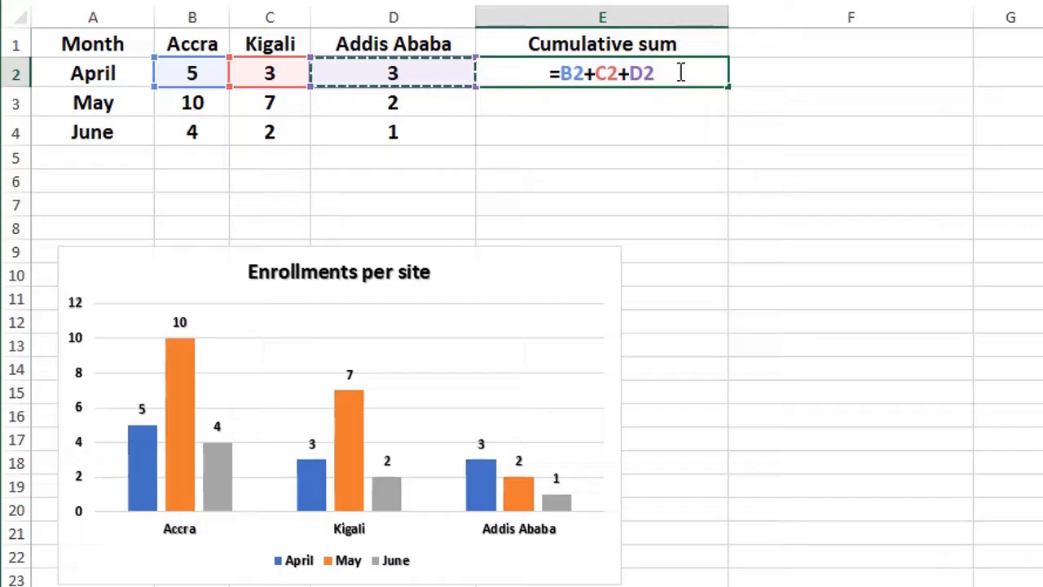
{"action": "key", "text": "Return"}
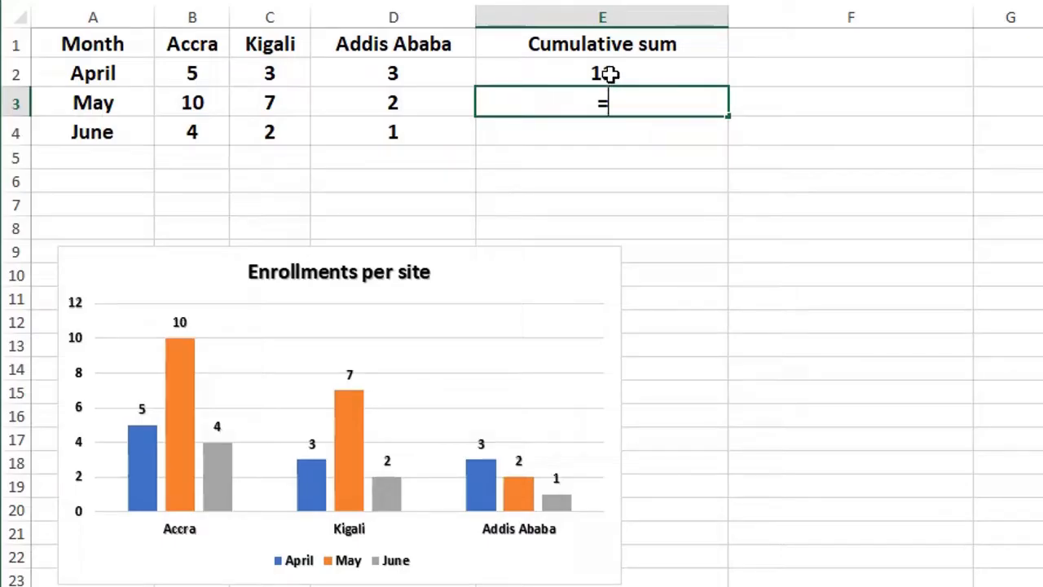
Enter the formula =E2+B3+C3+D3 in cell E3 to add May's enrollments to April's cumulative sum
{"action": "left_click", "coordinate": [610, 73]}
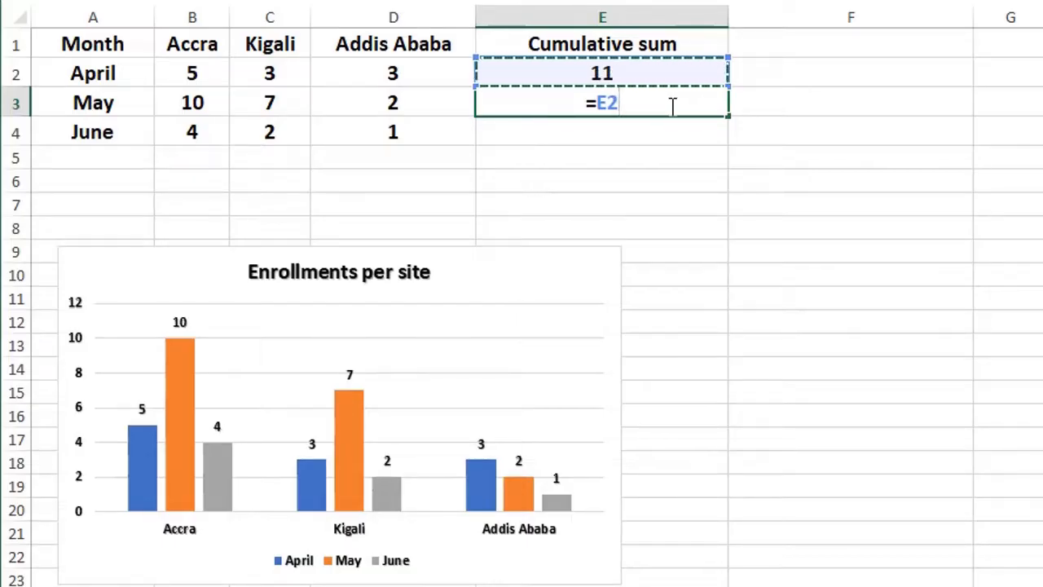
{"action": "type", "text": "+"}
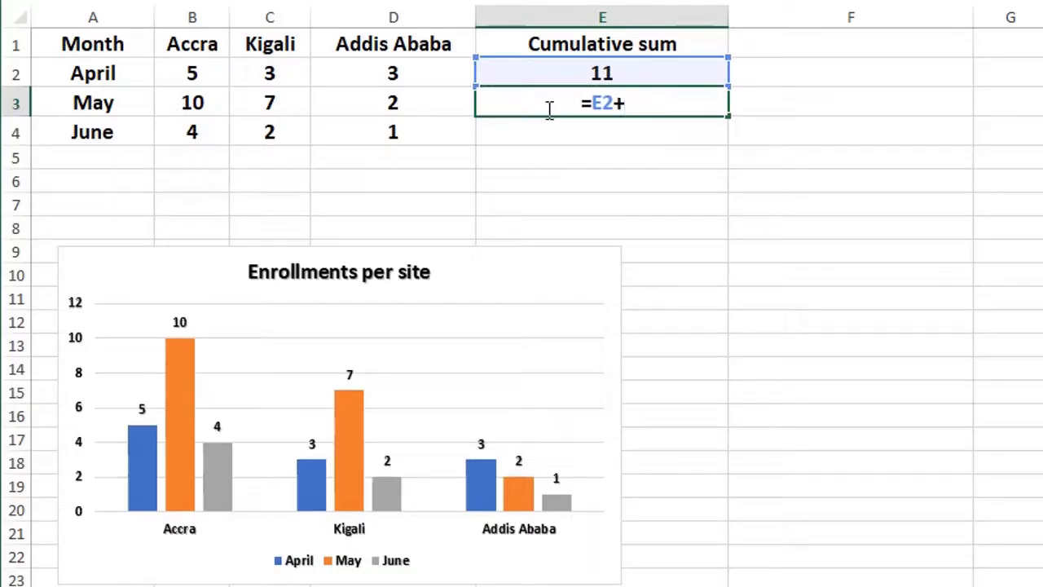
{"action": "left_click", "coordinate": [200, 102]}
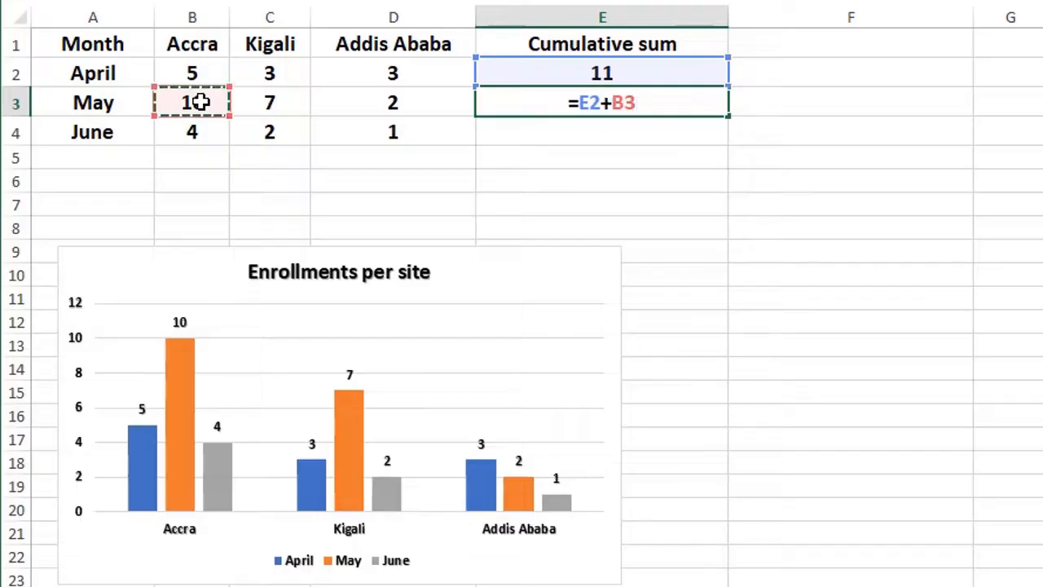
{"action": "type", "text": "+"}
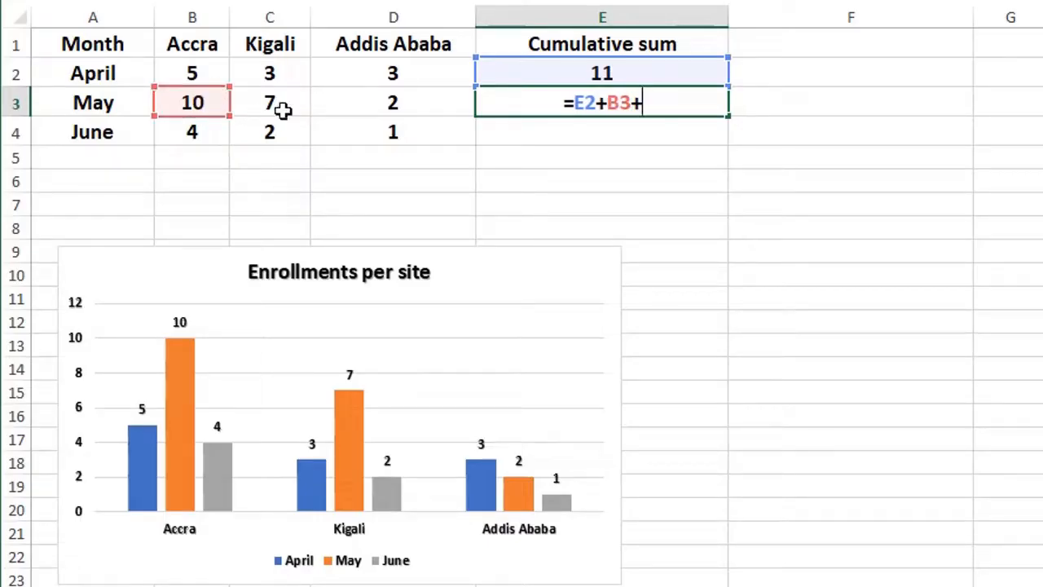
{"action": "left_click", "coordinate": [284, 111]}
{"action": "type", "text": "+"}
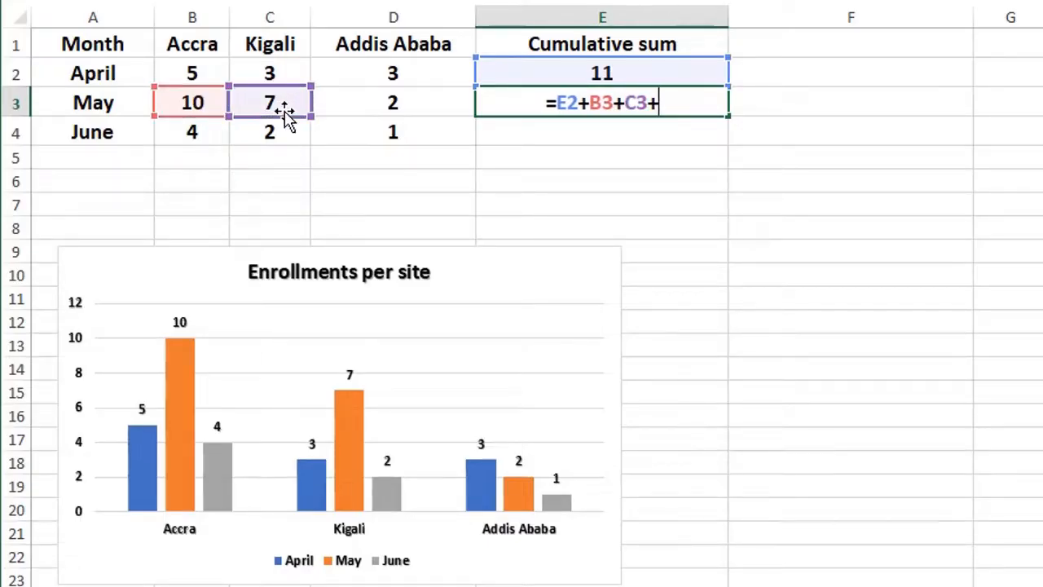
{"action": "left_click", "coordinate": [388, 100]}
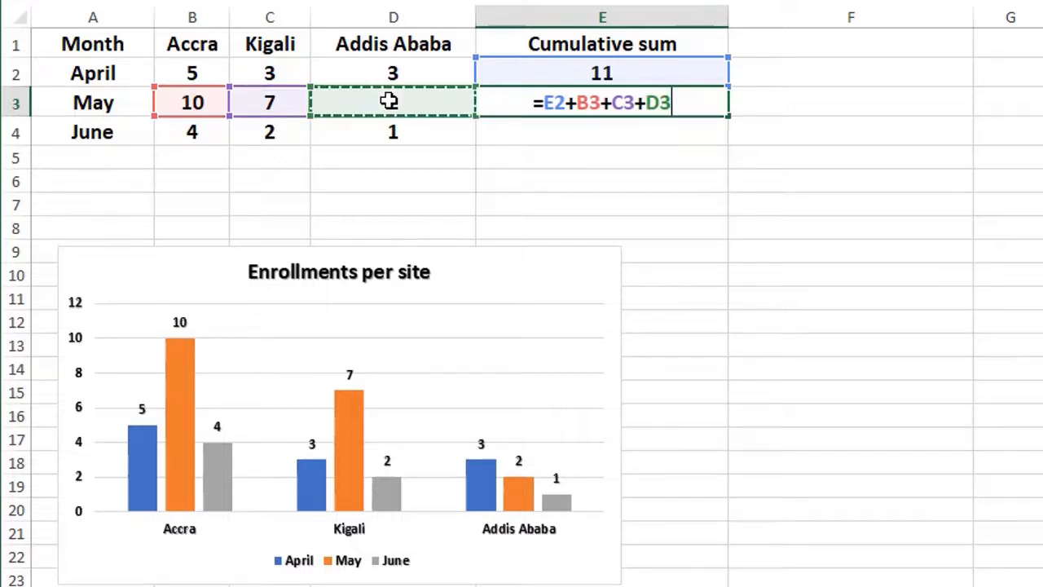
{"action": "key", "text": "Return"}
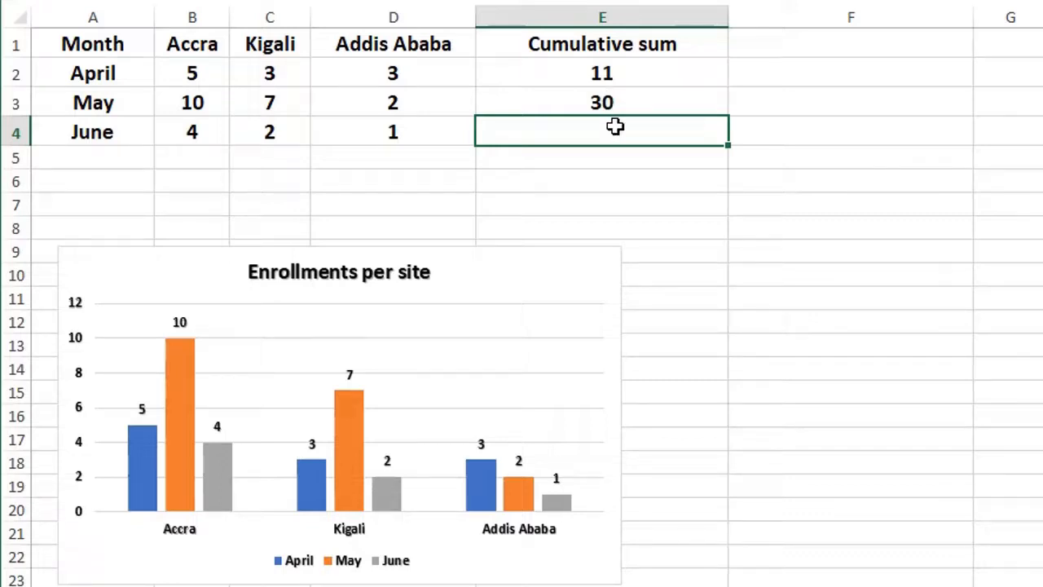
Enter the formula =E3+B4+C4+D4 in cell E4 to add June's enrollments to May's cumulative sum
{"action": "type", "text": "="}
{"action": "left_click", "coordinate": [621, 103]}
{"action": "type", "text": "+"}
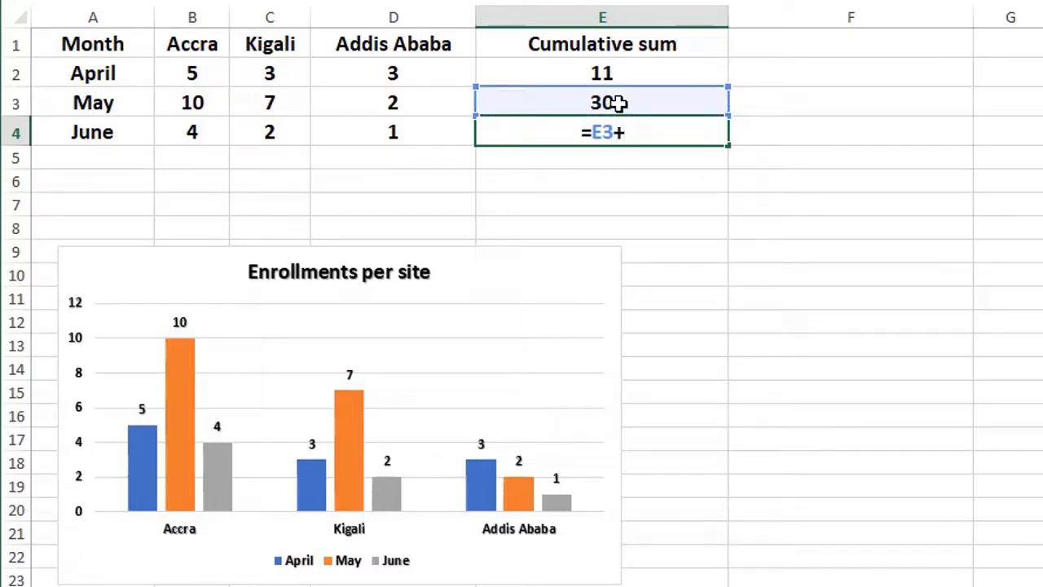
{"action": "left_click", "coordinate": [210, 137]}
{"action": "type", "text": "+"}
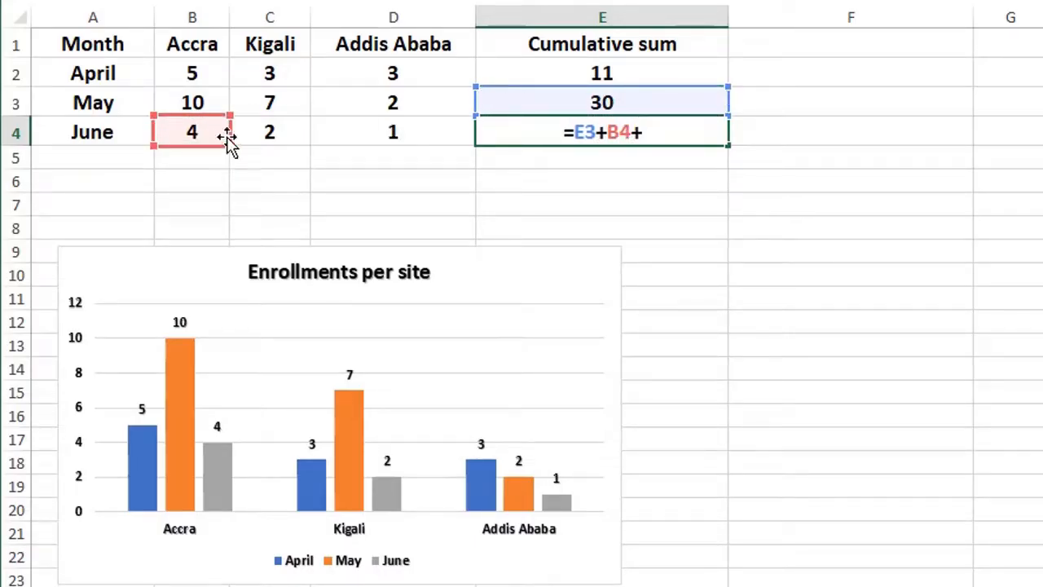
{"action": "left_click", "coordinate": [279, 137]}
{"action": "type", "text": "+"}
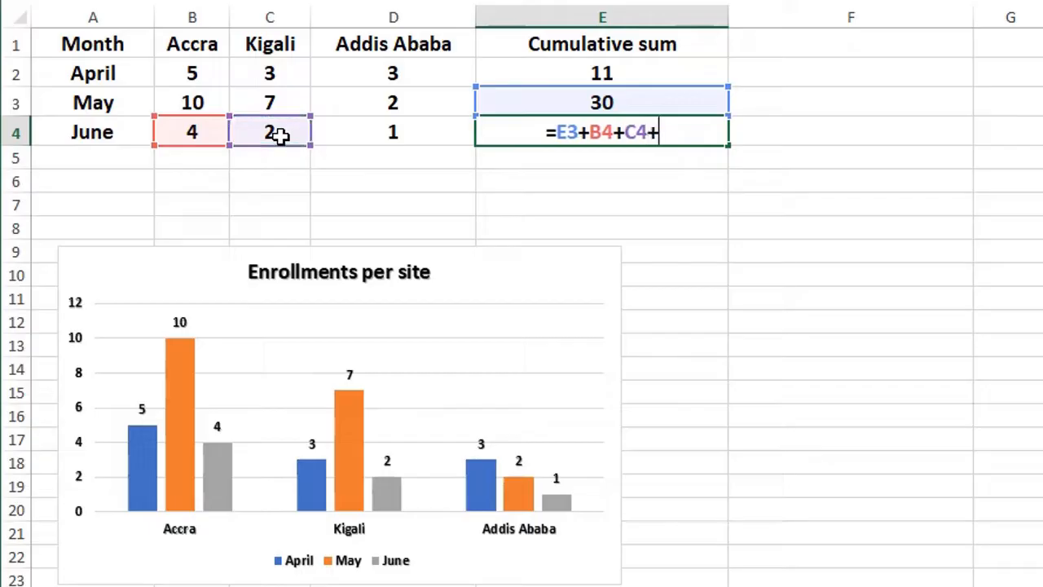
{"action": "left_click", "coordinate": [401, 131]}
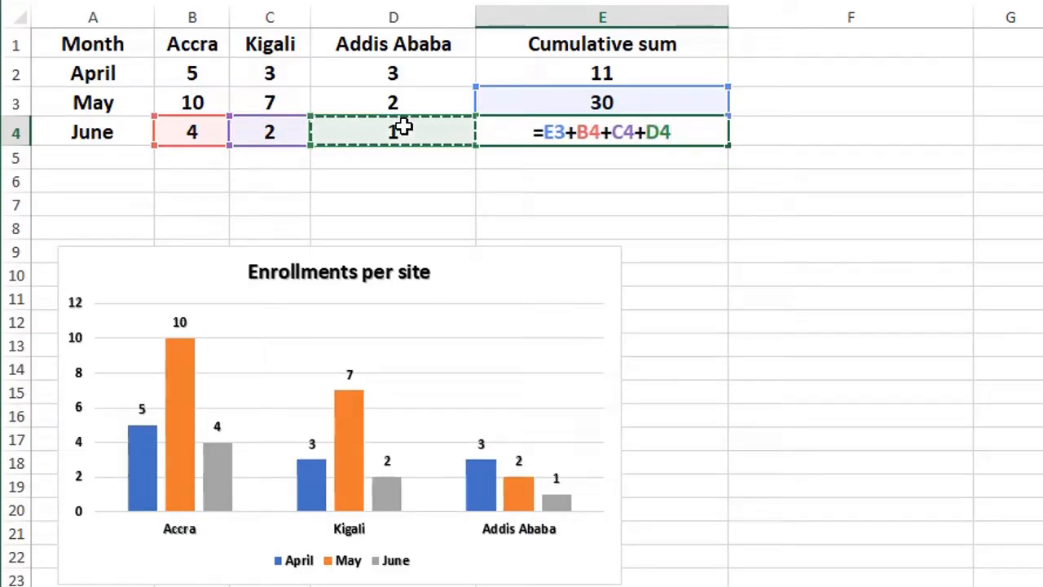
{"action": "key", "text": "Return"}
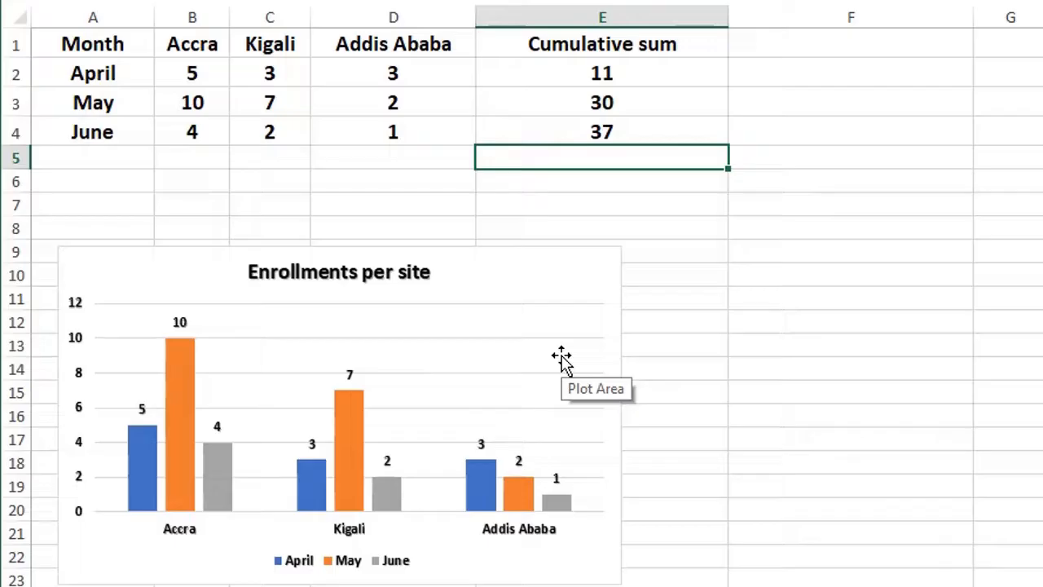
{"action": "left_click", "coordinate": [552, 272]}
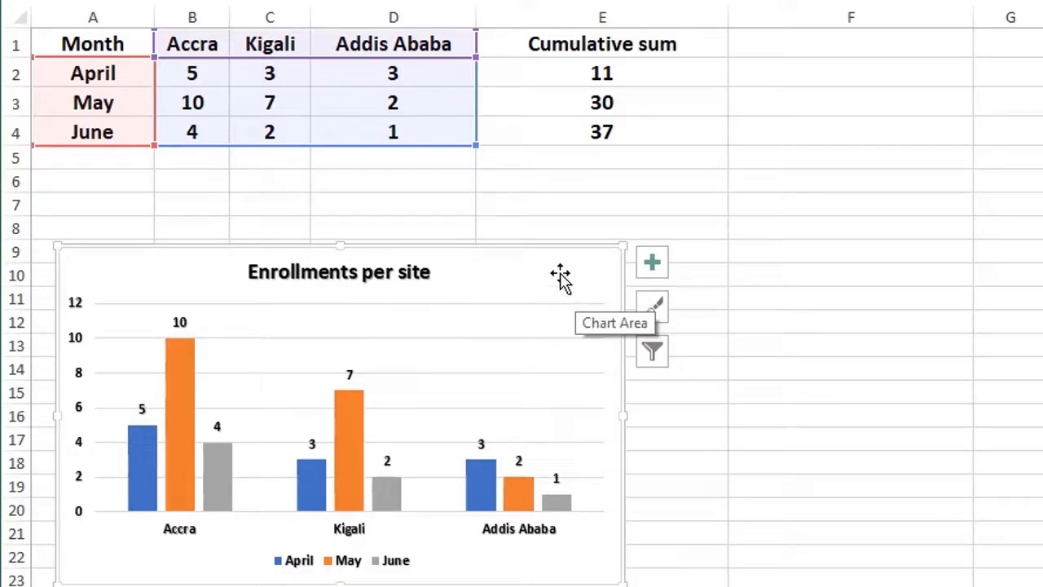
{"action": "left_click", "coordinate": [731, 141]}
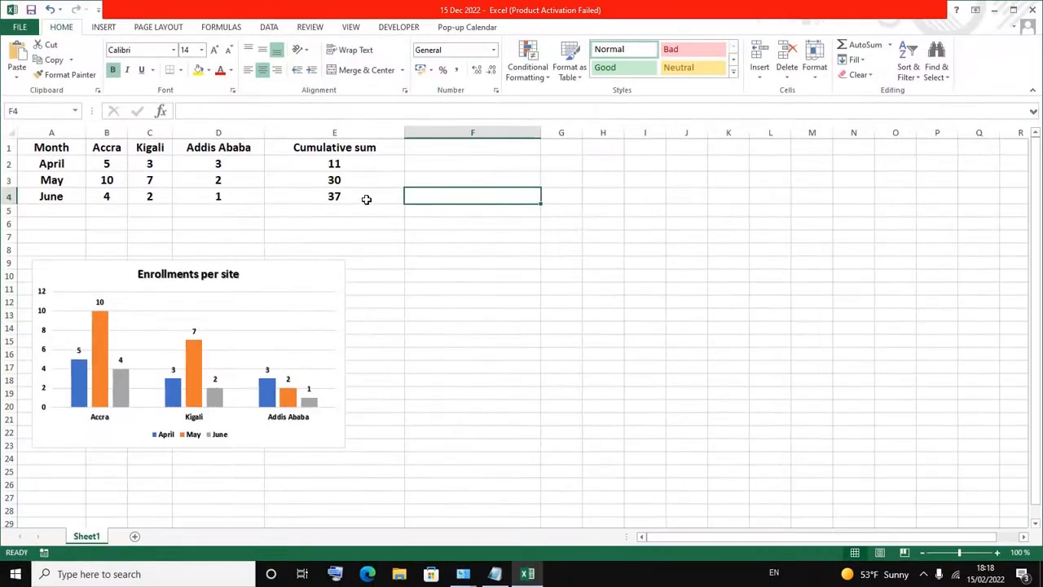
{"action": "left_click", "coordinate": [660, 136]}
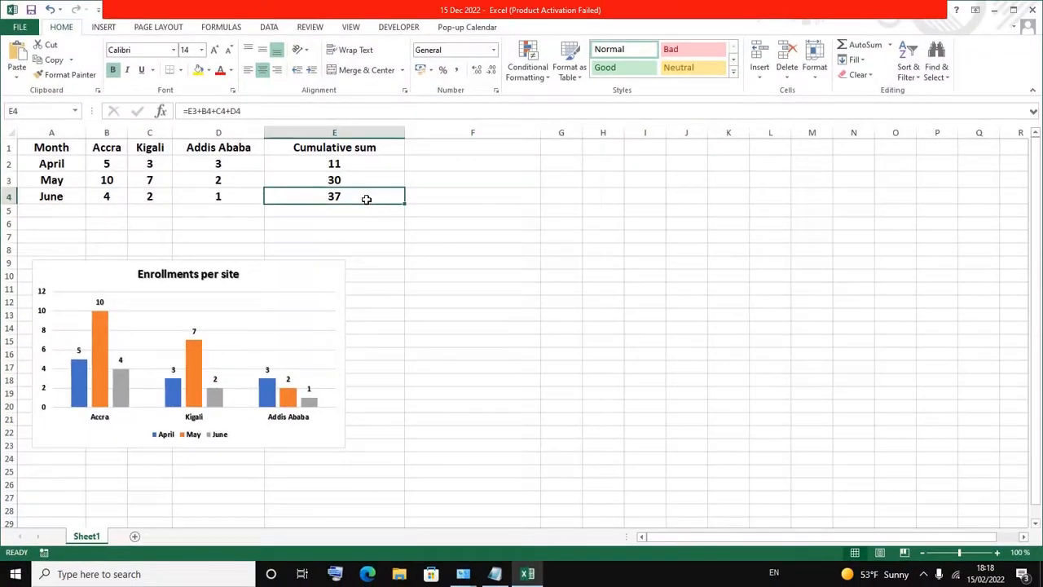
{"action": "left_click", "coordinate": [303, 278]}
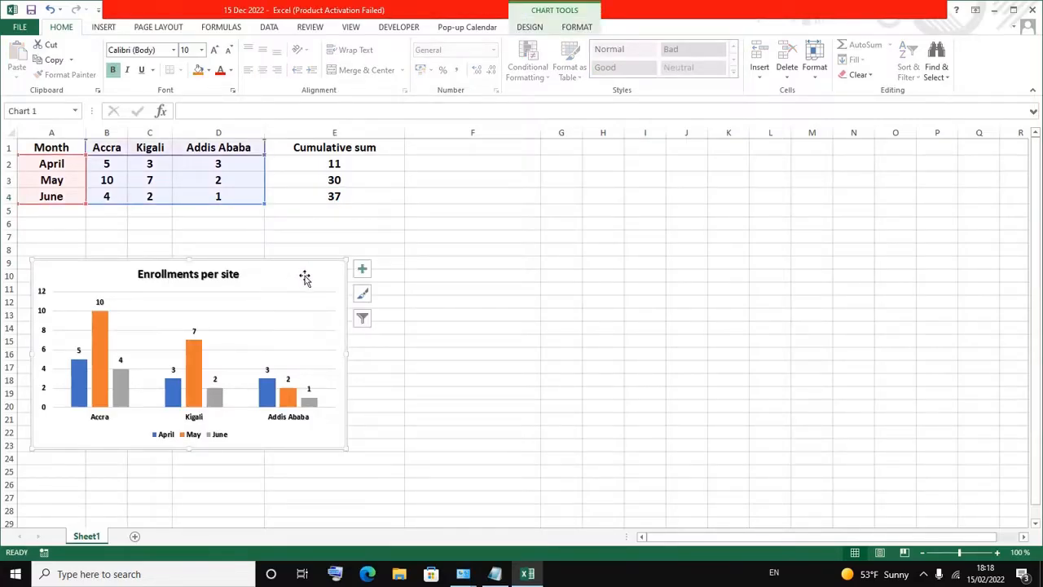
{"action": "left_click", "coordinate": [462, 248]}
{"action": "left_click", "coordinate": [371, 197]}
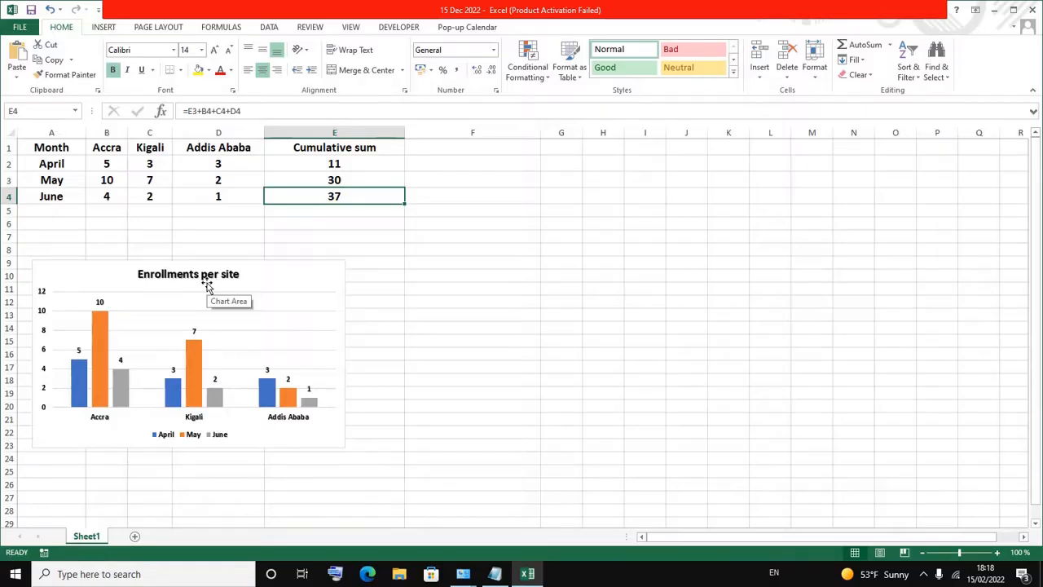
{"action": "left_click", "coordinate": [399, 226]}
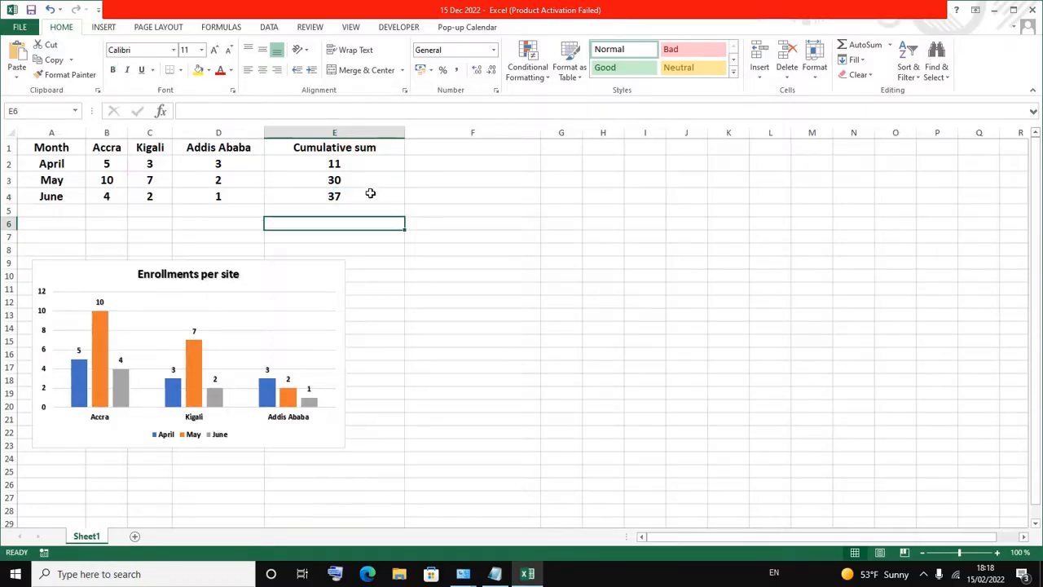
Insert a 2-D clustered column chart from the whole table A1:E4, including the cumulative sum column
{"action": "left_click", "coordinate": [375, 200]}
{"action": "left_click_drag", "start_coordinate": [375, 200], "coordinate": [141, 164]}
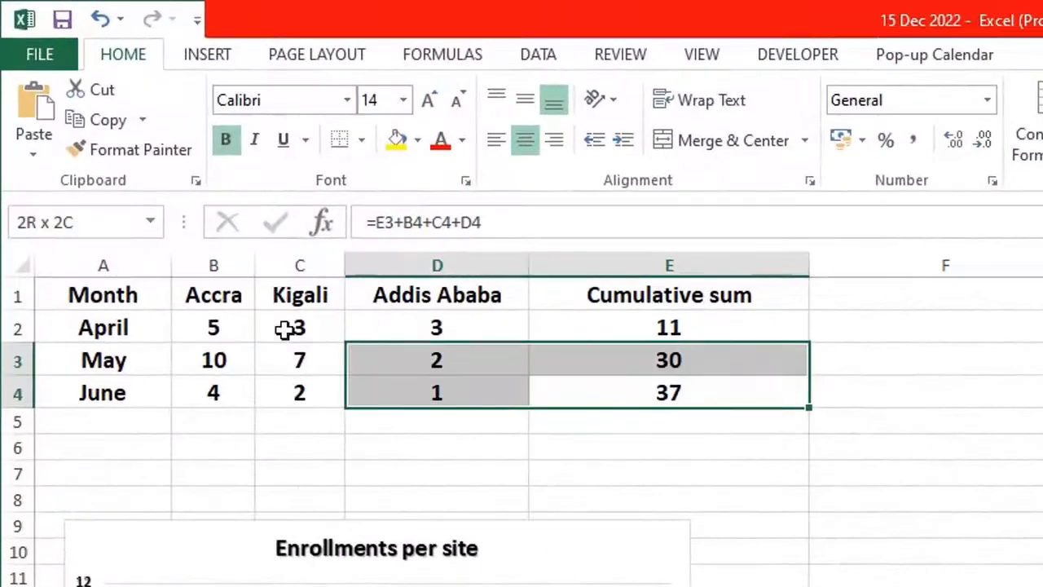
{"action": "left_click_drag", "start_coordinate": [284, 328], "coordinate": [77, 298]}
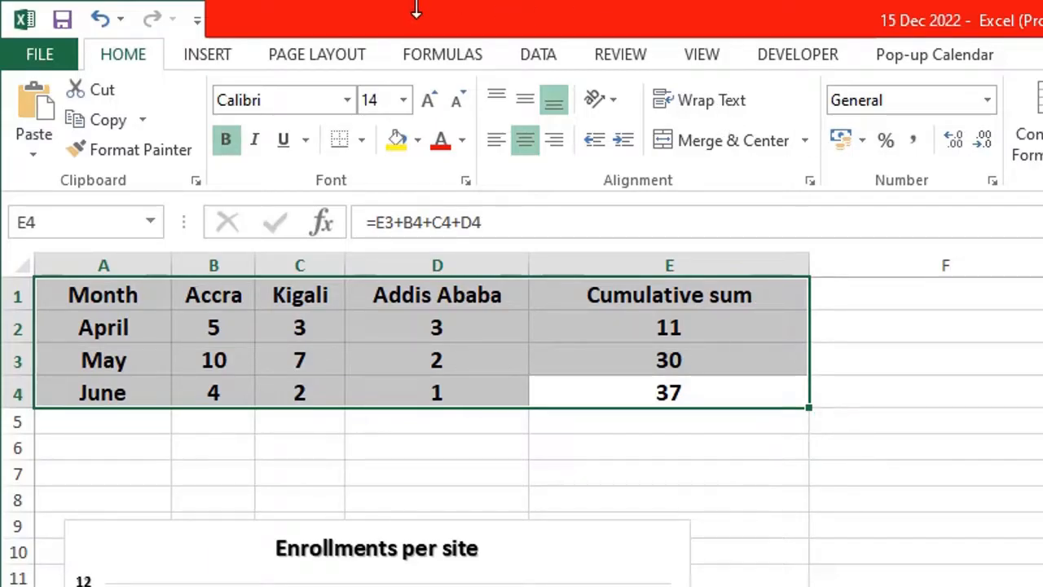
{"action": "left_click", "coordinate": [211, 57]}
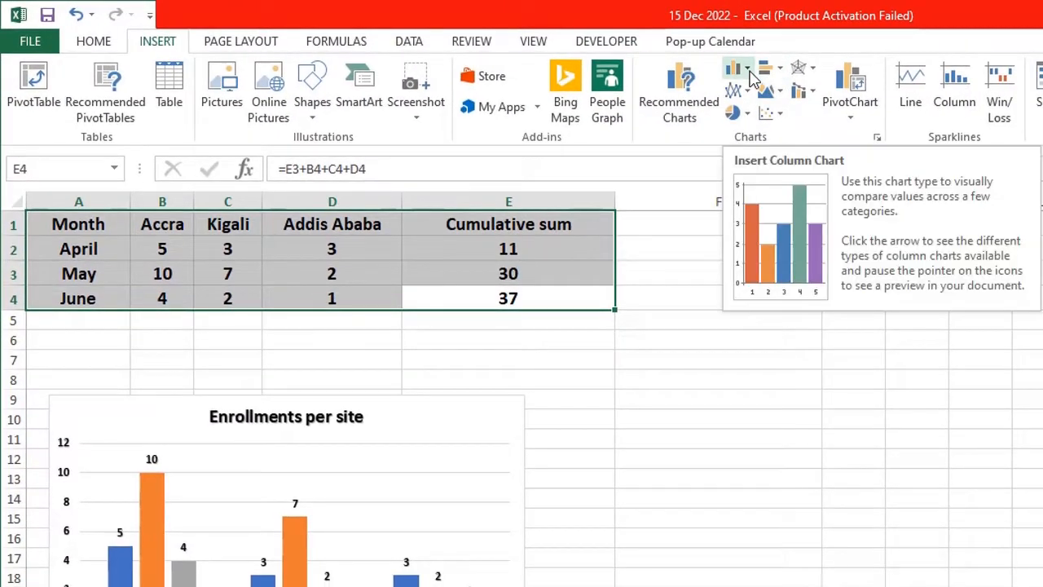
{"action": "left_click", "coordinate": [748, 72]}
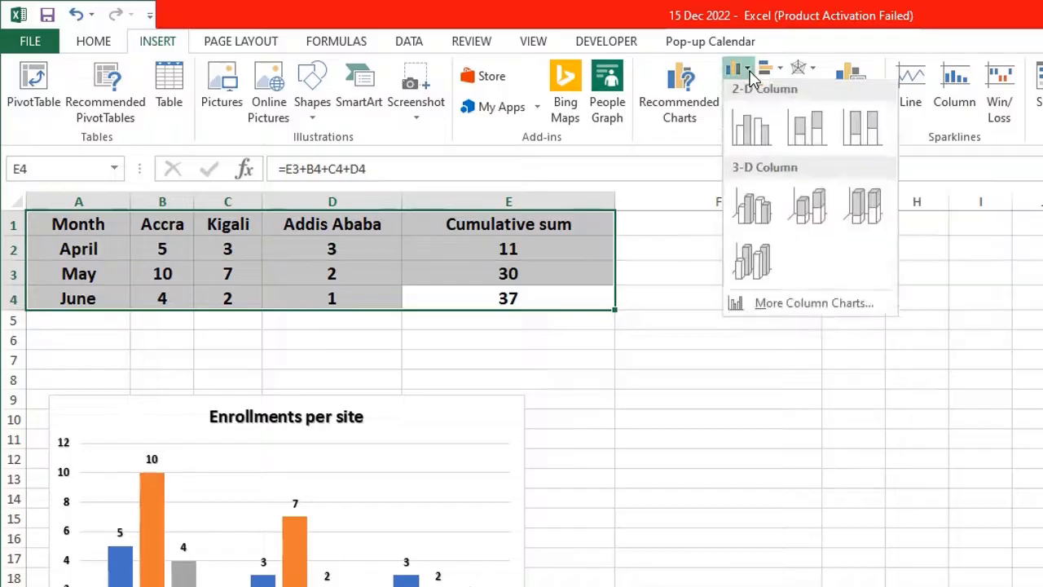
{"action": "left_click", "coordinate": [751, 135]}
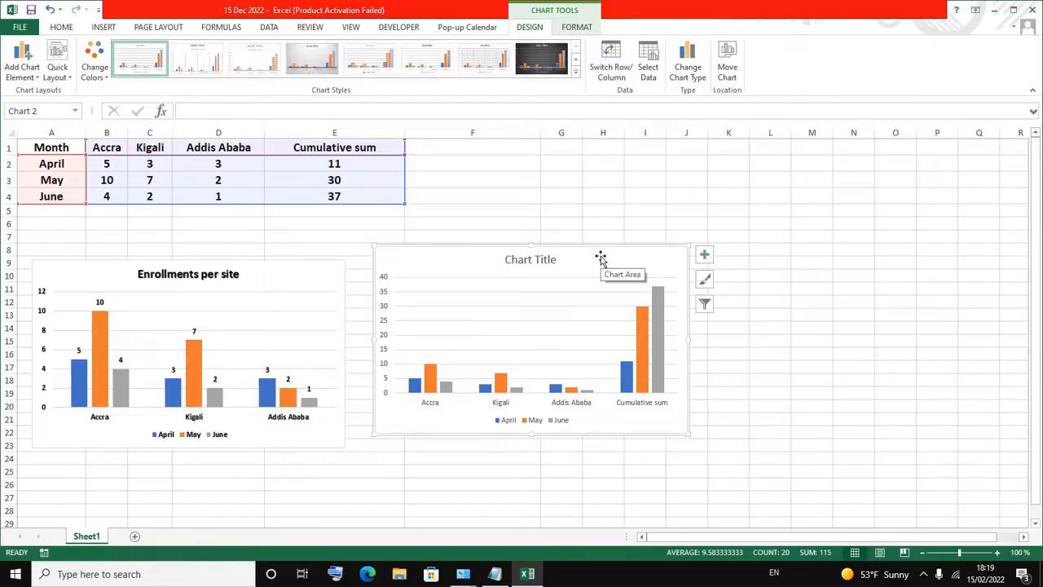
Change the title of the new cumulative sum chart to "Enrollment progress"
{"action": "left_click", "coordinate": [551, 260]}
{"action": "left_click", "coordinate": [496, 221]}
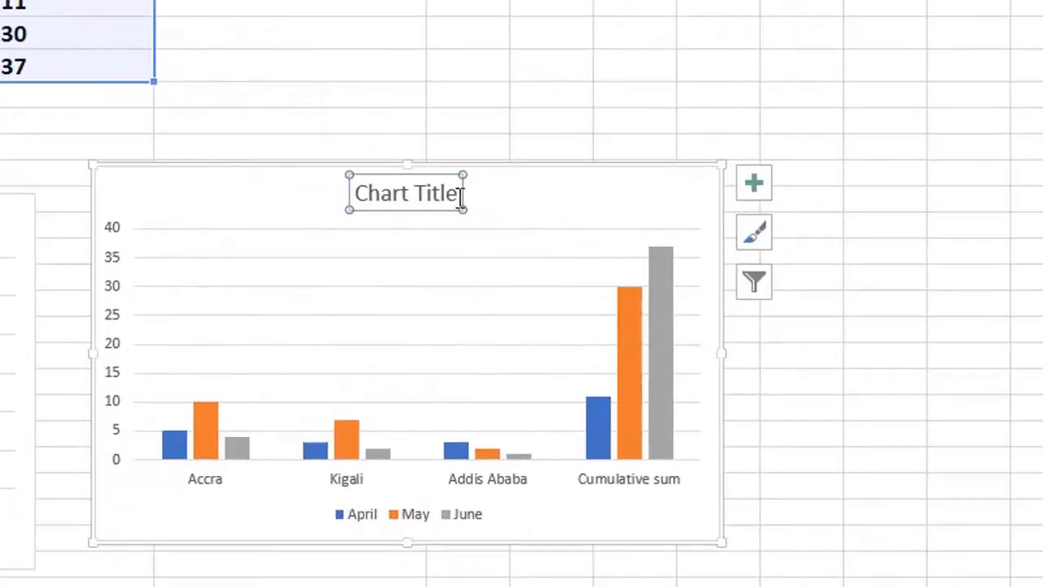
{"action": "left_click_drag", "start_coordinate": [502, 220], "coordinate": [443, 222]}
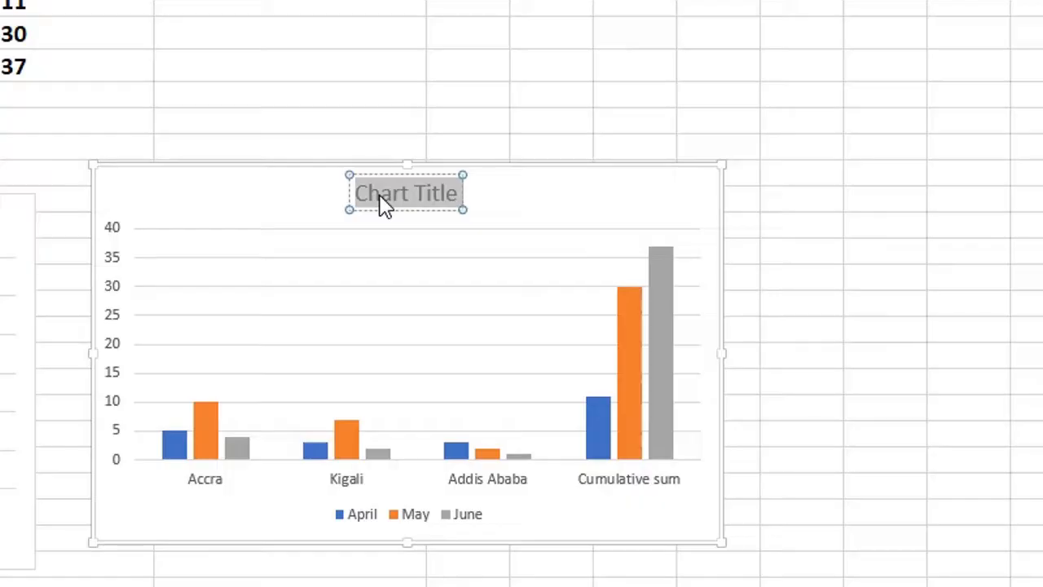
{"action": "type", "text": "E"}
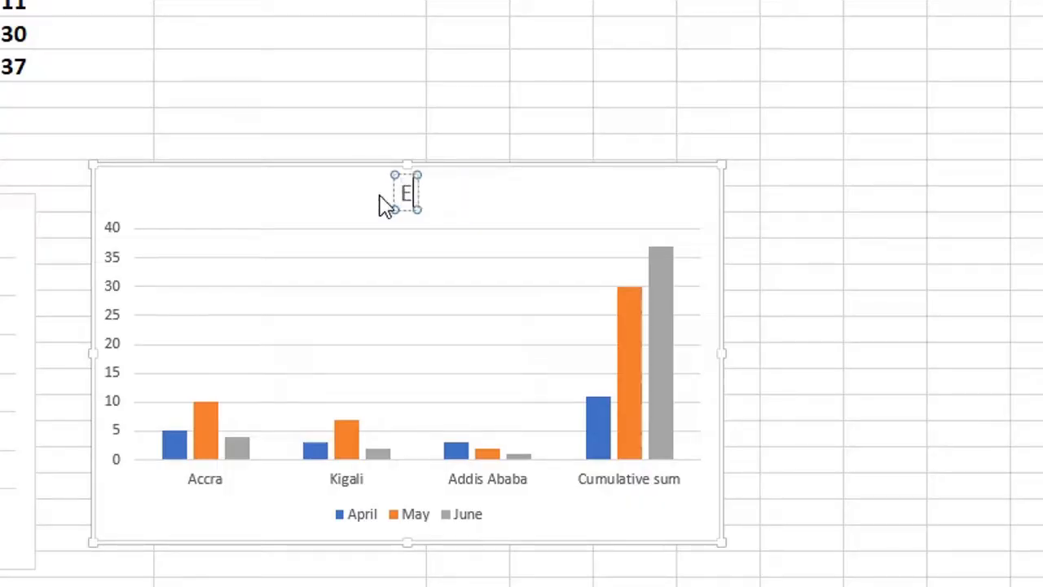
{"action": "type", "text": "nroll"}
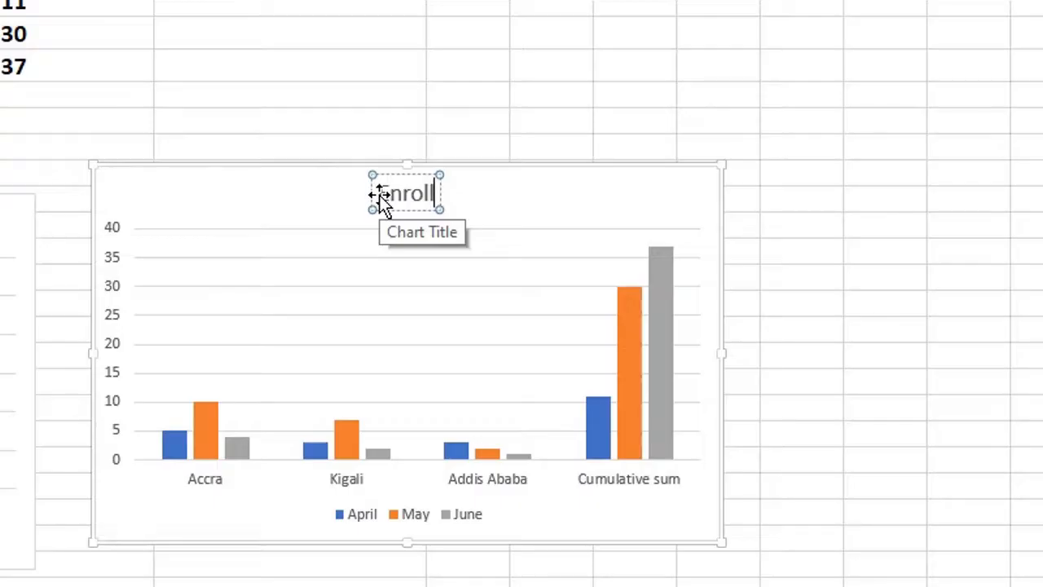
{"action": "type", "text": "ment"}
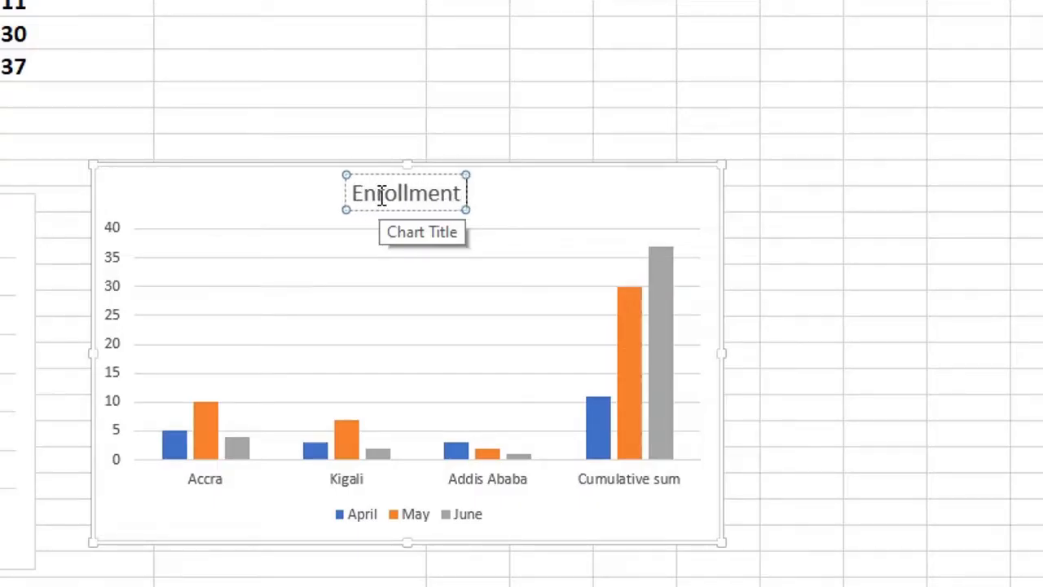
{"action": "type", "text": " progress"}
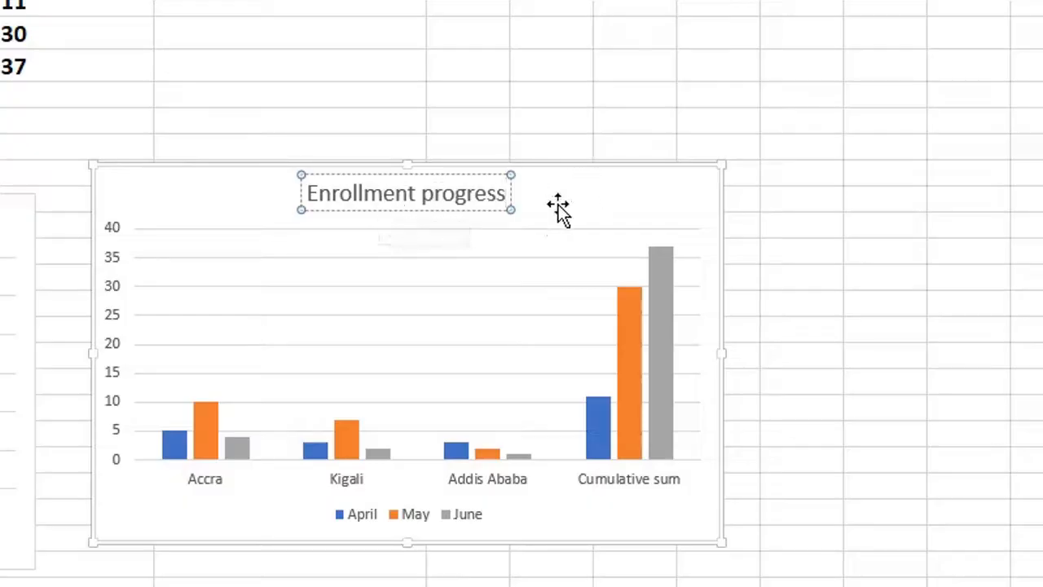
{"action": "left_click", "coordinate": [668, 190]}
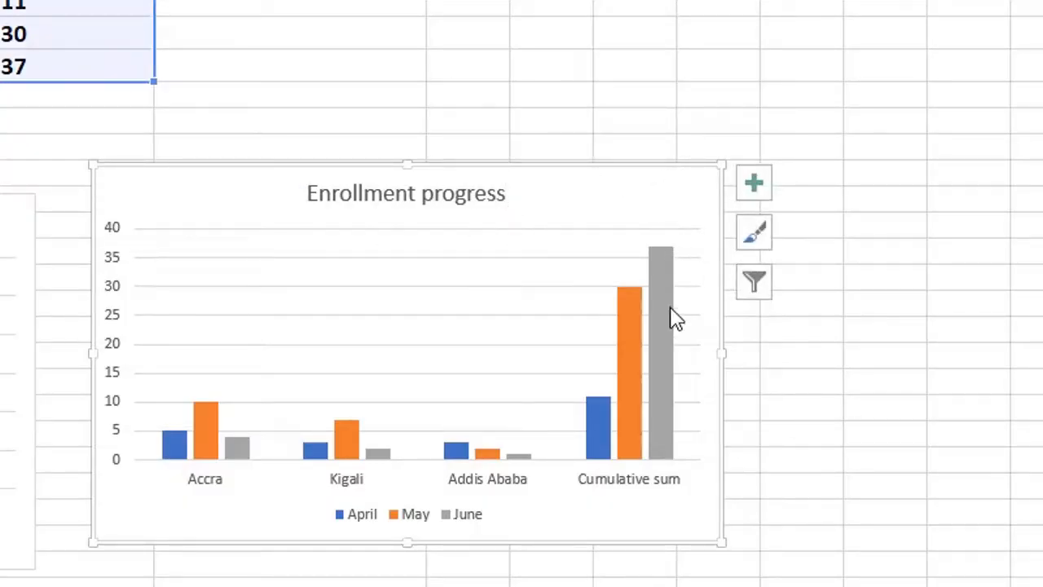
Add data labels to the bars of the Enrollment progress chart
{"action": "mouse_move", "coordinate": [675, 317]}
{"action": "left_click", "coordinate": [756, 188]}
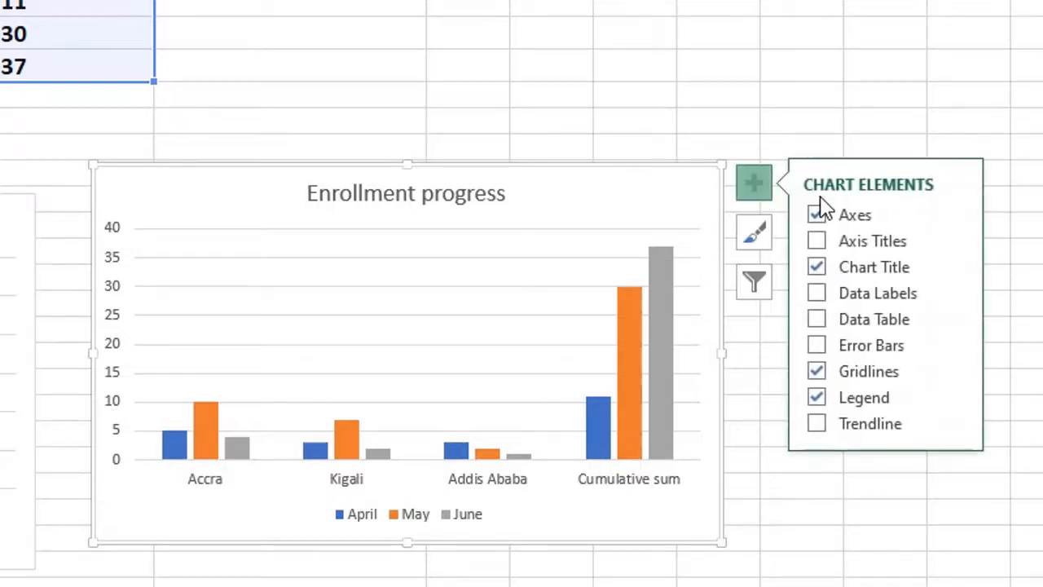
{"action": "left_click", "coordinate": [816, 319]}
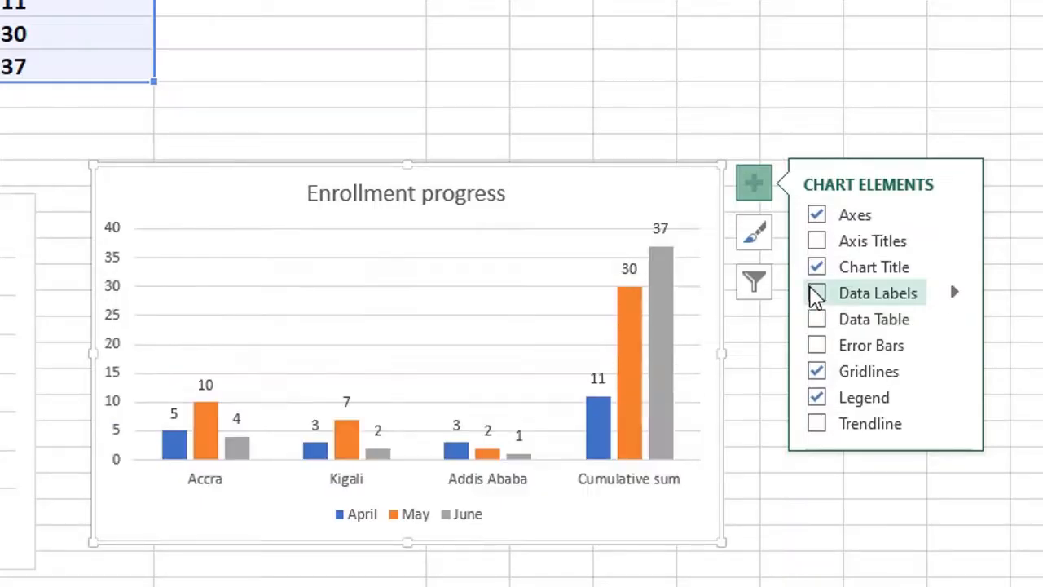
{"action": "left_click", "coordinate": [816, 295]}
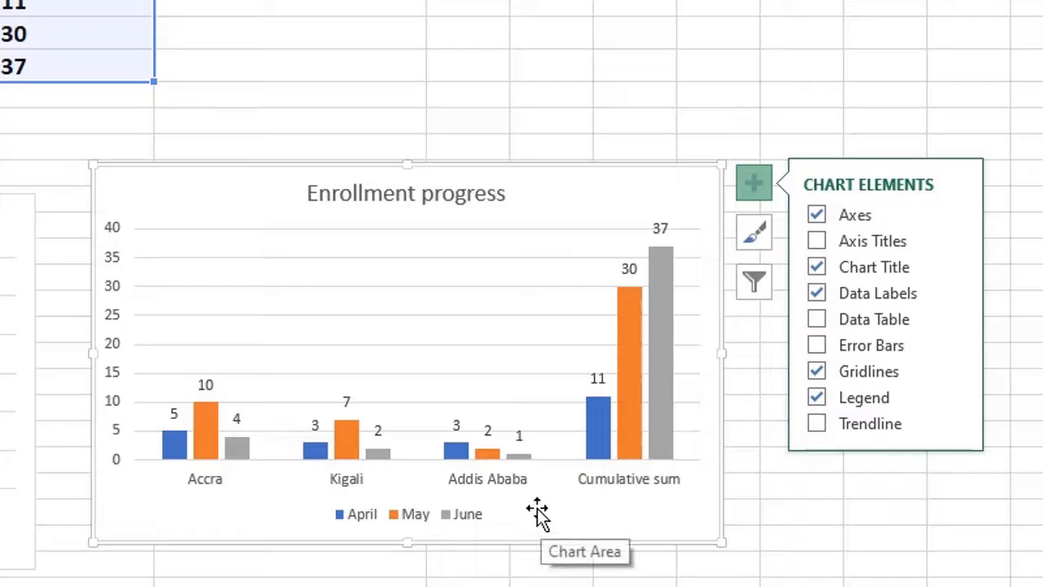
Switch the rows and columns of the Enrollment progress chart's data so the months form the horizontal axis categories
{"action": "right_click", "coordinate": [697, 187]}
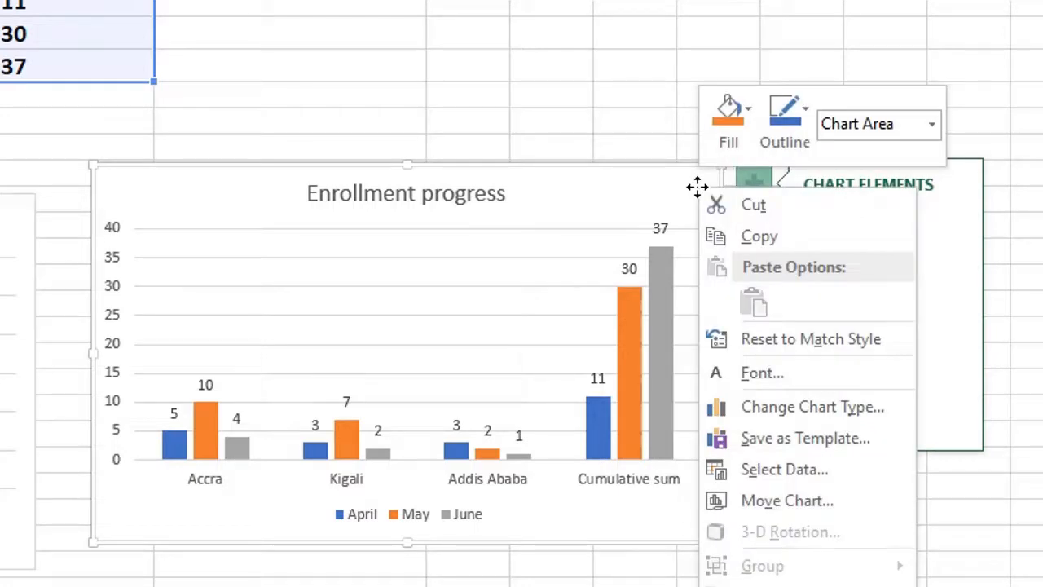
{"action": "left_click", "coordinate": [782, 482]}
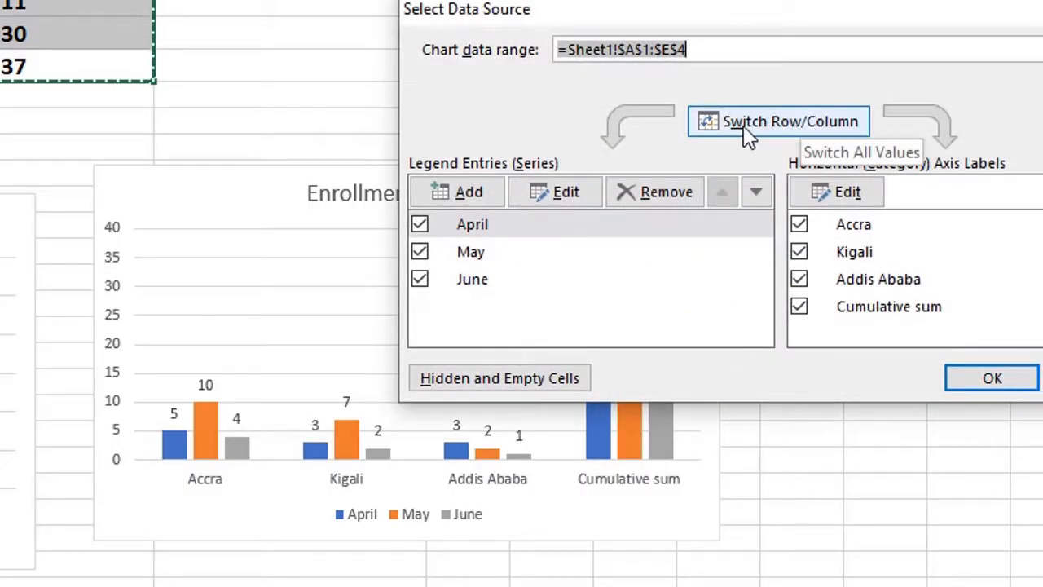
{"action": "left_click", "coordinate": [814, 130]}
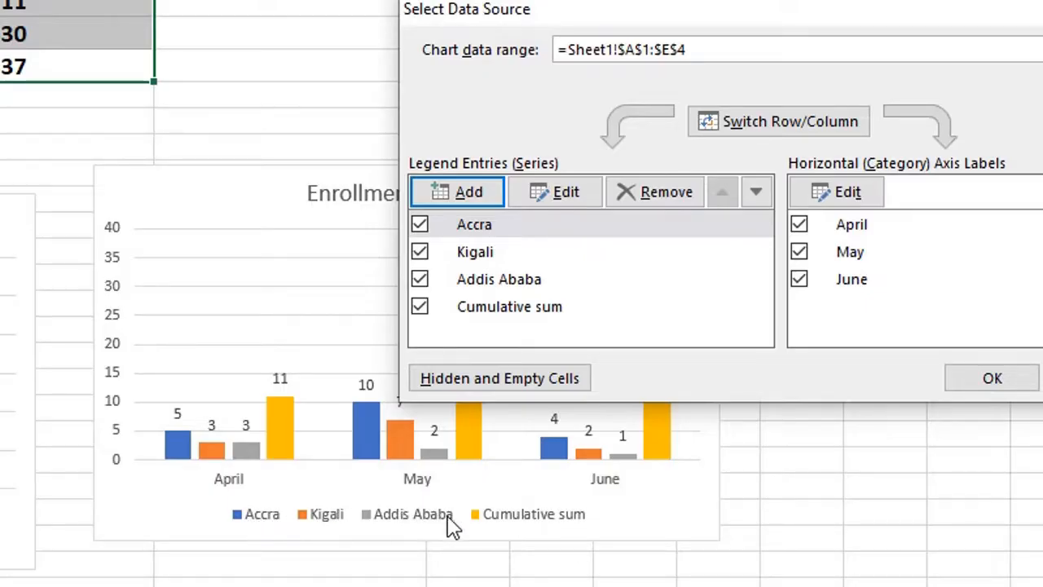
{"action": "left_click", "coordinate": [993, 380]}
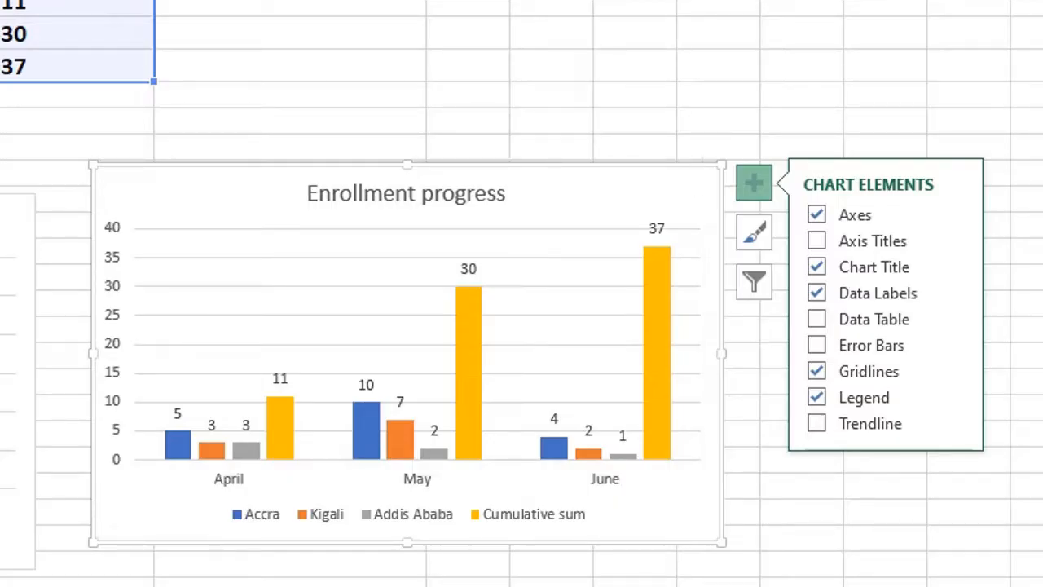
Apply the "Fill - Black, Text 1, Shadow" WordArt style and bold to all text in the Enrollment progress chart
{"action": "mouse_move", "coordinate": [663, 262]}
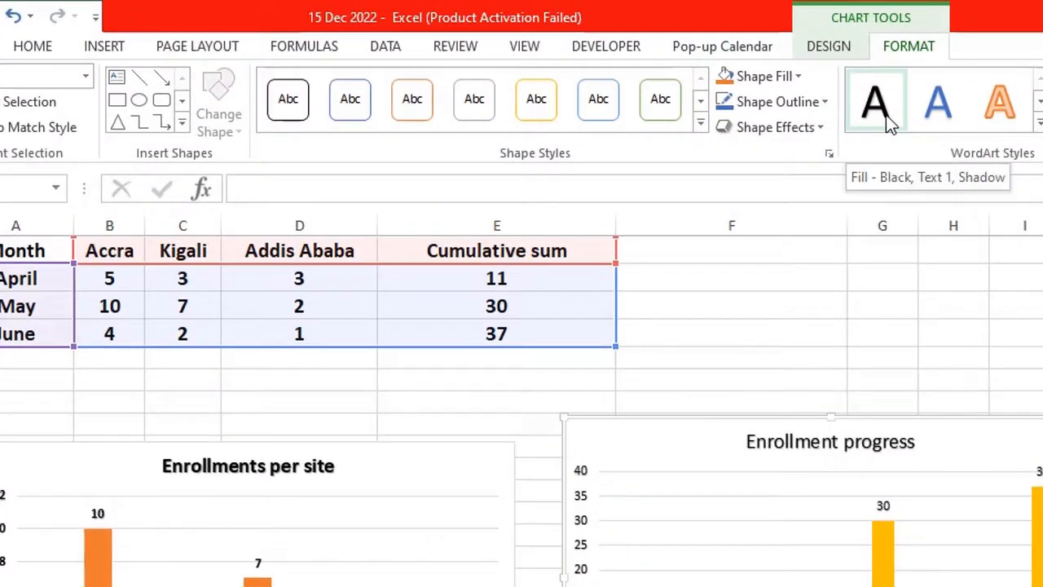
{"action": "left_click", "coordinate": [885, 115]}
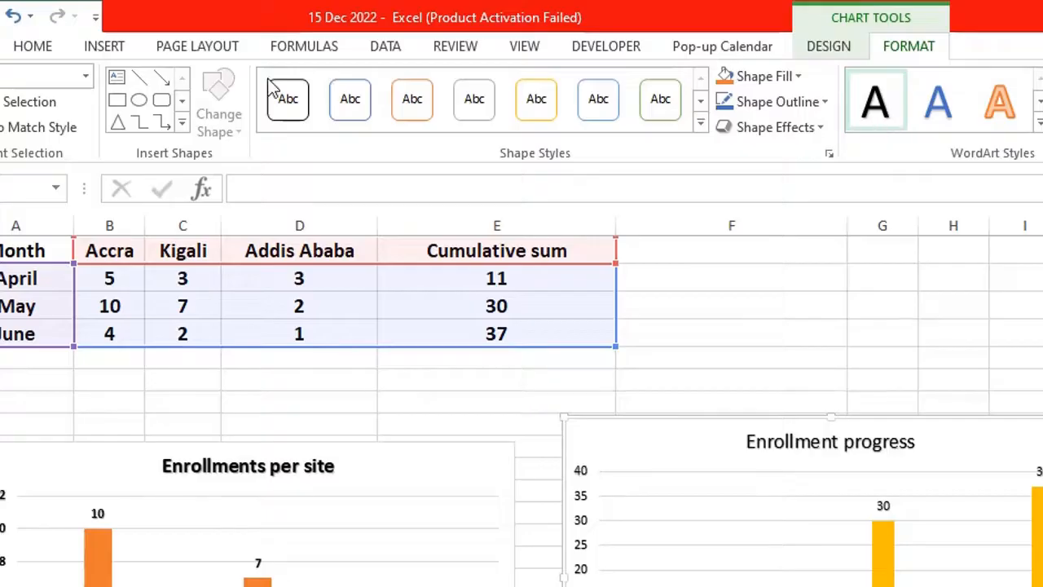
{"action": "left_click", "coordinate": [51, 48]}
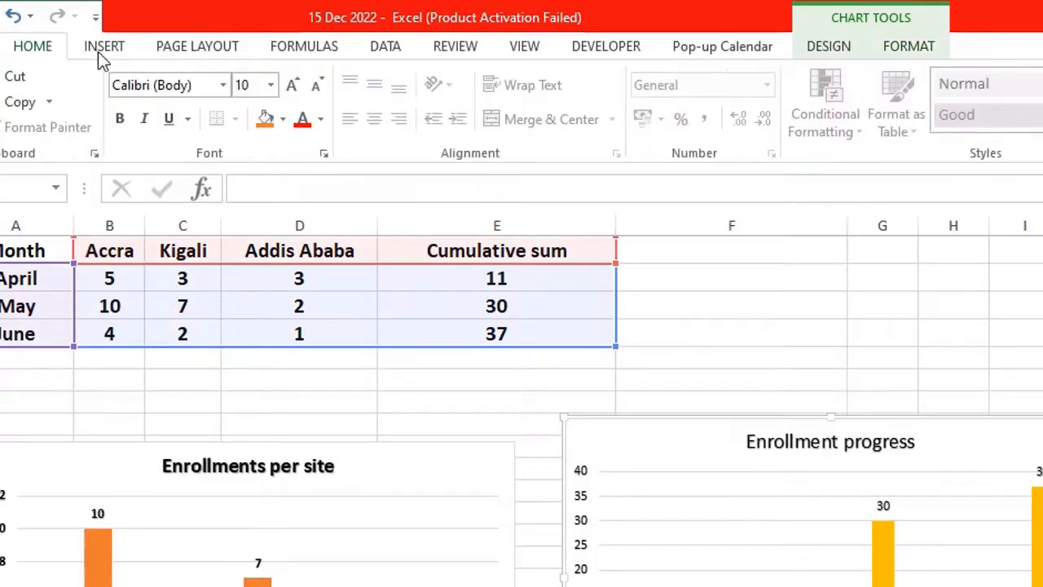
{"action": "left_click", "coordinate": [122, 122]}
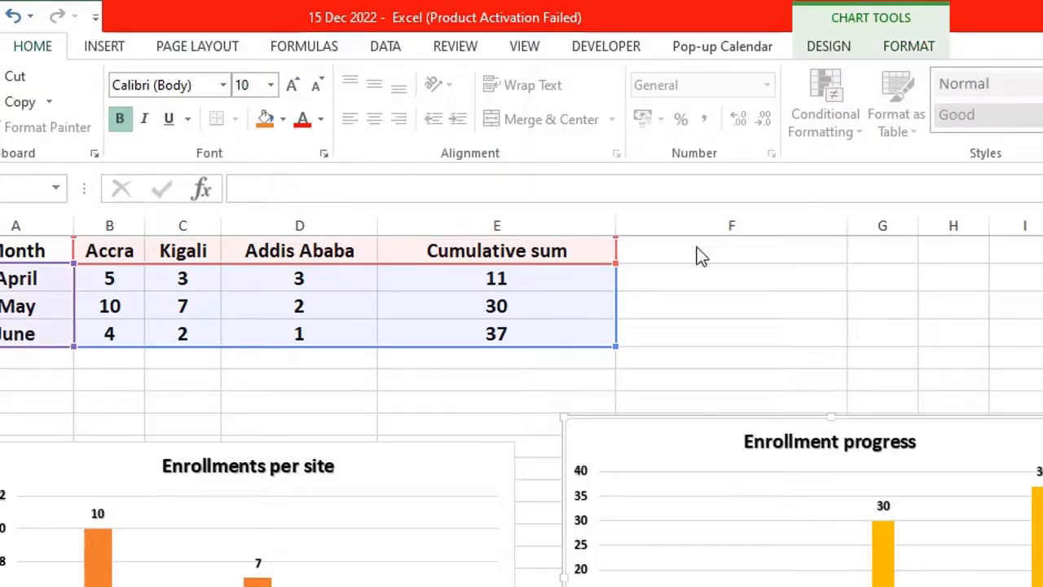
{"action": "left_click", "coordinate": [934, 282]}
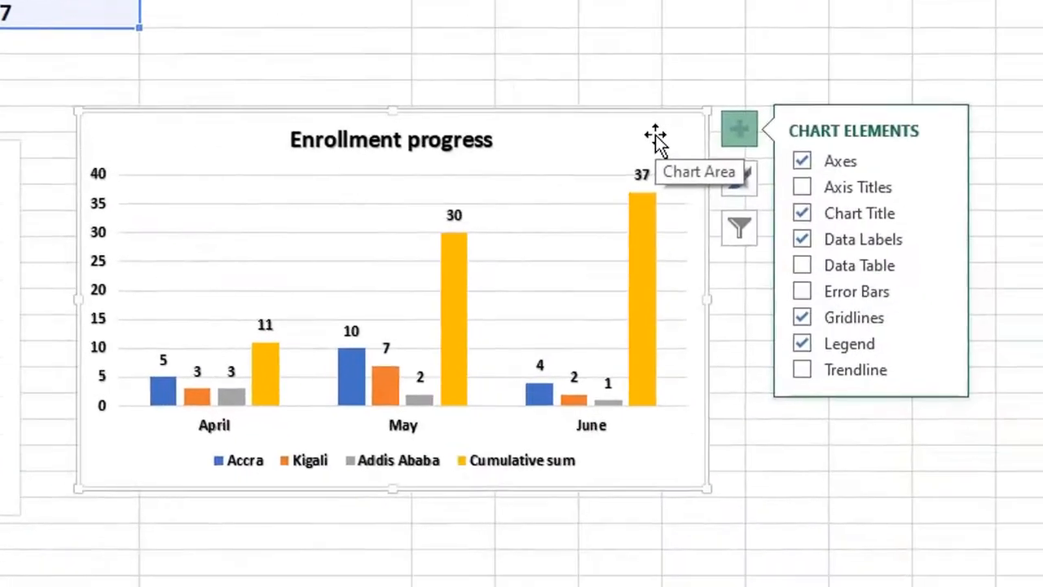
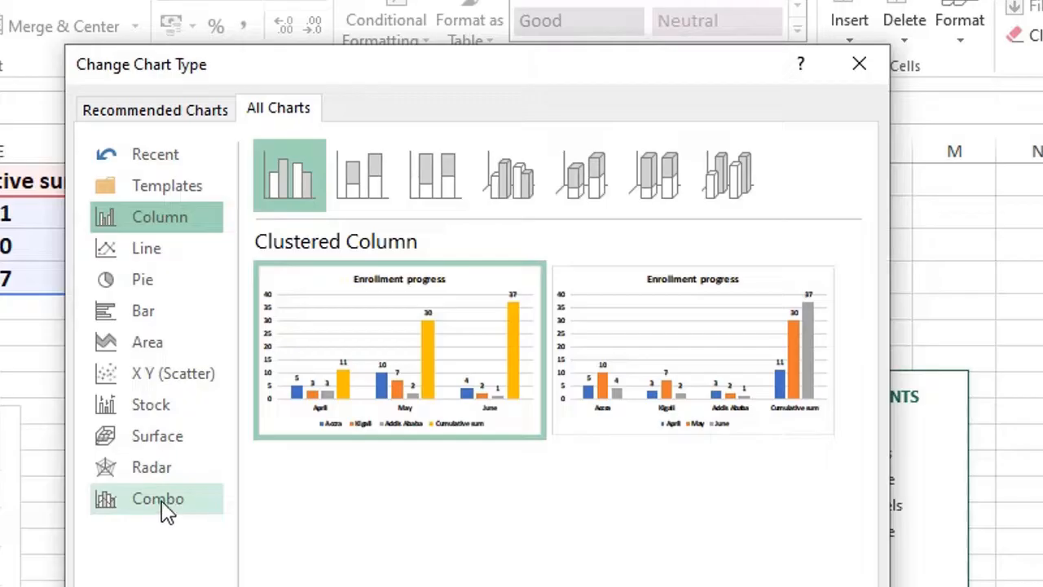
Choose the combo chart type Clustered Column - Line for the Enrollment progress chart
{"action": "left_click", "coordinate": [165, 506]}
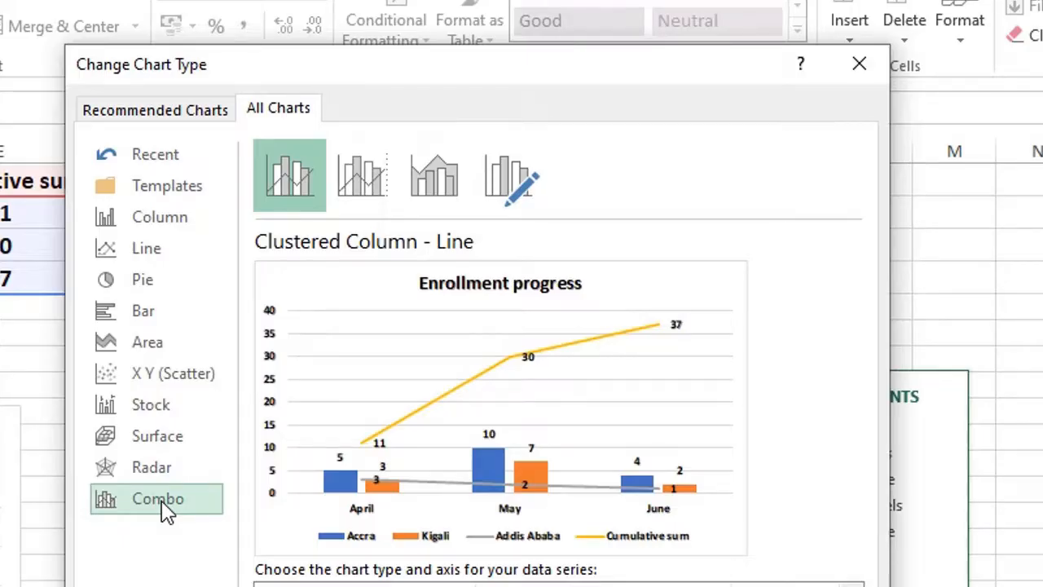
{"action": "left_click", "coordinate": [163, 222]}
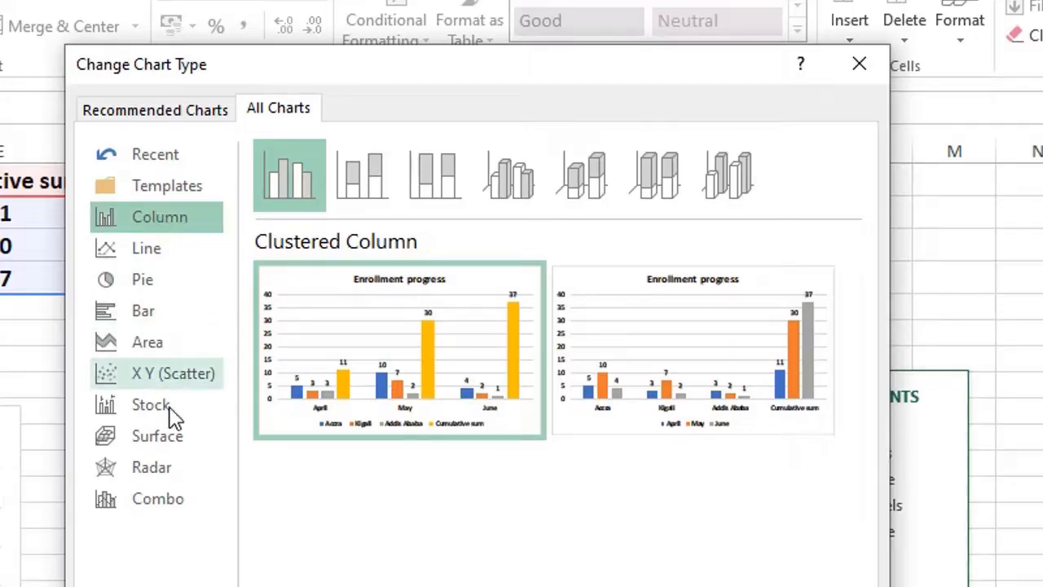
{"action": "left_click", "coordinate": [167, 514]}
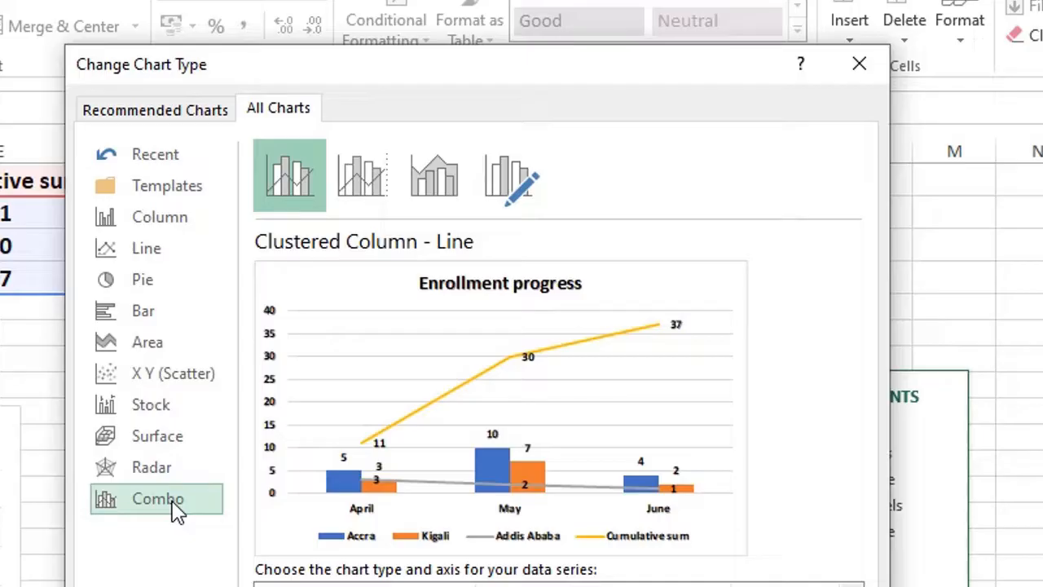
{"action": "left_click", "coordinate": [172, 501]}
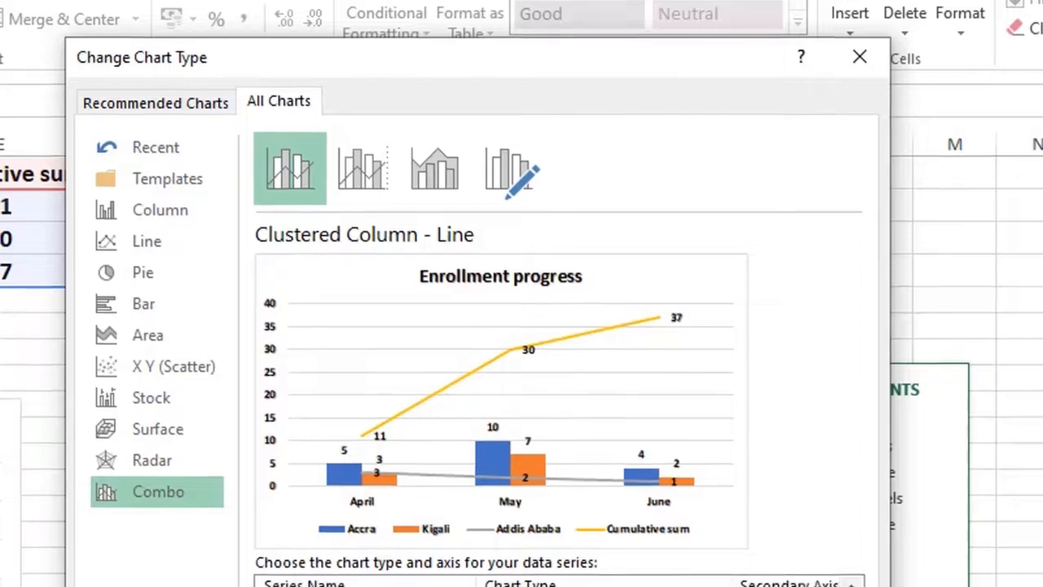
Set the Addis Ababa series of the combo chart to Clustered Column
{"action": "left_click_drag", "start_coordinate": [867, 513], "coordinate": [870, 534]}
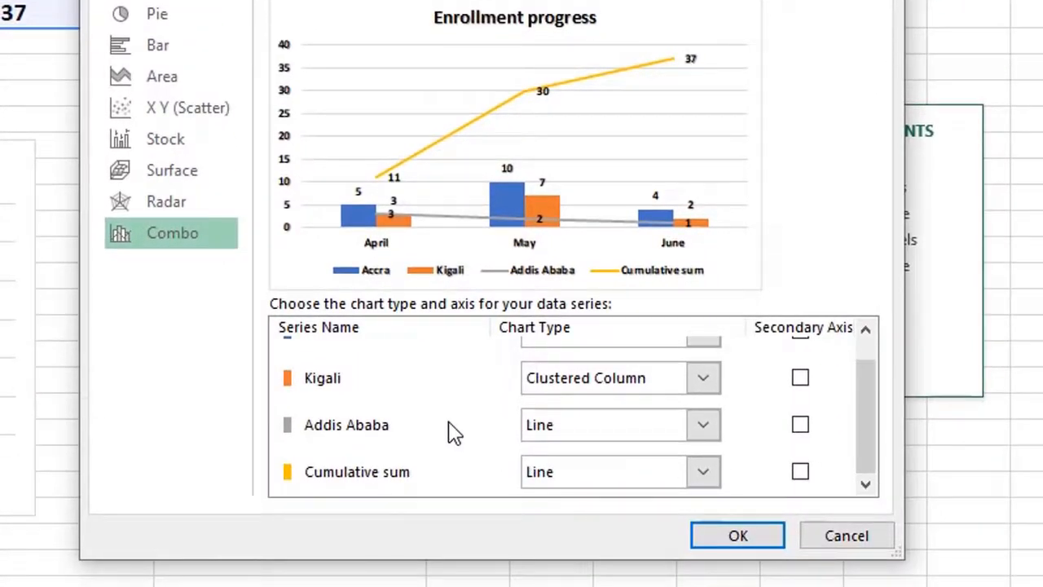
{"action": "scroll", "coordinate": [453, 432], "scroll_direction": "up", "scroll_amount": 2}
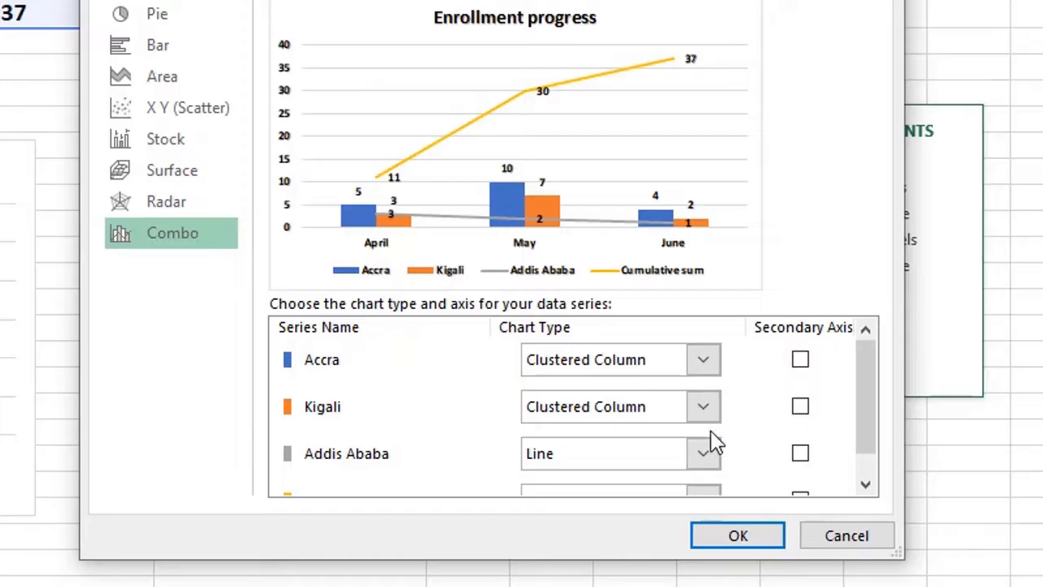
{"action": "scroll", "coordinate": [714, 425], "scroll_direction": "down", "scroll_amount": 1}
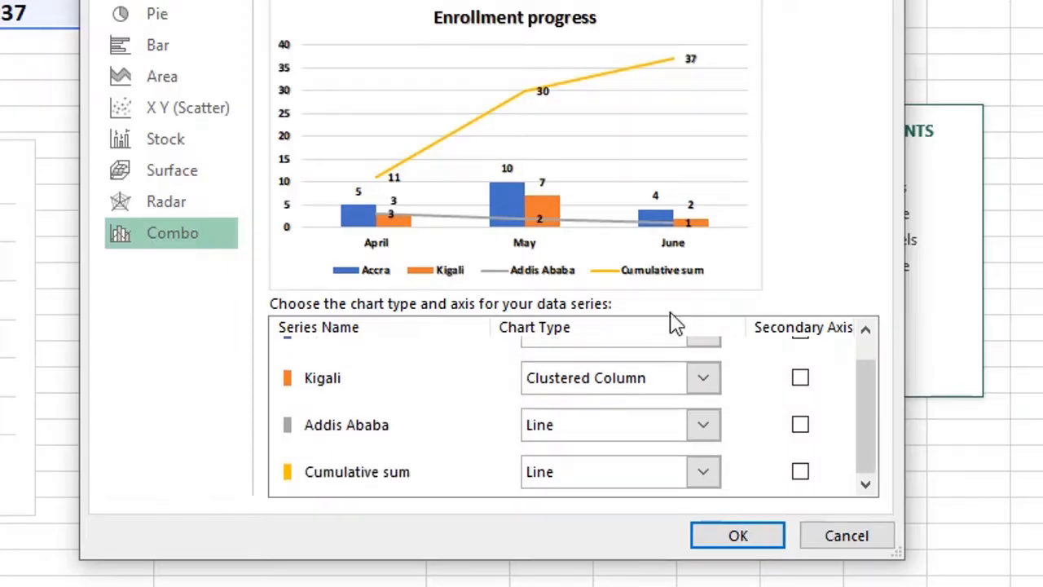
{"action": "left_click", "coordinate": [703, 425]}
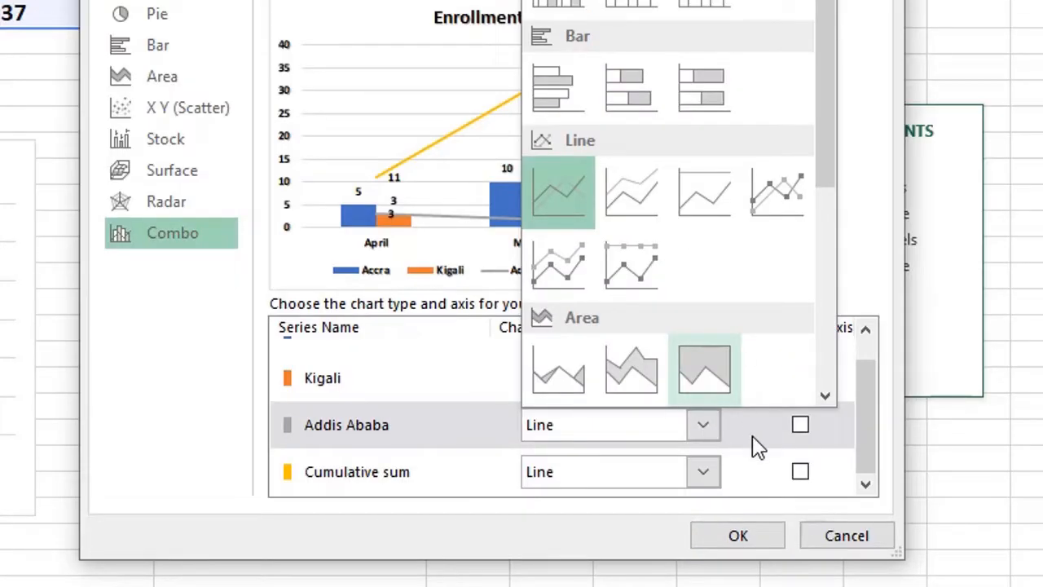
{"action": "left_click", "coordinate": [757, 441]}
{"action": "left_click", "coordinate": [703, 427]}
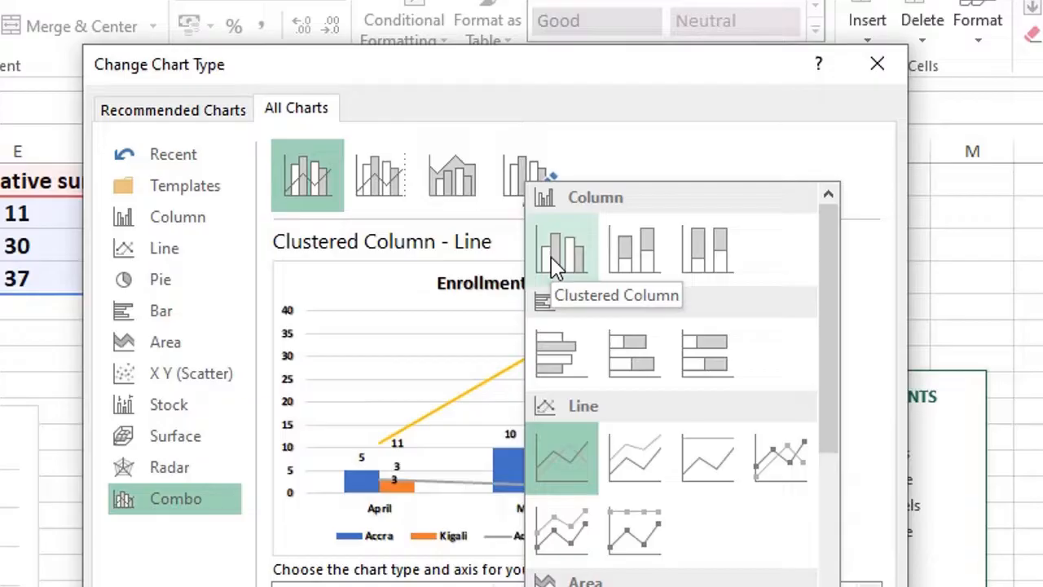
{"action": "left_click", "coordinate": [552, 259]}
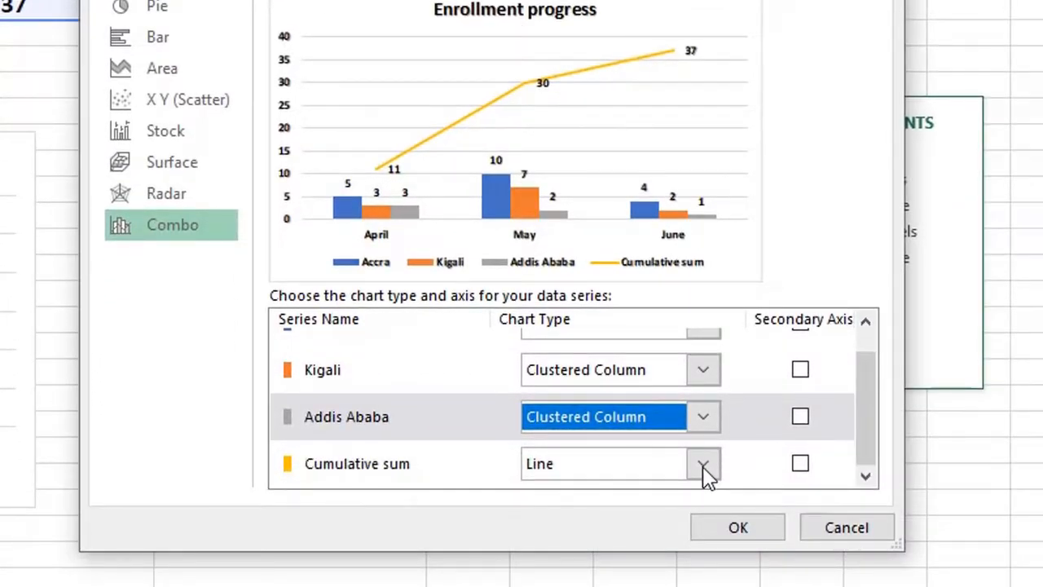
Set the Cumulative sum series to Line and apply the combo chart type
{"action": "left_click", "coordinate": [702, 464]}
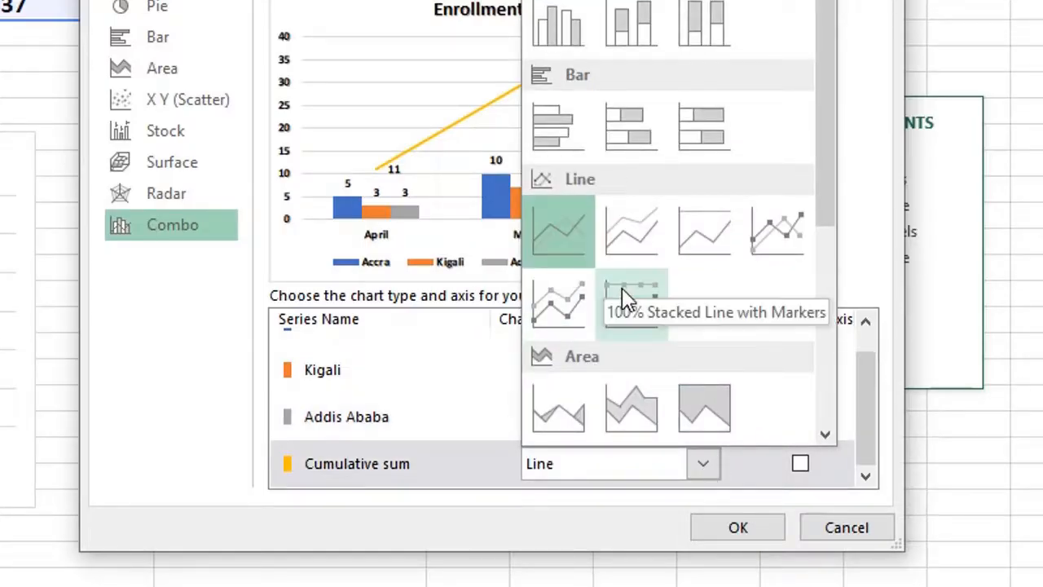
{"action": "left_click", "coordinate": [569, 247]}
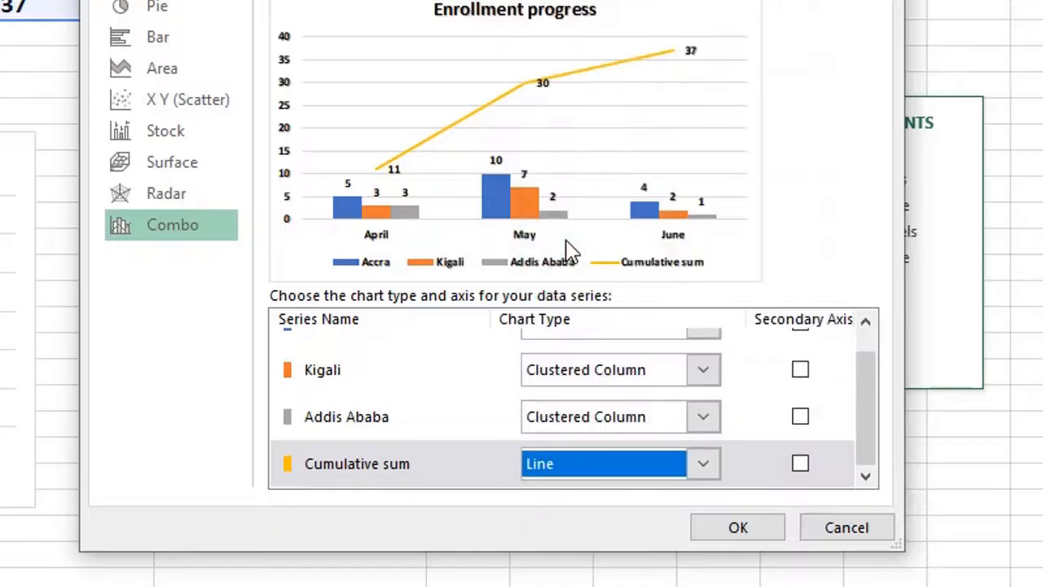
{"action": "left_click", "coordinate": [738, 528]}
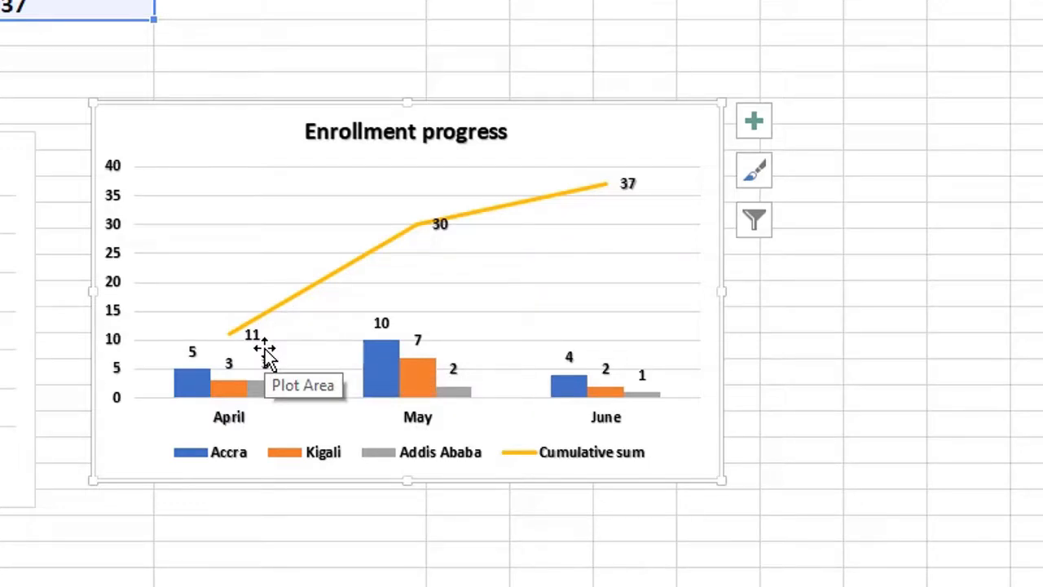
{"action": "mouse_move", "coordinate": [483, 227]}
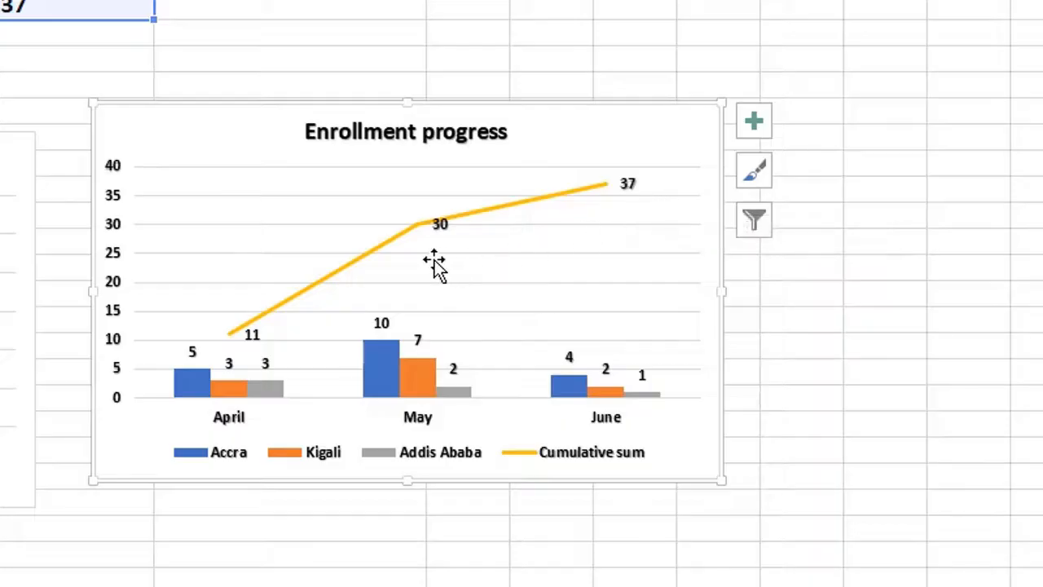
{"action": "mouse_move", "coordinate": [598, 198]}
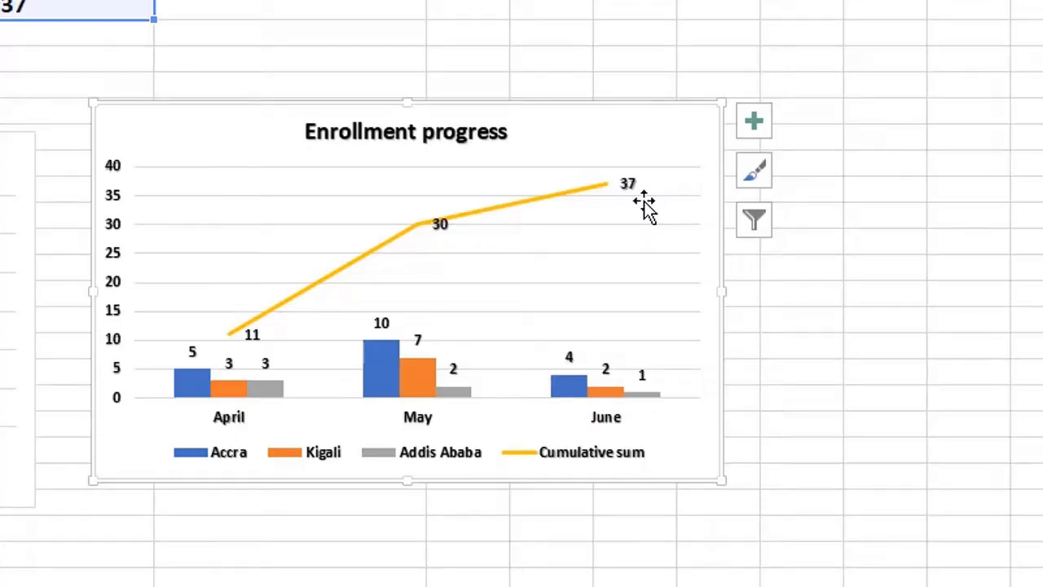
Enter the column header "Cumulative projected sum" in cell F1 and select cell F2 below it
{"action": "left_click", "coordinate": [495, 148]}
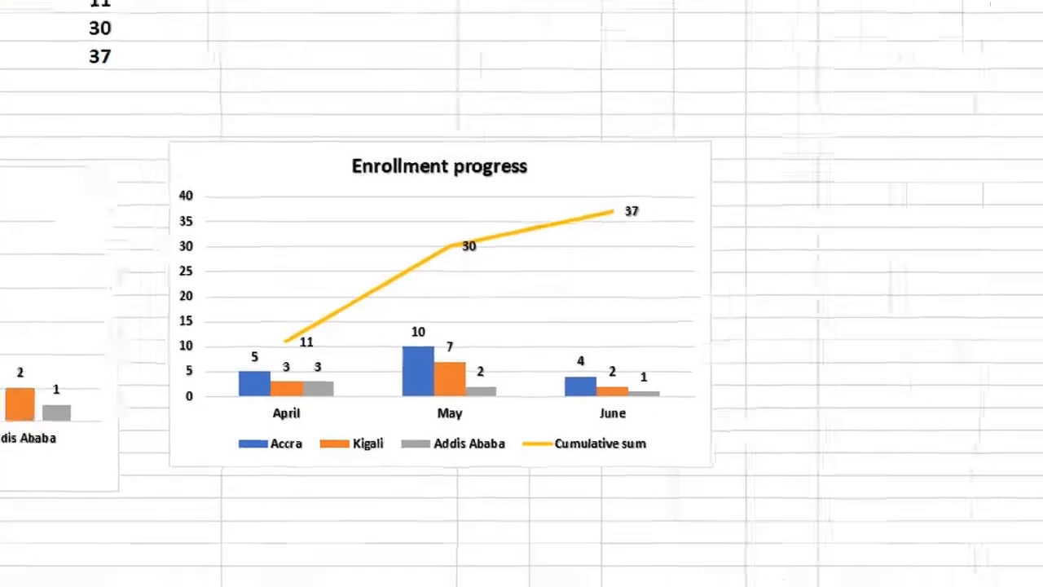
{"action": "type", "text": "Cumu"}
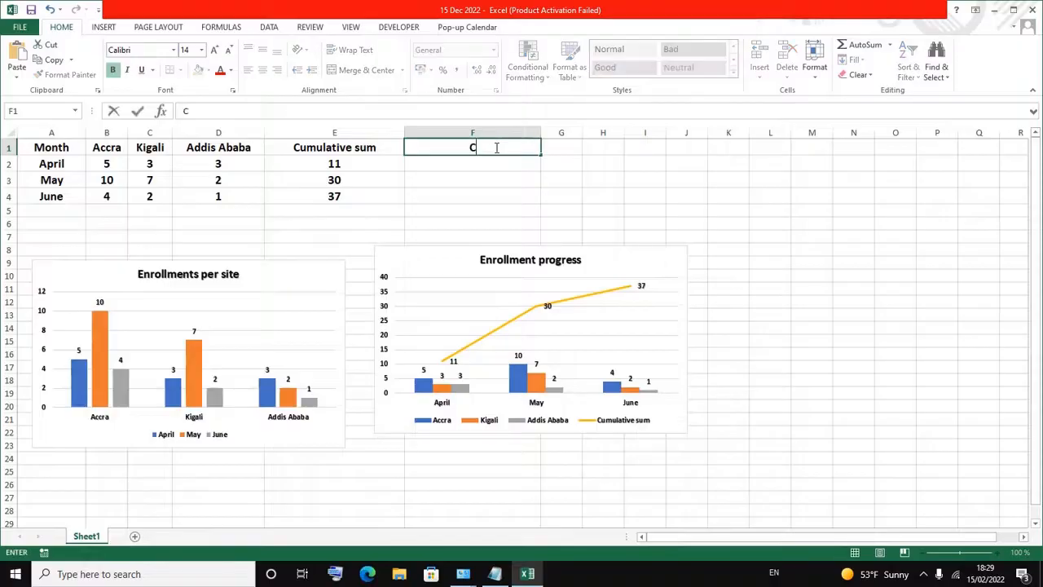
{"action": "type", "text": "lative"}
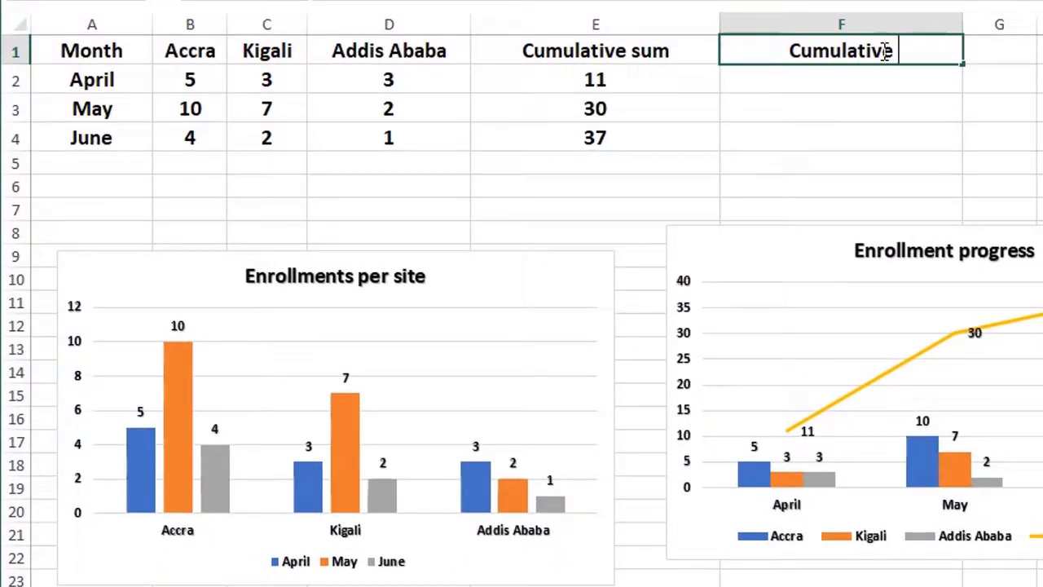
{"action": "type", "text": " pr"}
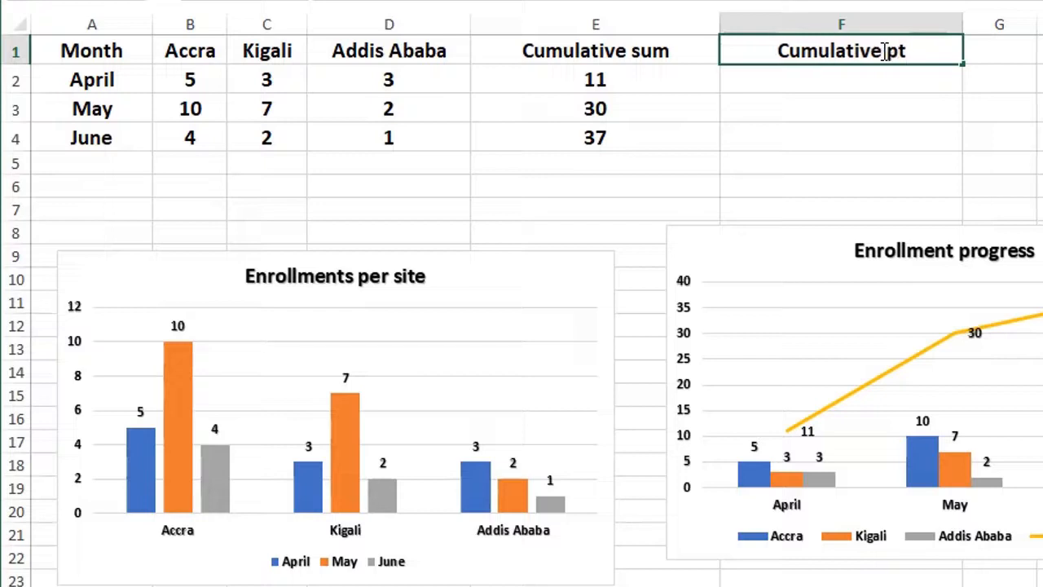
{"action": "type", "text": "oj"}
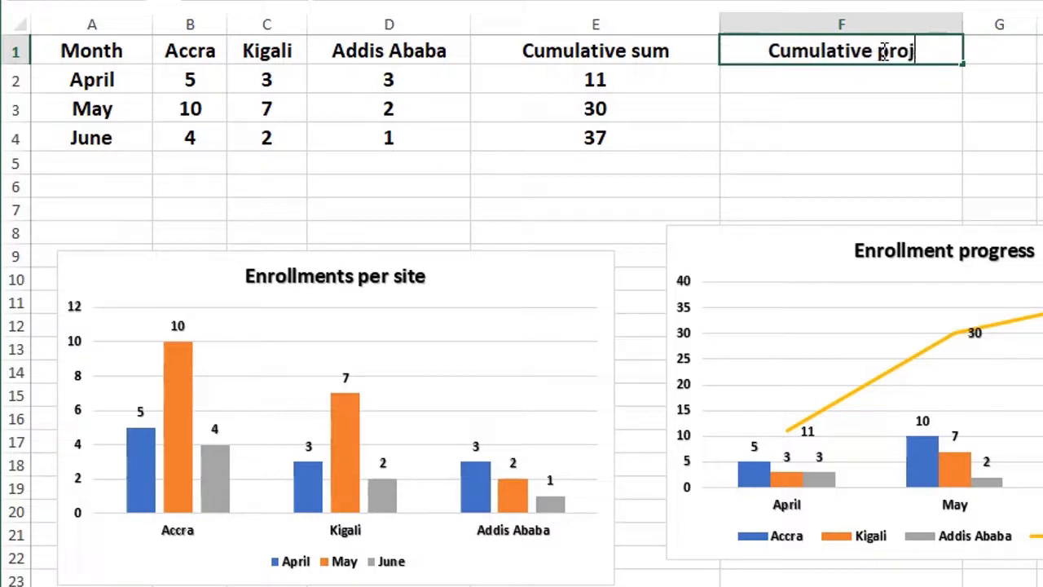
{"action": "type", "text": "ected"}
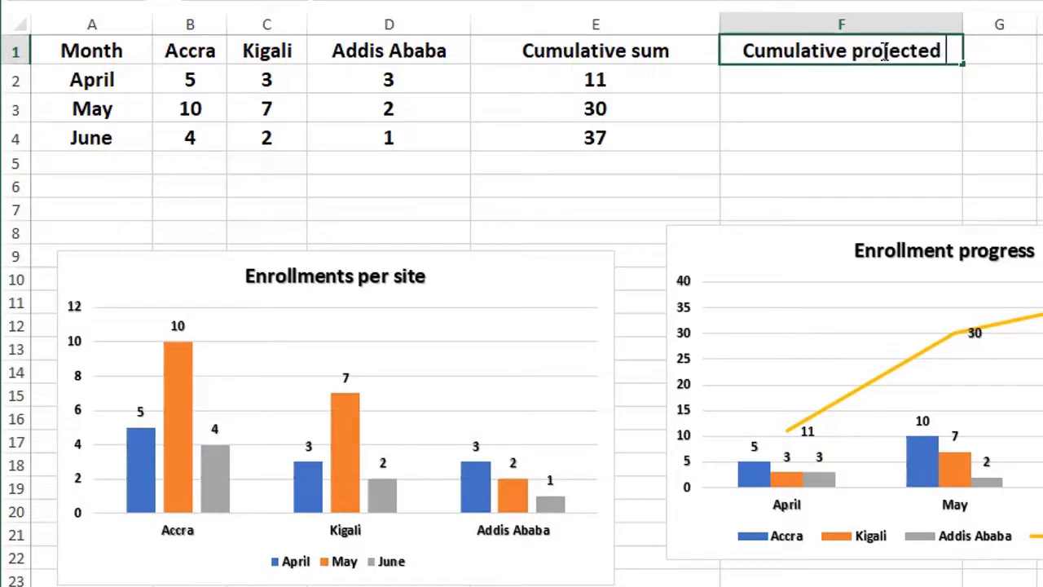
{"action": "type", "text": " sum"}
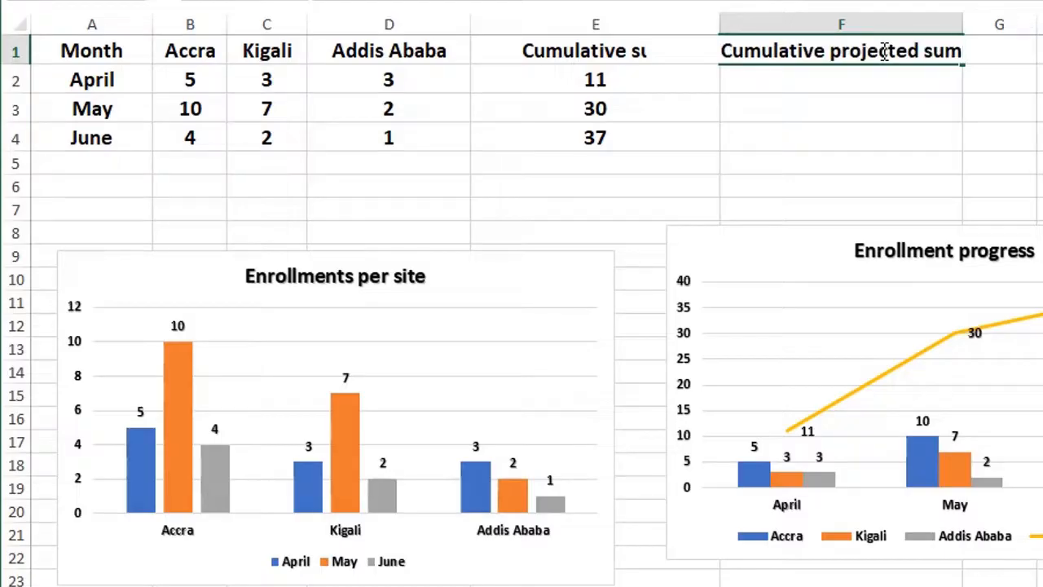
{"action": "left_click", "coordinate": [946, 90]}
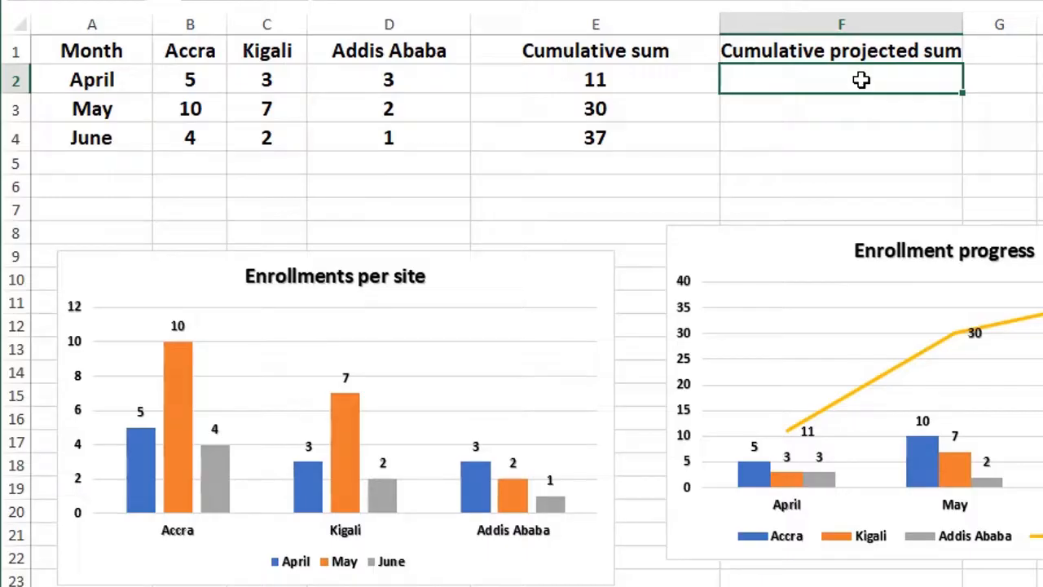
{"action": "left_click", "coordinate": [18, 73]}
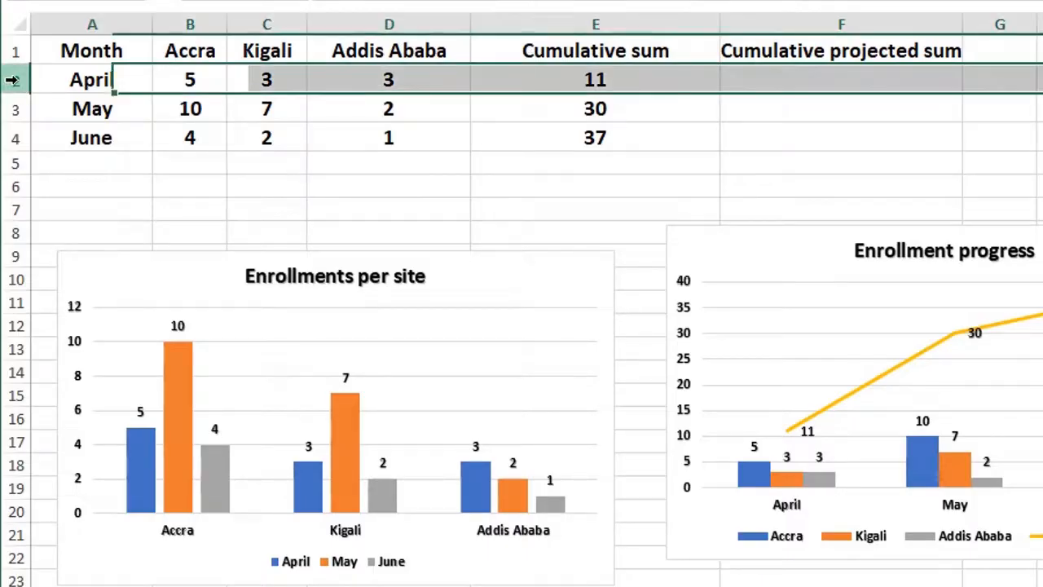
{"action": "left_click", "coordinate": [853, 72]}
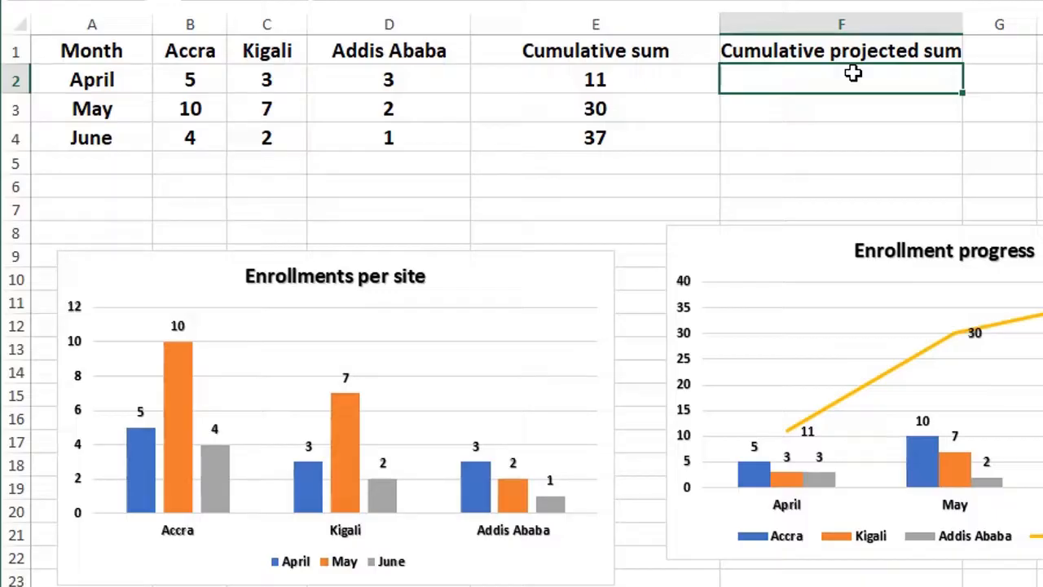
Enter the projected cumulative sums 25, 50 and 75 for April, May and June in cells F2 to F4
{"action": "type", "text": "25"}
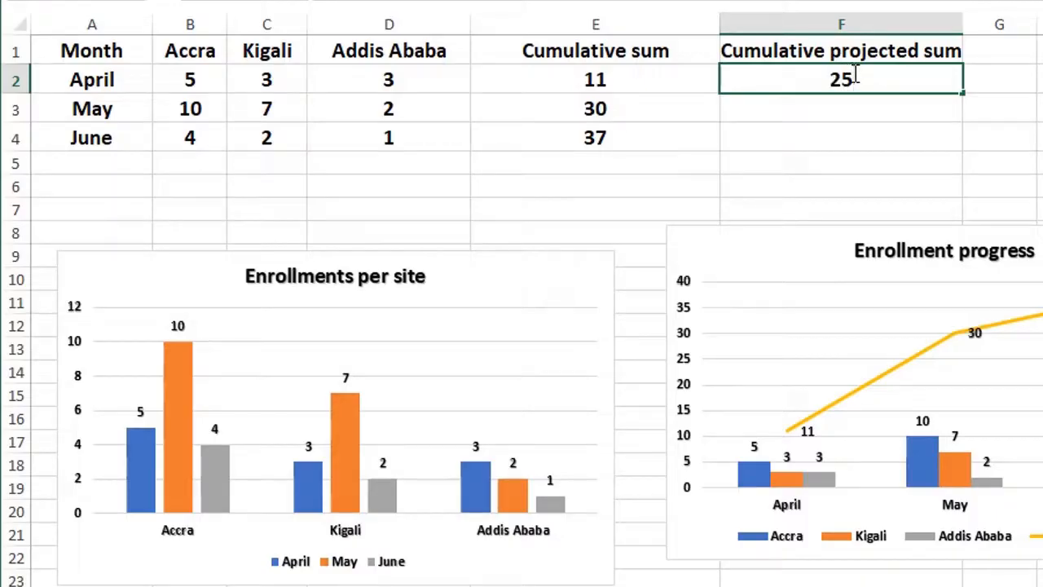
{"action": "left_click", "coordinate": [864, 114]}
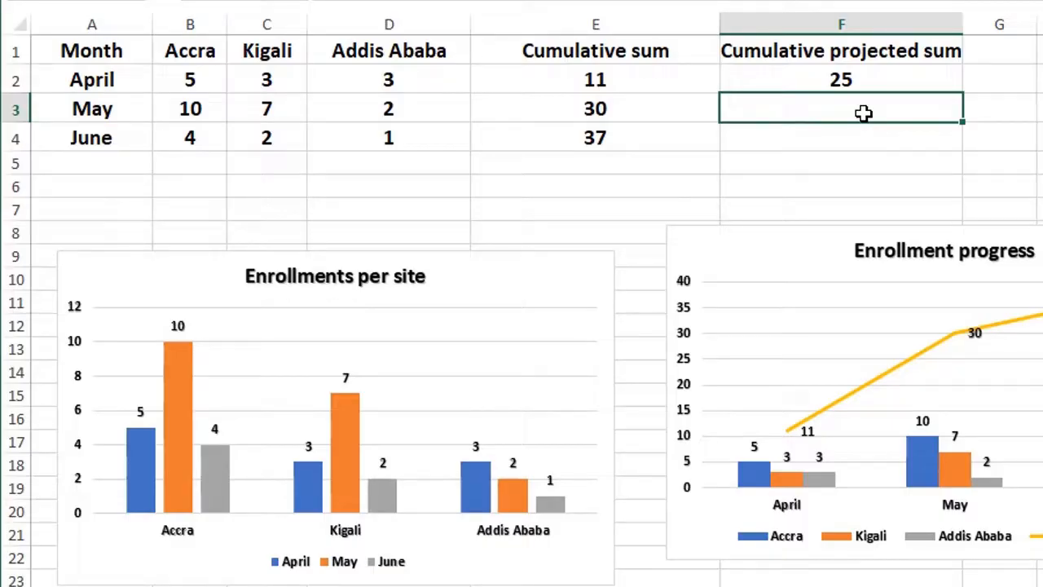
{"action": "type", "text": "50"}
{"action": "key", "text": "Return"}
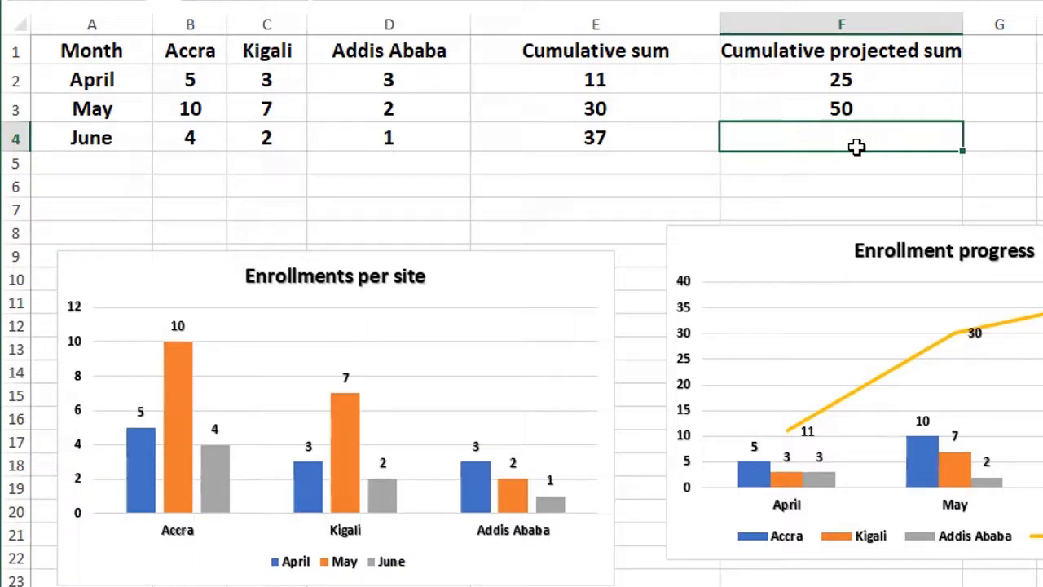
{"action": "type", "text": "75"}
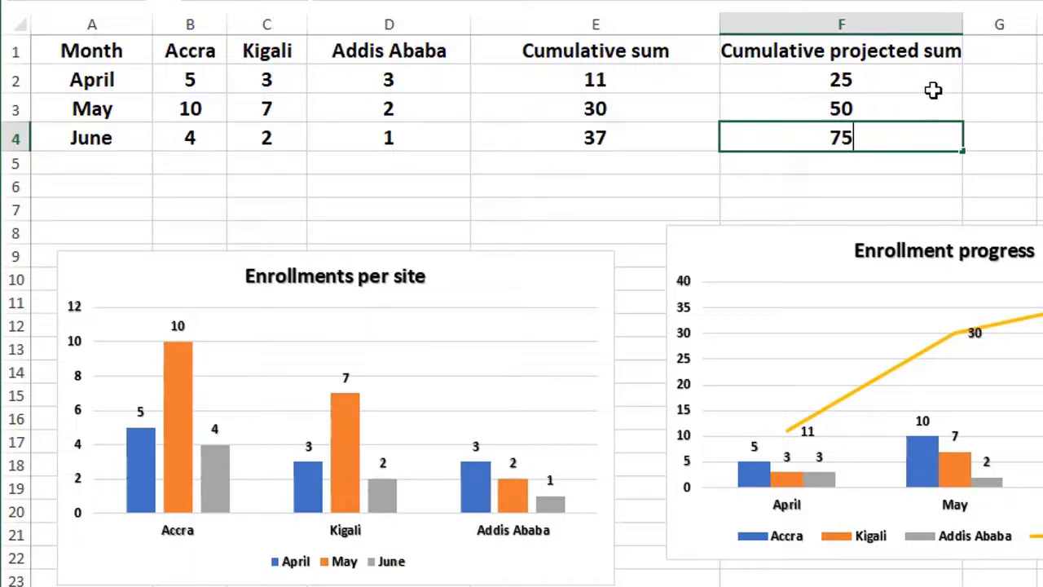
{"action": "left_click", "coordinate": [1017, 145]}
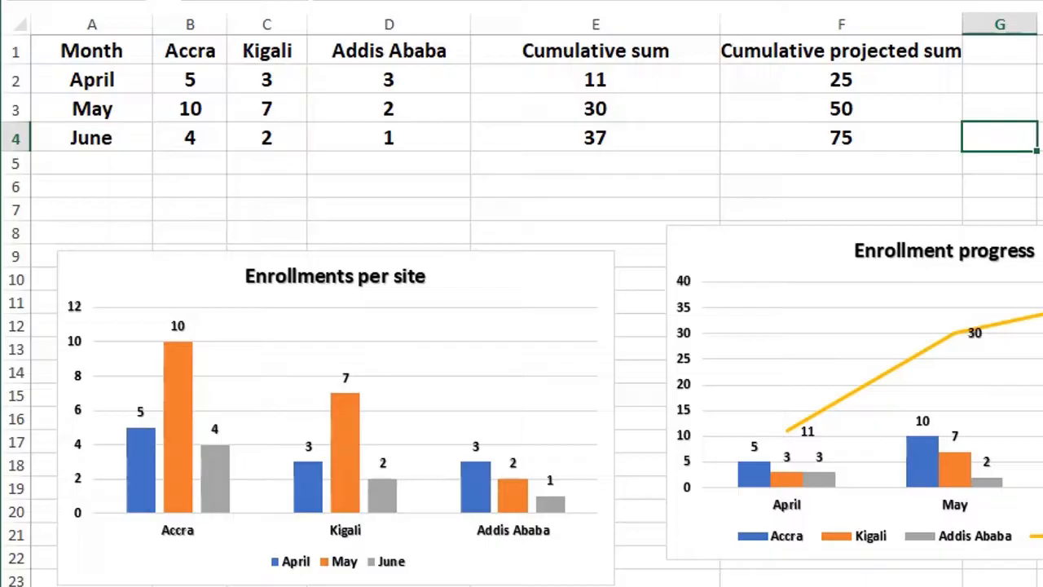
Compare the actual cumulative sum with the cumulative projected sum for April, May and June
{"action": "left_click", "coordinate": [645, 85]}
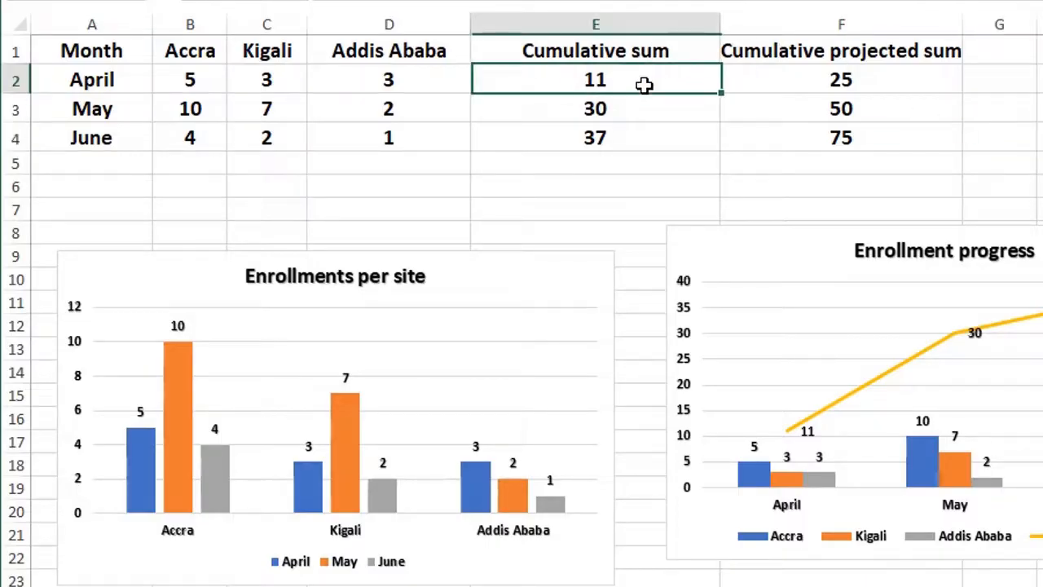
{"action": "left_click", "coordinate": [813, 79]}
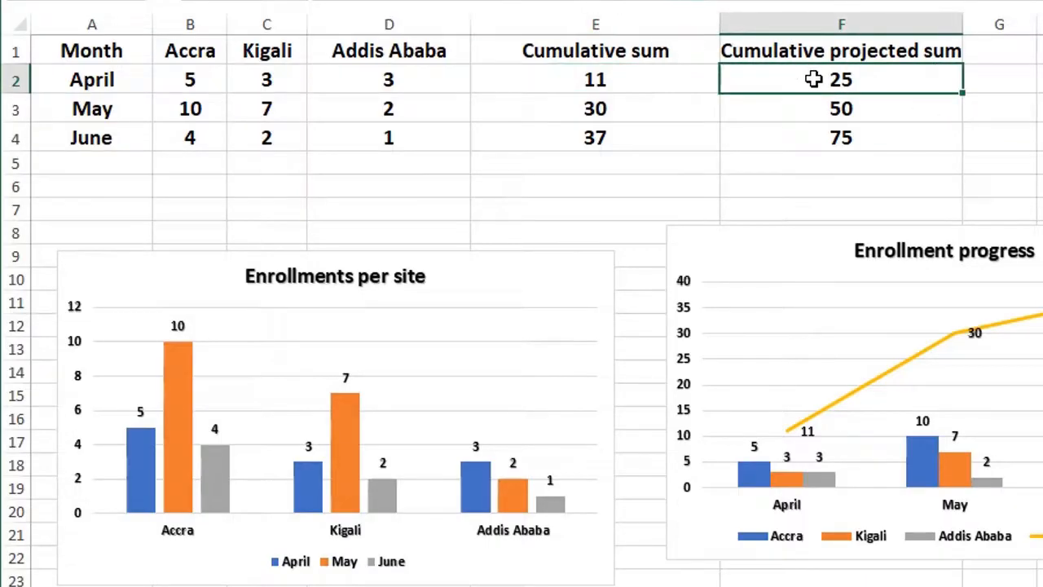
{"action": "left_click", "coordinate": [647, 83]}
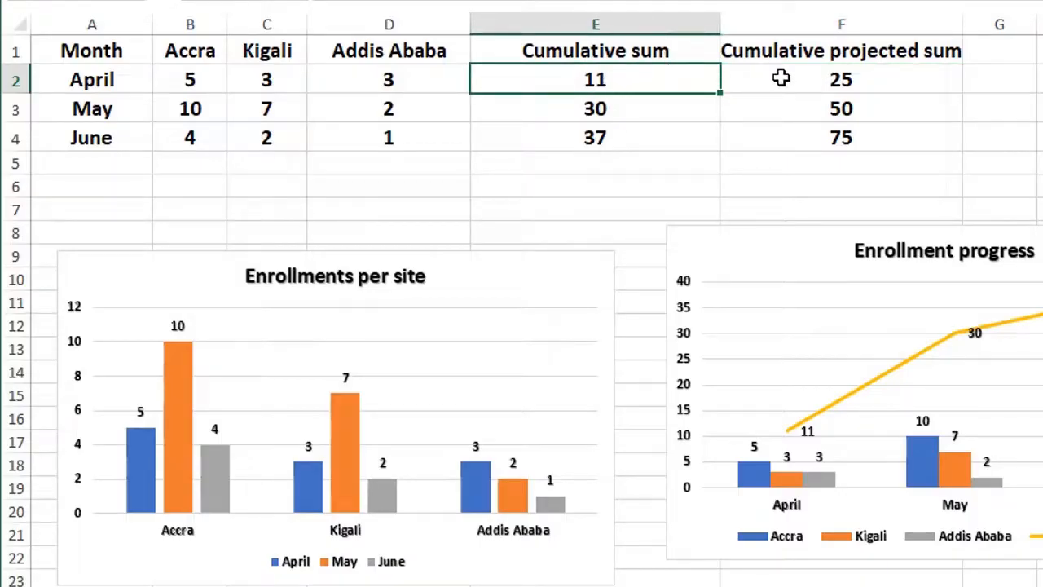
{"action": "left_click", "coordinate": [806, 86]}
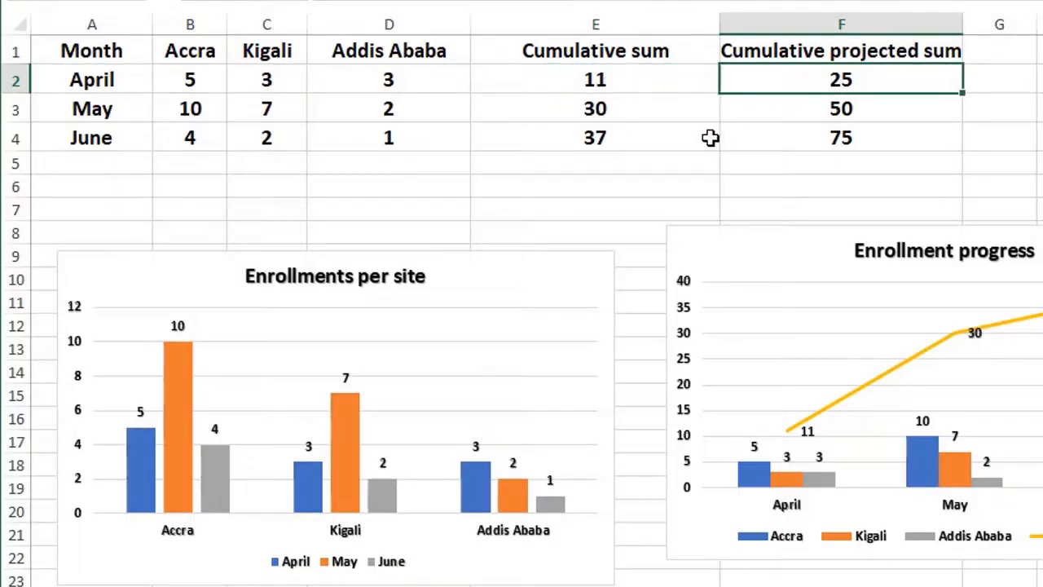
{"action": "left_click", "coordinate": [612, 108]}
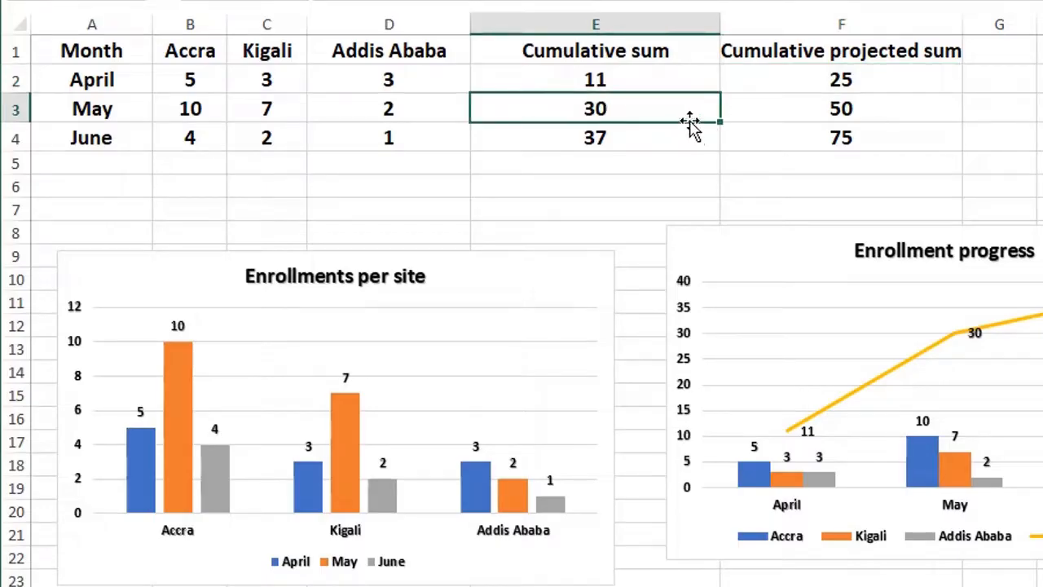
{"action": "left_click", "coordinate": [873, 117]}
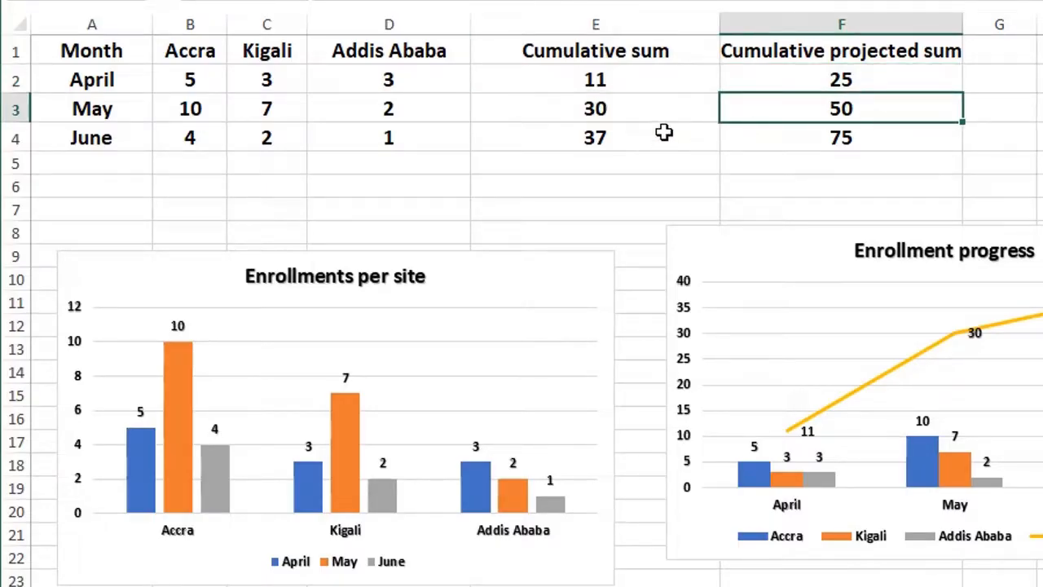
{"action": "left_click", "coordinate": [665, 133]}
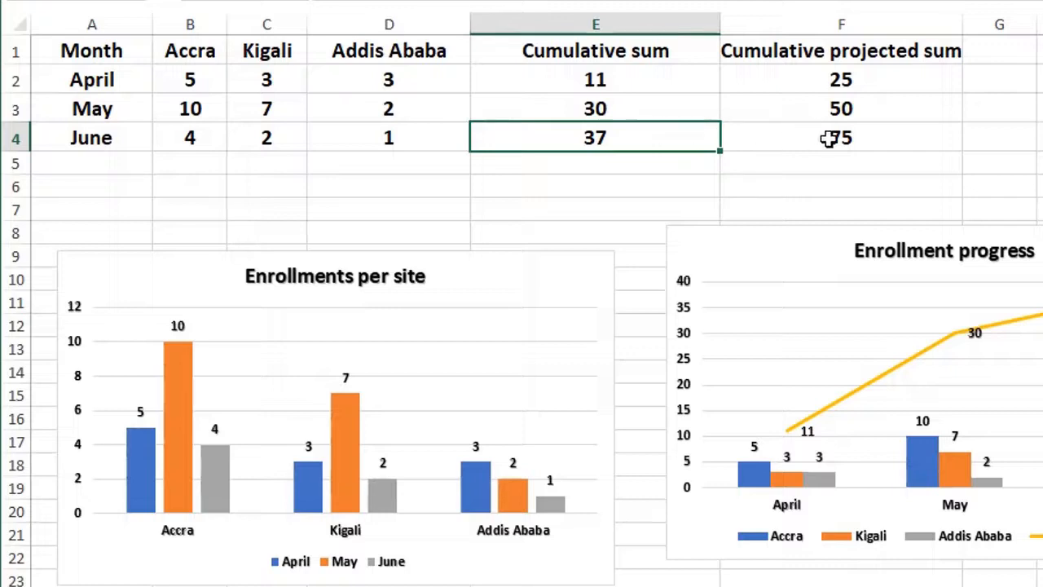
{"action": "left_click", "coordinate": [828, 140]}
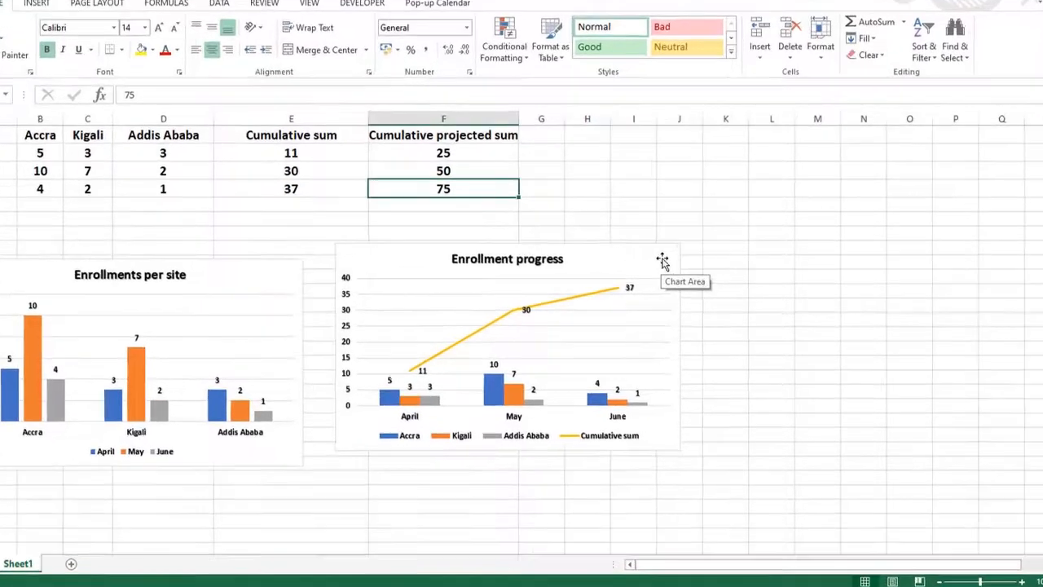
Extend the Enrollment progress chart's data range to Sheet1 A1:F4 so it includes the Cumulative projected sum series
{"action": "left_click", "coordinate": [670, 261]}
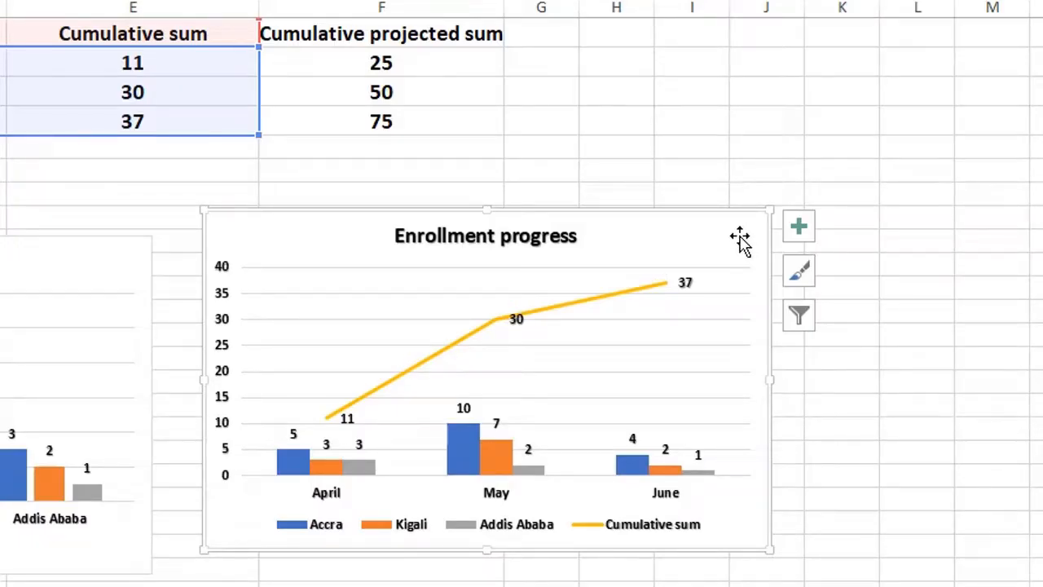
{"action": "right_click", "coordinate": [738, 238]}
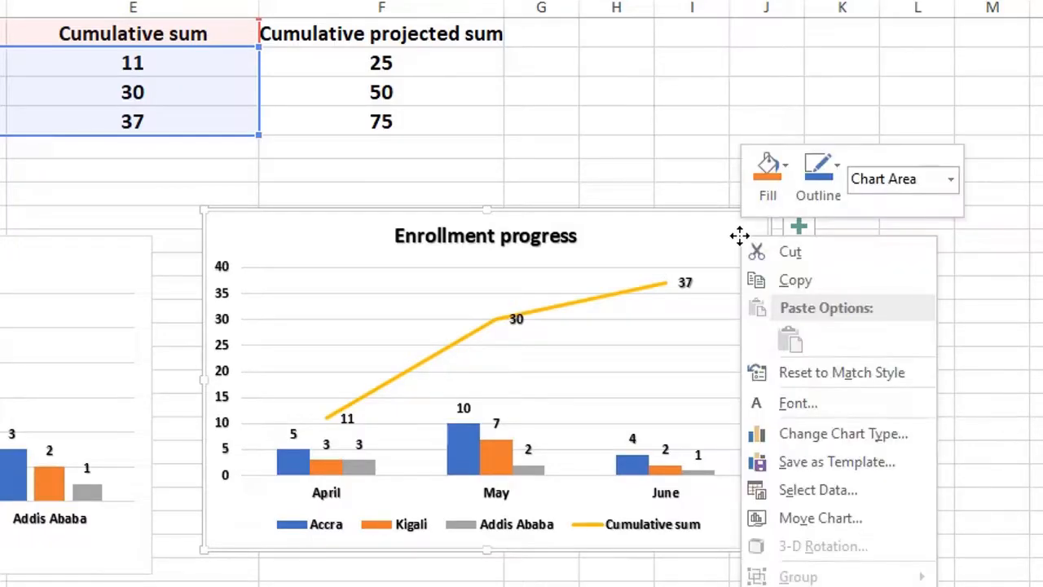
{"action": "left_click", "coordinate": [819, 492]}
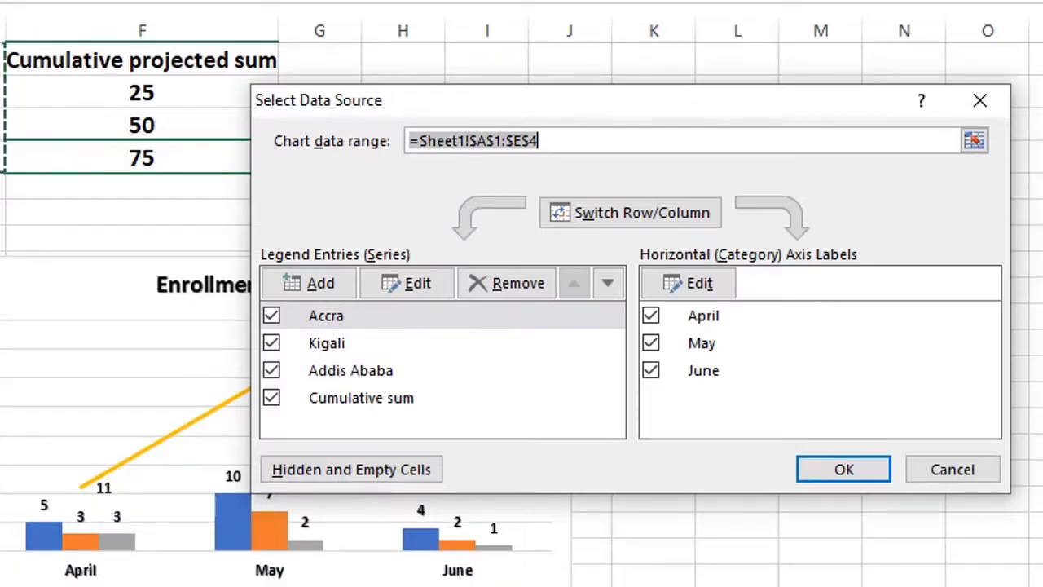
{"action": "left_click", "coordinate": [975, 143]}
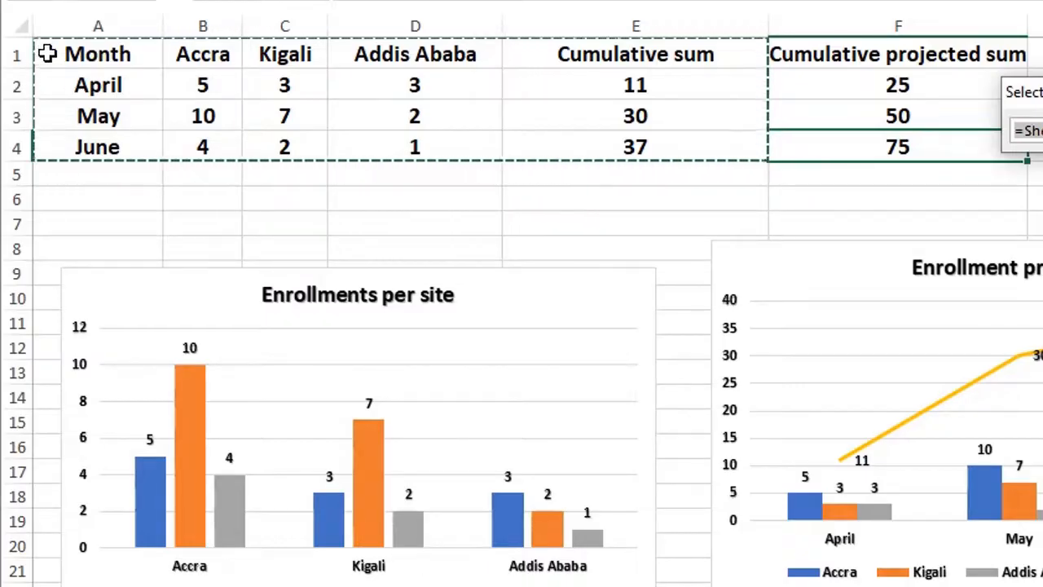
{"action": "left_click", "coordinate": [47, 54]}
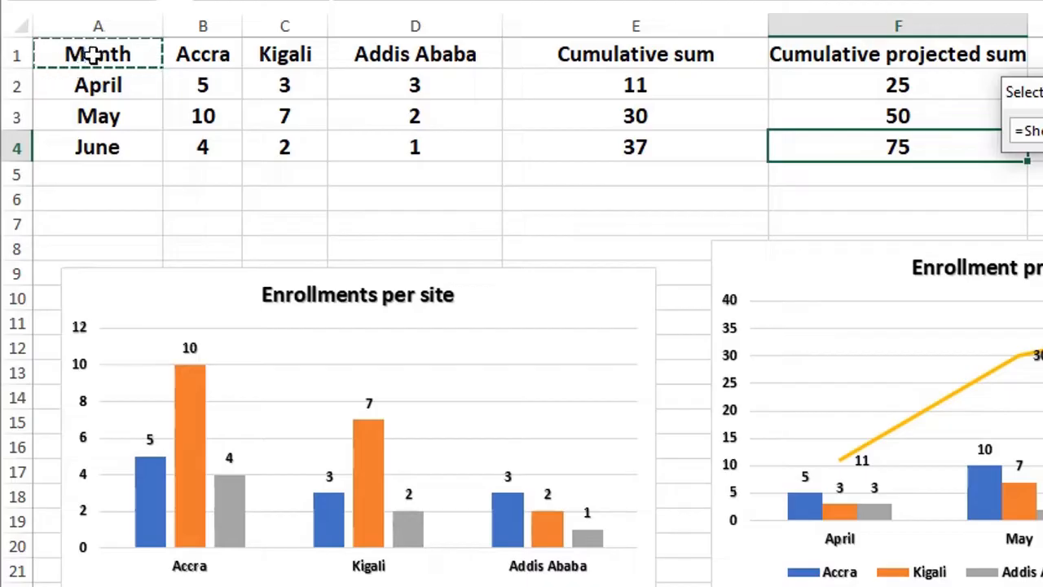
{"action": "left_click_drag", "start_coordinate": [120, 59], "coordinate": [964, 151]}
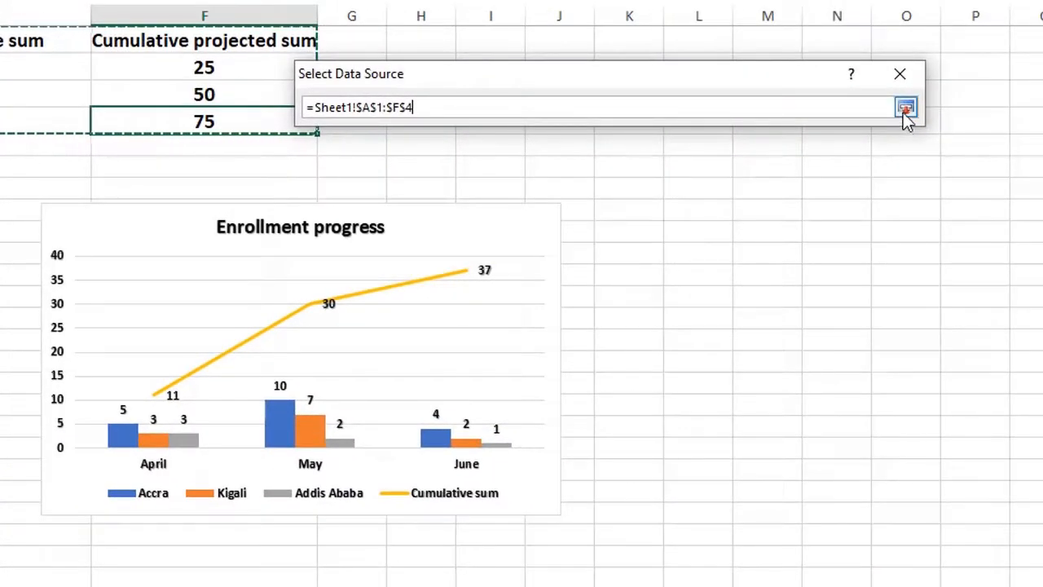
{"action": "left_click", "coordinate": [904, 108]}
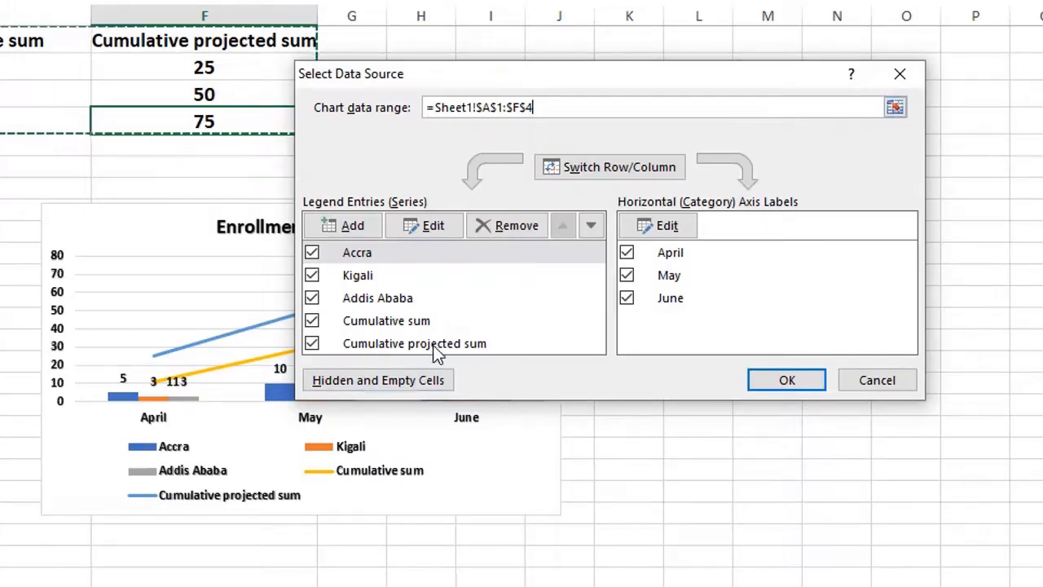
{"action": "left_click", "coordinate": [775, 385]}
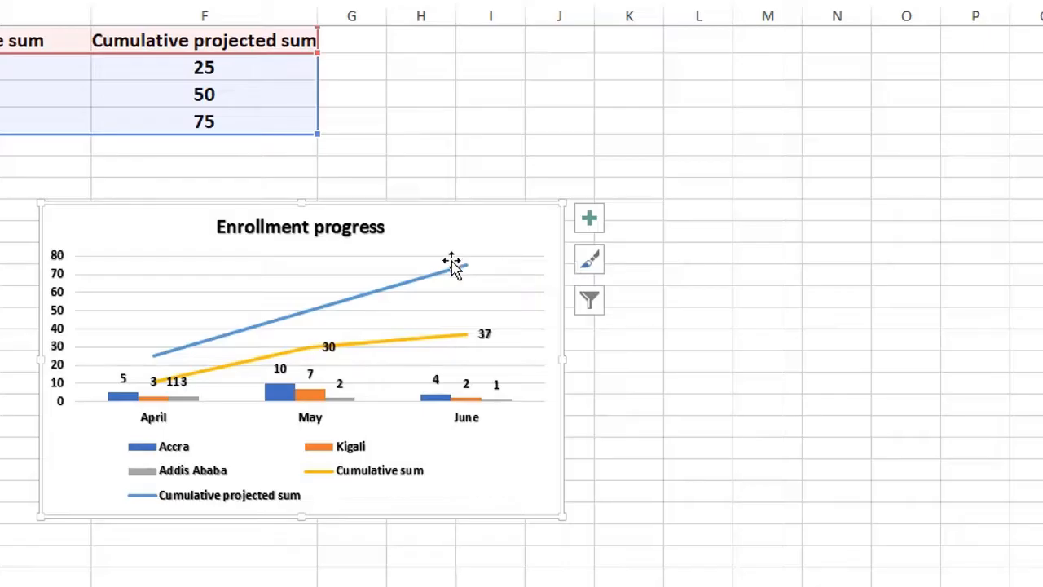
Reapply data labels to the Enrollment progress chart so that the Cumulative projected sum line is labelled too
{"action": "mouse_move", "coordinate": [455, 281]}
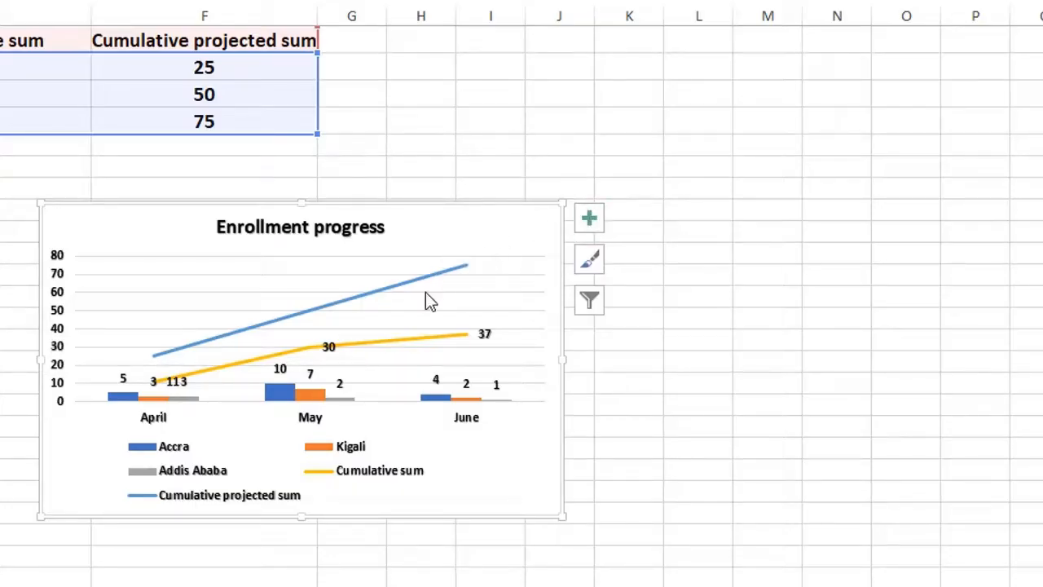
{"action": "left_click", "coordinate": [589, 228]}
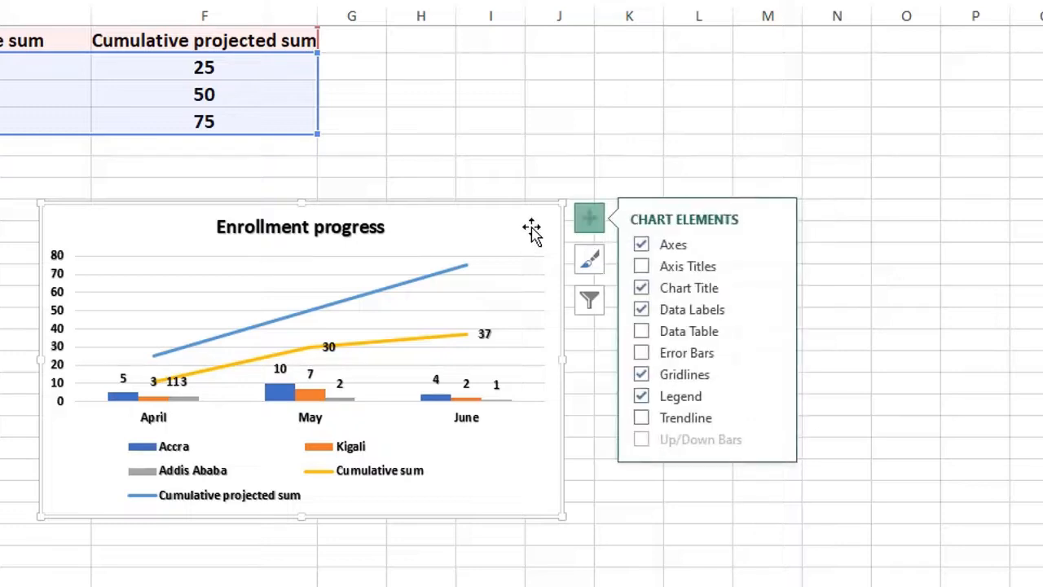
{"action": "left_click", "coordinate": [586, 225]}
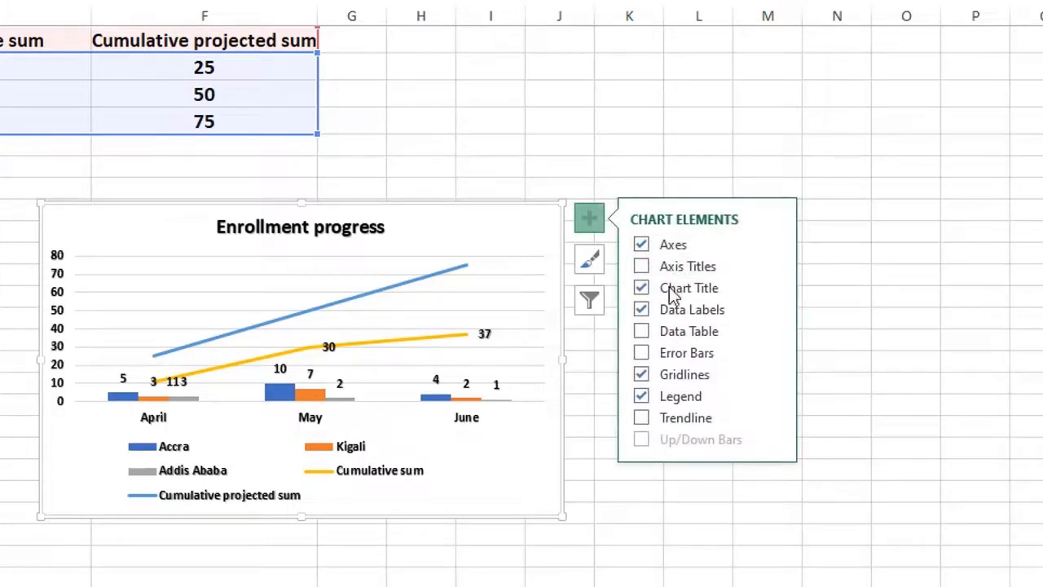
{"action": "left_click", "coordinate": [642, 314]}
{"action": "left_click", "coordinate": [642, 315]}
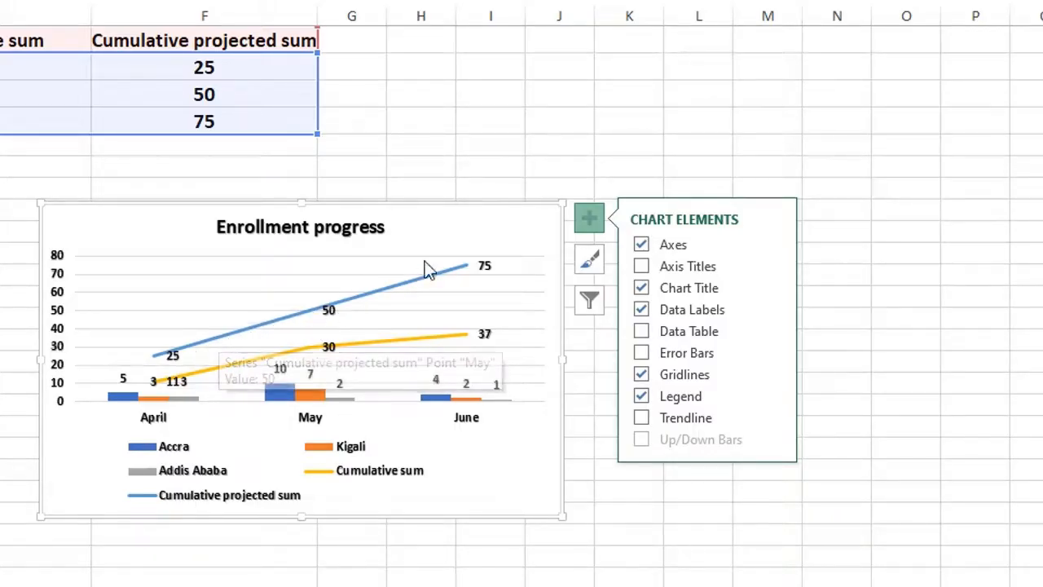
{"action": "right_click", "coordinate": [532, 227]}
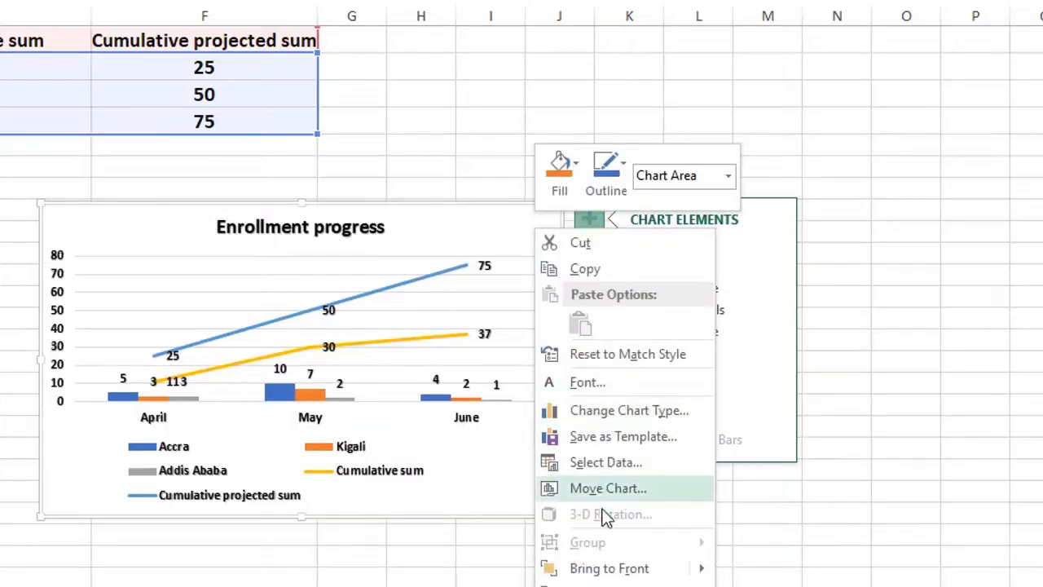
{"action": "key", "text": "Escape"}
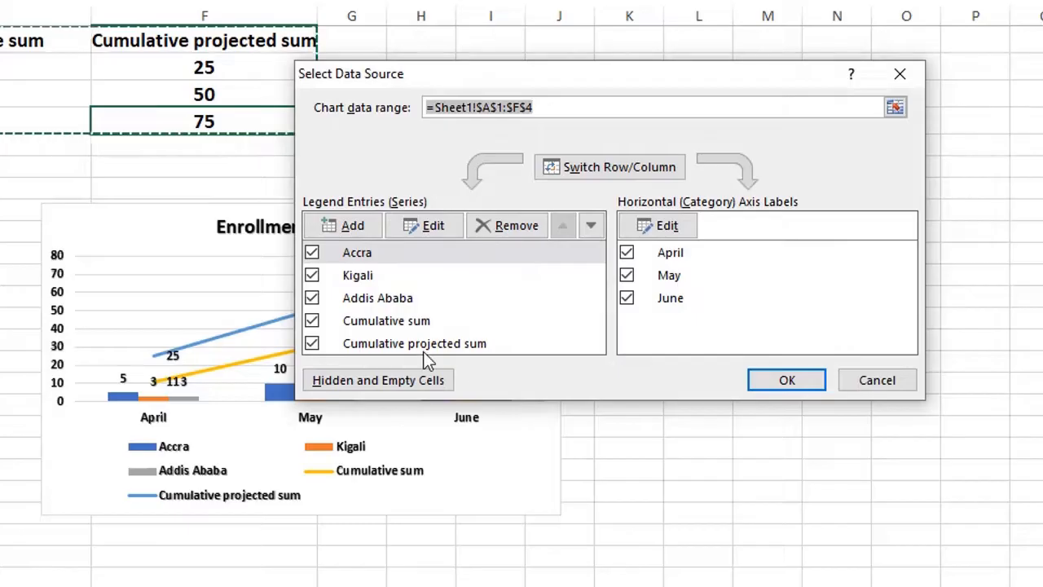
{"action": "left_click", "coordinate": [879, 382]}
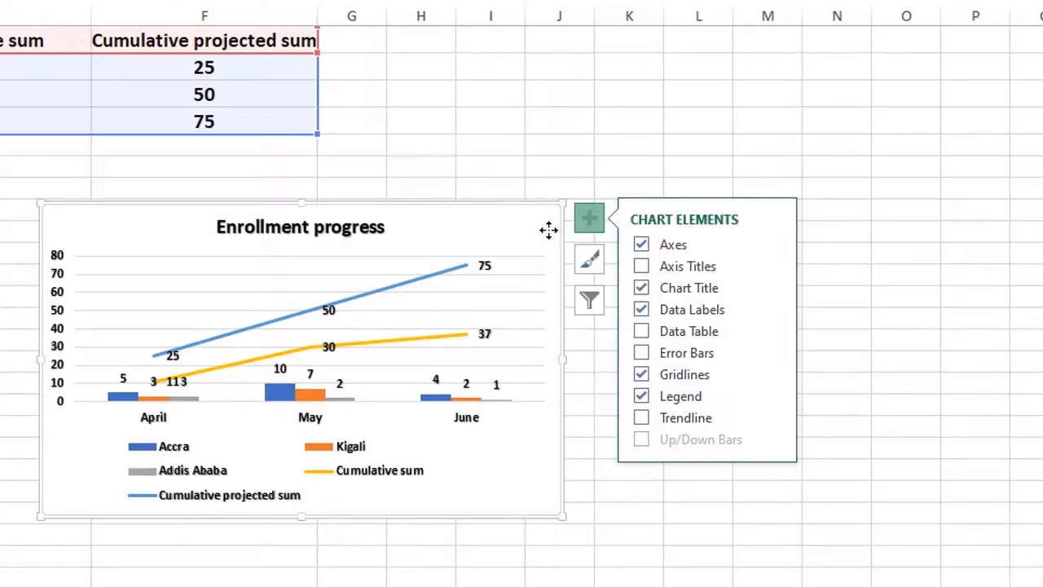
Try the Clustered Column chart type for the Cumulative projected sum series in the Enrollment progress combo chart
{"action": "right_click", "coordinate": [548, 231]}
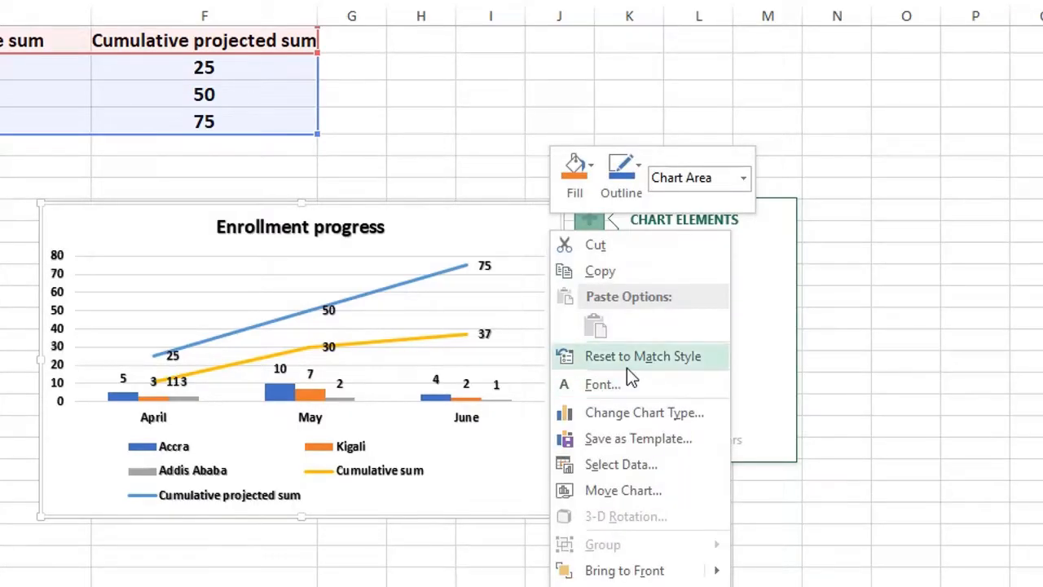
{"action": "left_click", "coordinate": [636, 413]}
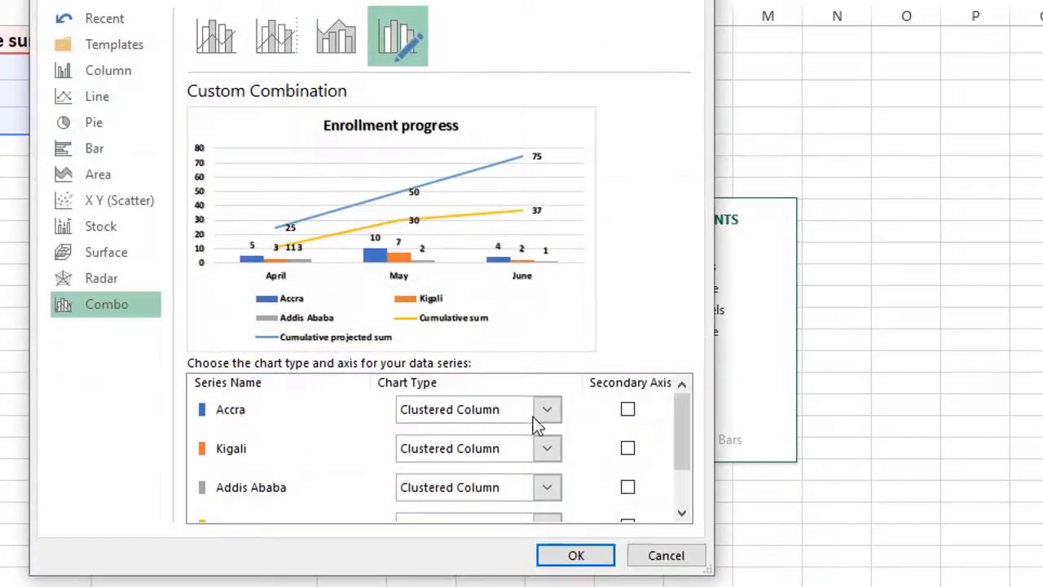
{"action": "left_click_drag", "start_coordinate": [683, 447], "coordinate": [698, 524]}
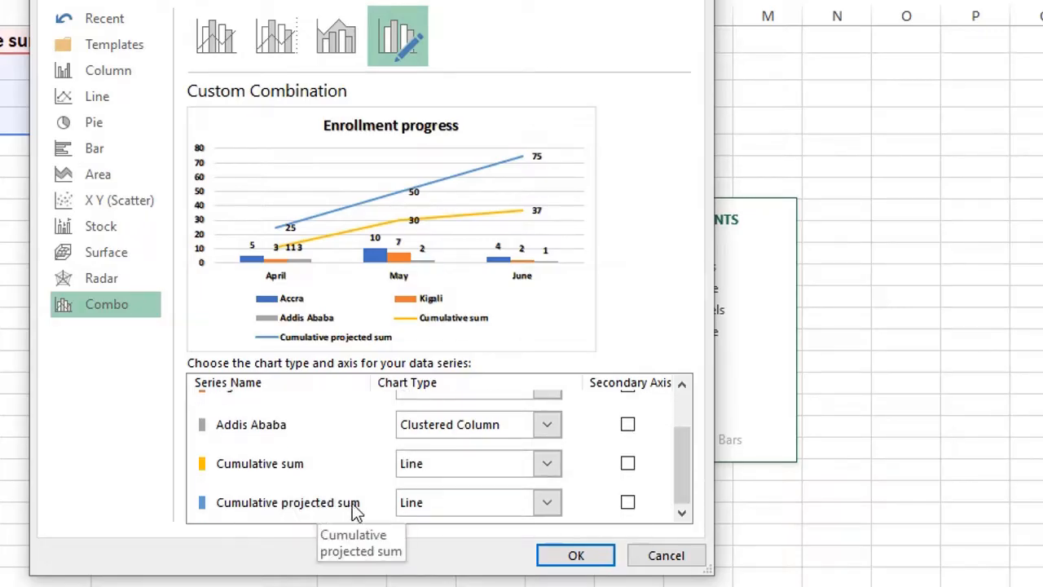
{"action": "left_click", "coordinate": [546, 502]}
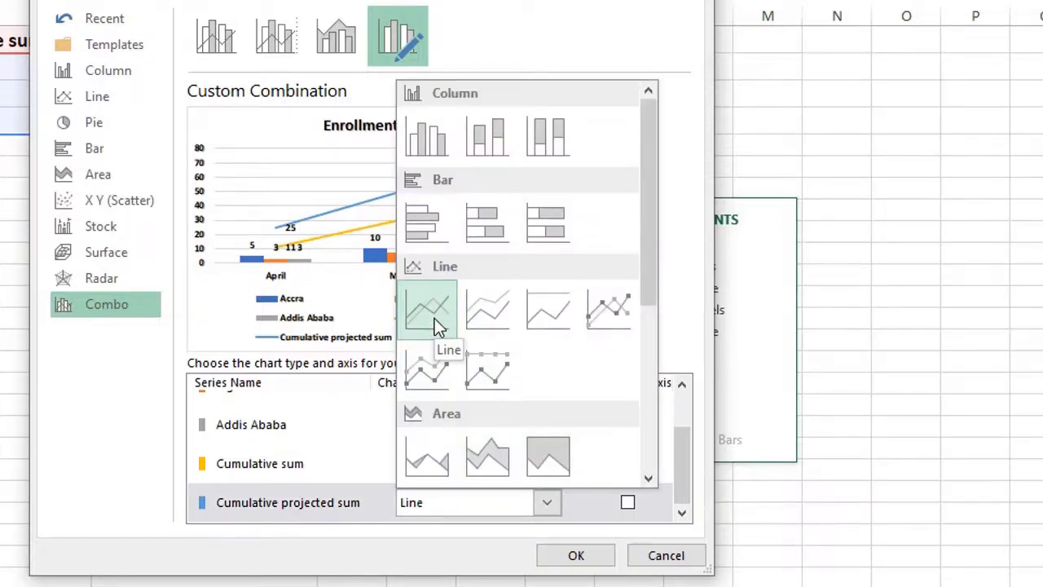
{"action": "left_click", "coordinate": [438, 135]}
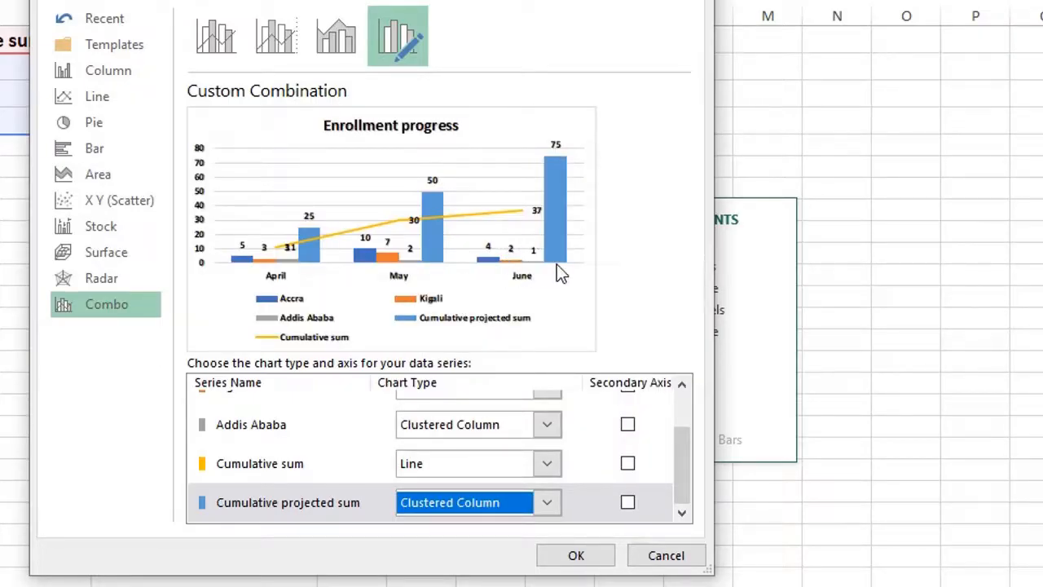
Set the Cumulative projected sum series back to the Line chart type and apply the custom combination
{"action": "left_click", "coordinate": [548, 503]}
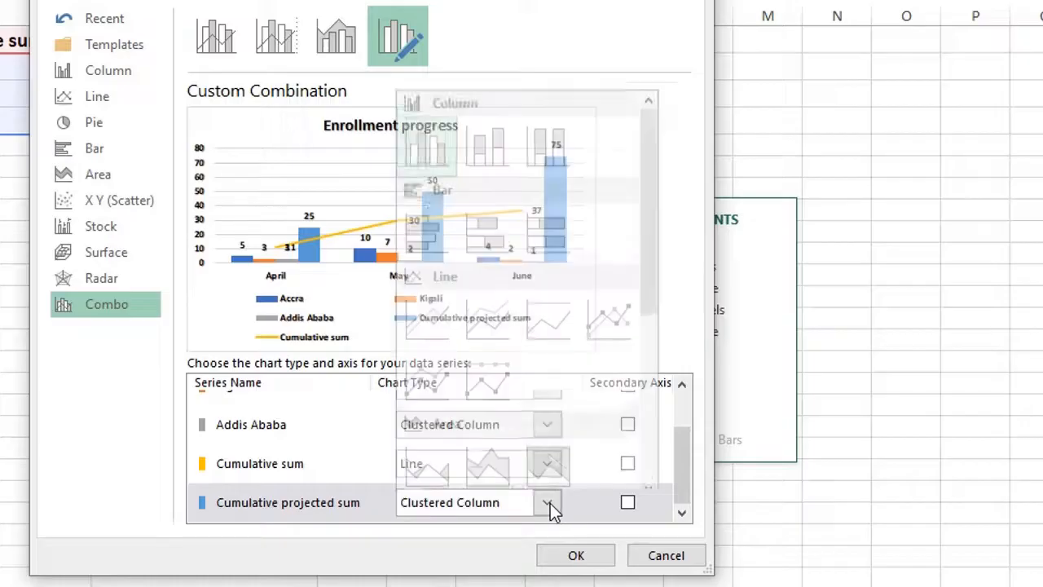
{"action": "left_click", "coordinate": [439, 322]}
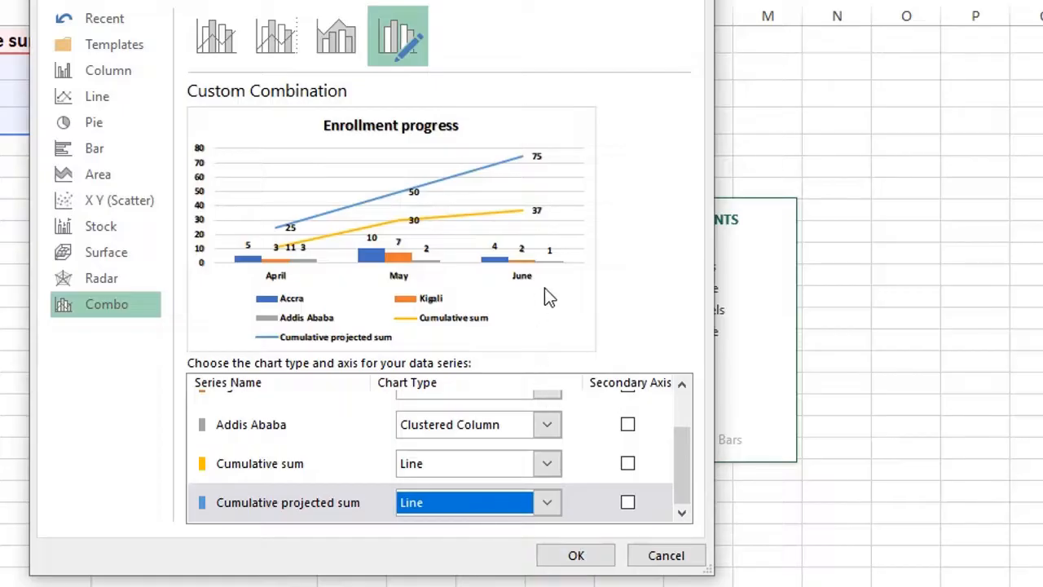
{"action": "left_click", "coordinate": [576, 555]}
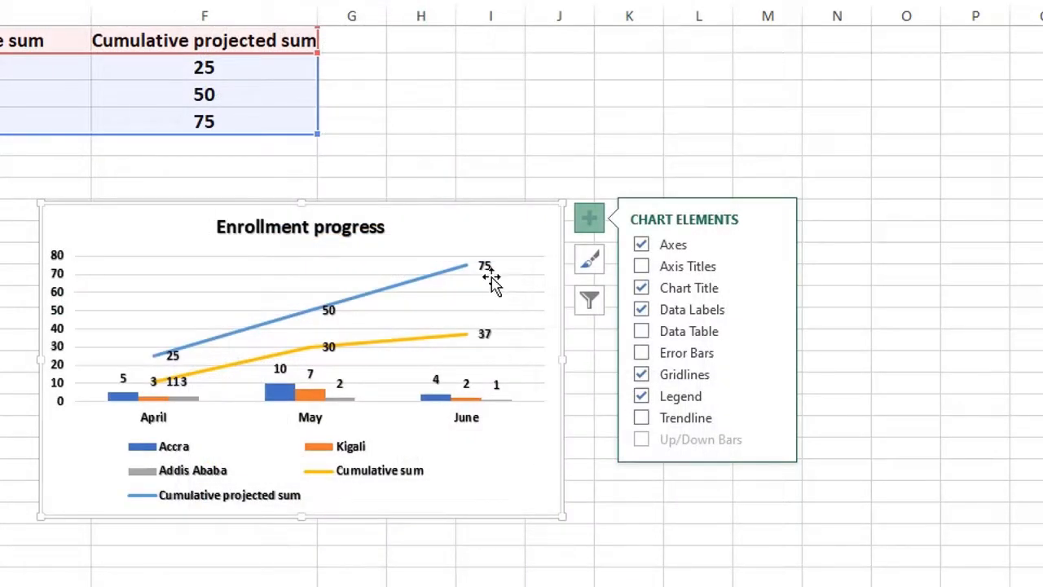
Recolor the Cumulative projected sum line in the Enrollment progress chart with the standard green outline color and deselect the chart
{"action": "left_click", "coordinate": [416, 275]}
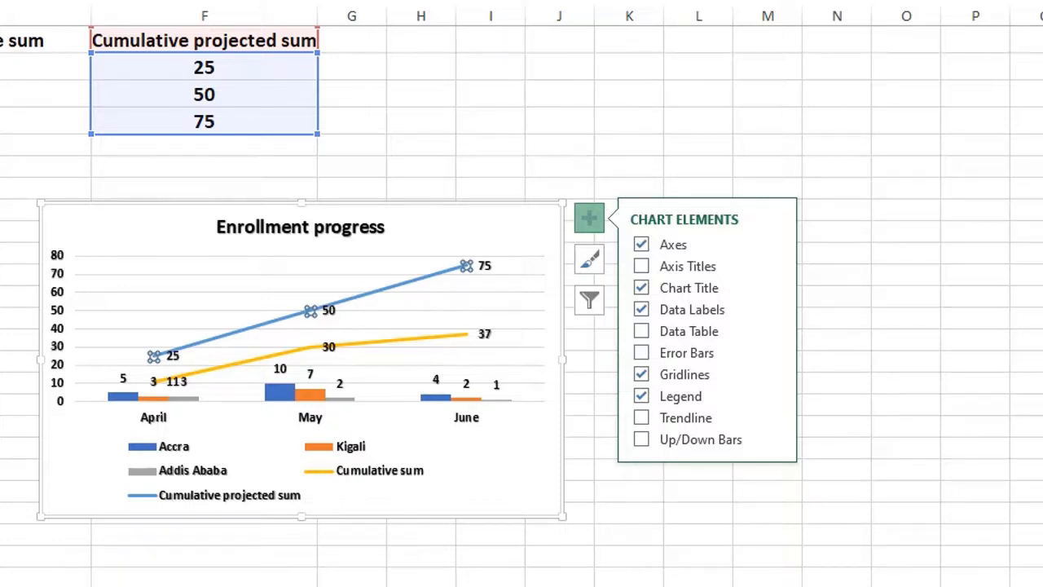
{"action": "left_click", "coordinate": [522, 222]}
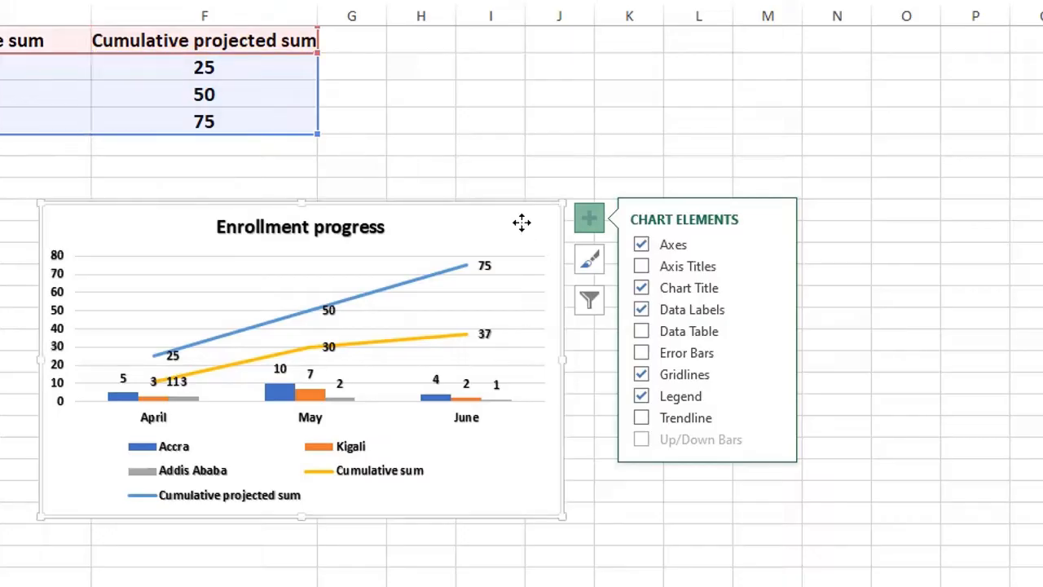
{"action": "left_click", "coordinate": [458, 272]}
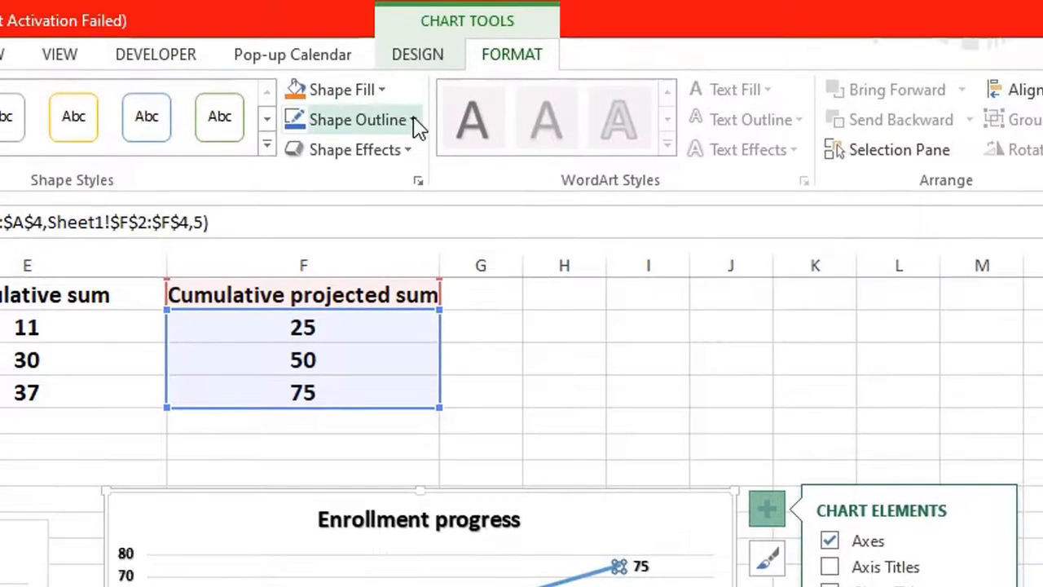
{"action": "left_click", "coordinate": [414, 120]}
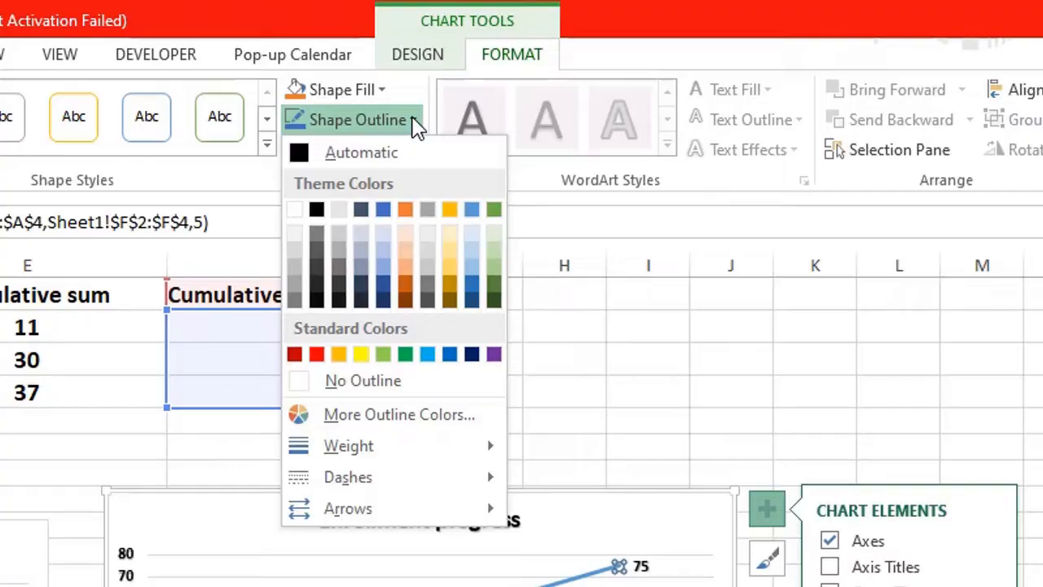
{"action": "left_click", "coordinate": [414, 122]}
{"action": "left_click", "coordinate": [414, 122]}
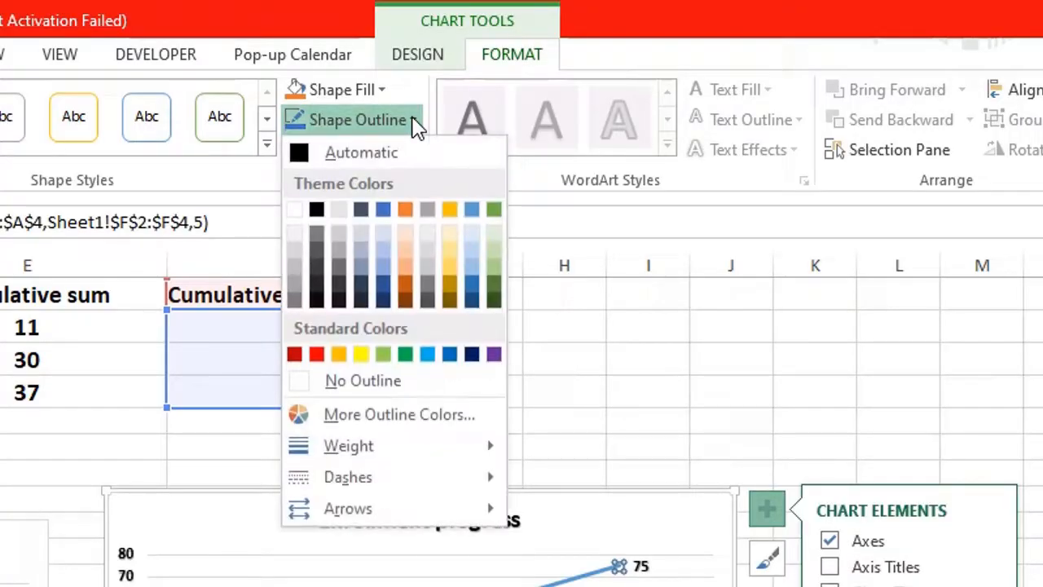
{"action": "left_click", "coordinate": [406, 356]}
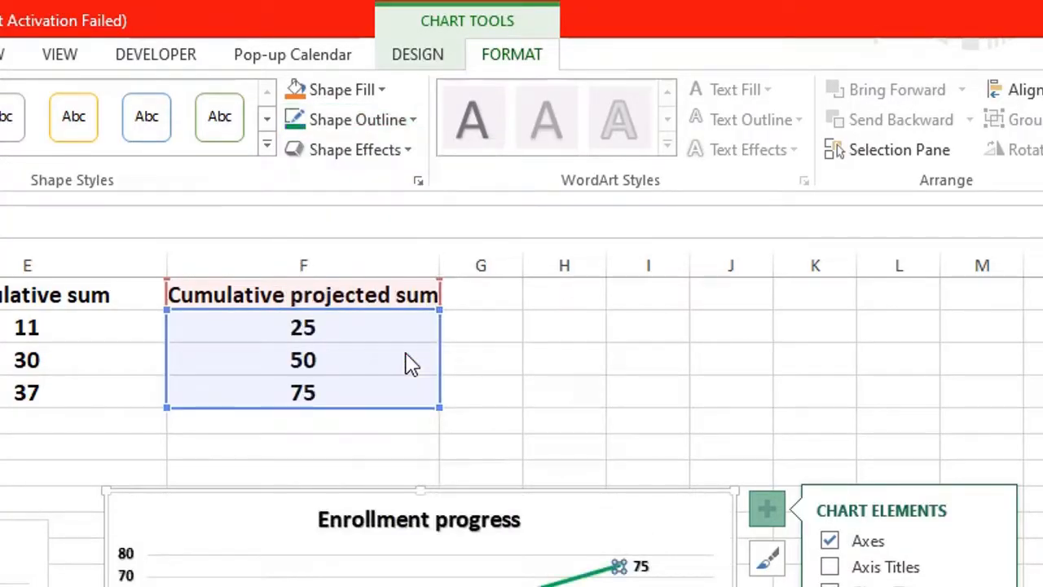
{"action": "left_click", "coordinate": [715, 442]}
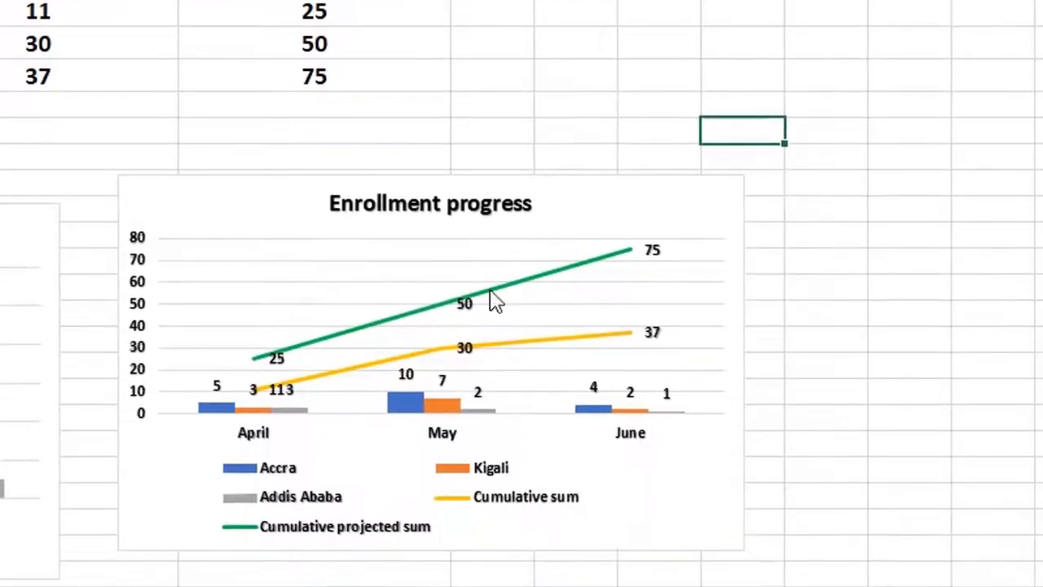
Compare the Cumulative sum line with the Cumulative projected sum line from April to June in the Enrollment progress chart
{"action": "mouse_move", "coordinate": [619, 263]}
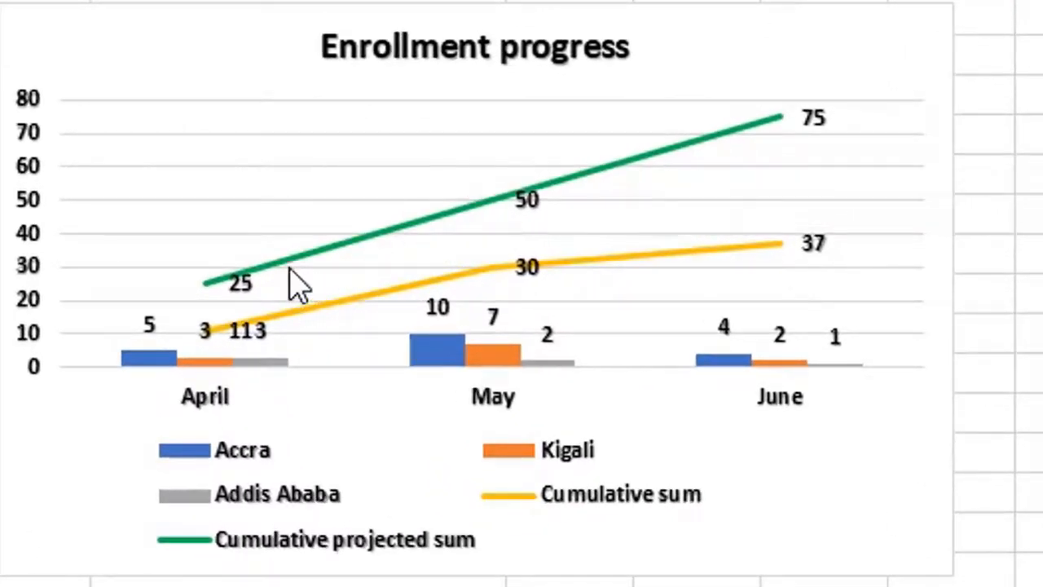
{"action": "mouse_move", "coordinate": [281, 263]}
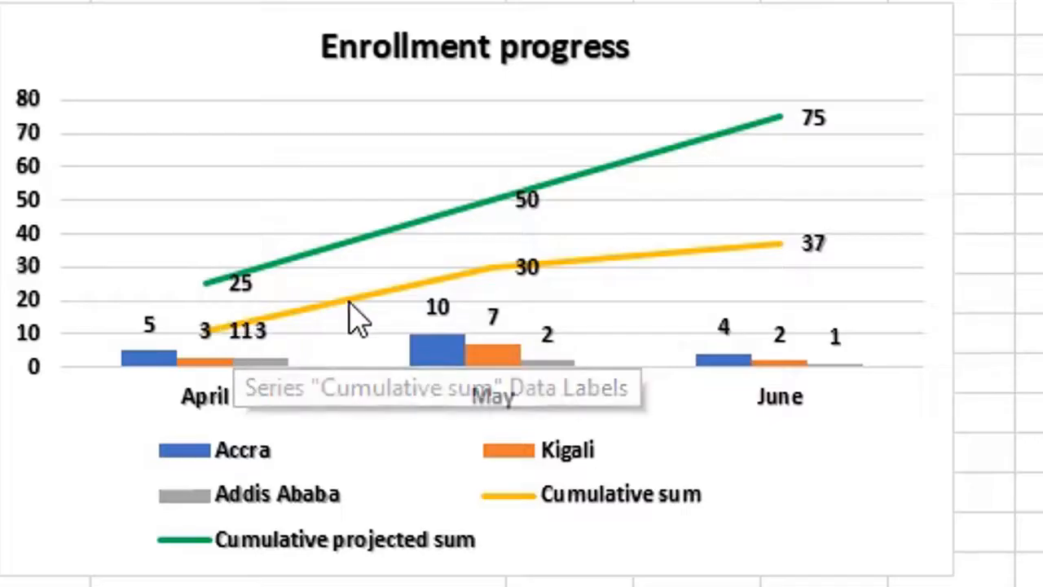
{"action": "mouse_move", "coordinate": [616, 258]}
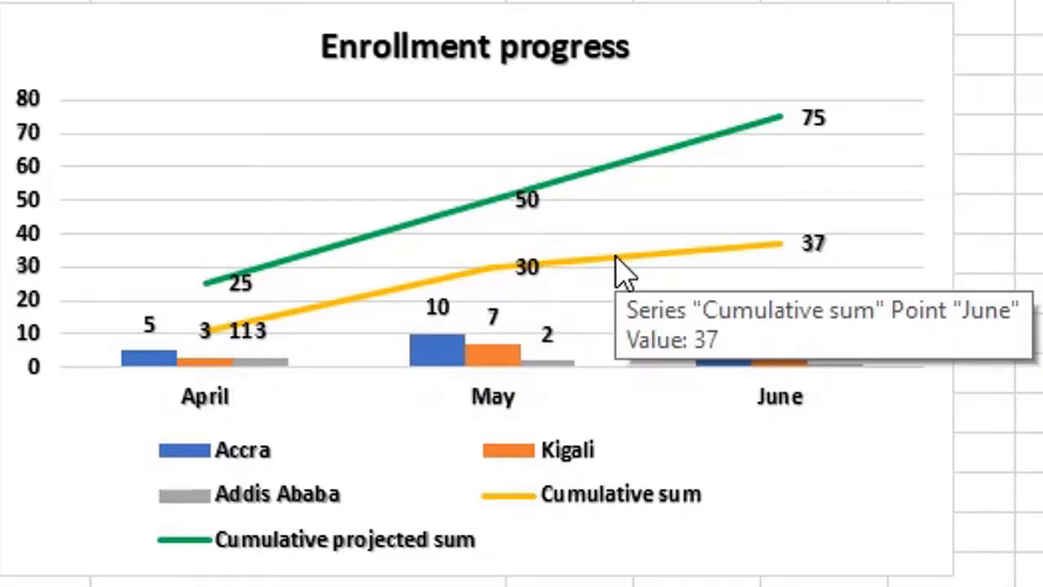